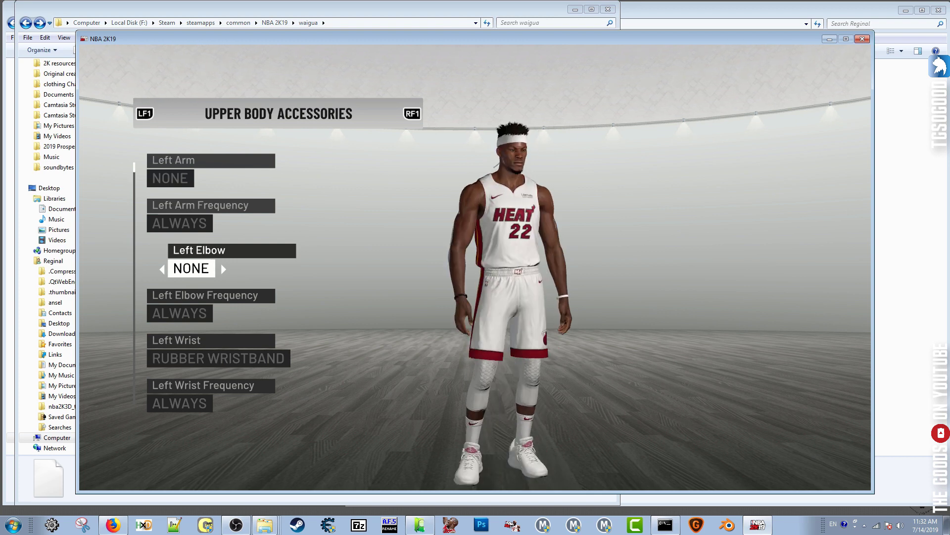
Leave the upper body accessories and open the Body settings of the Miami Heat player being edited.
key("Escape")
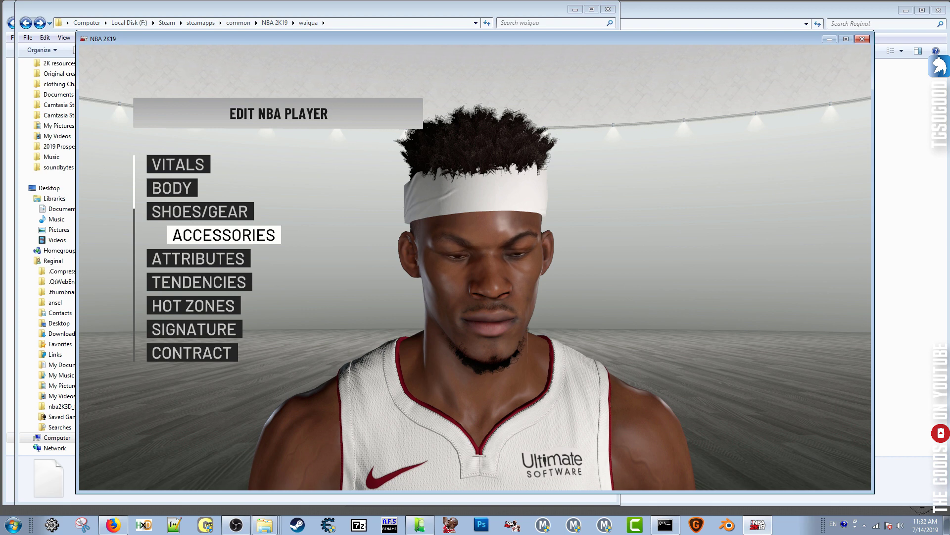
key("Up")
key("Up")
key("Return")
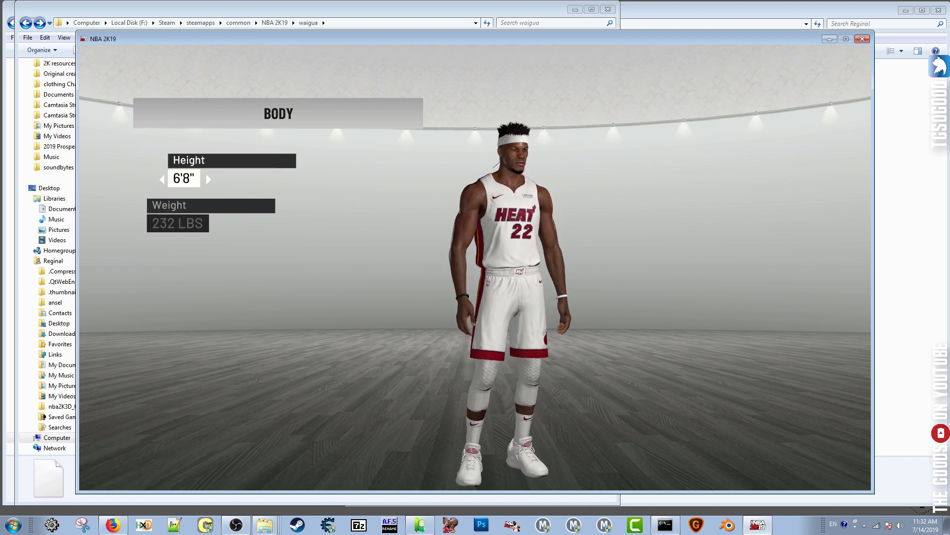
Exit the player editor, removing the changes made to the Miami Heat player.
key("Escape")
key("Escape")
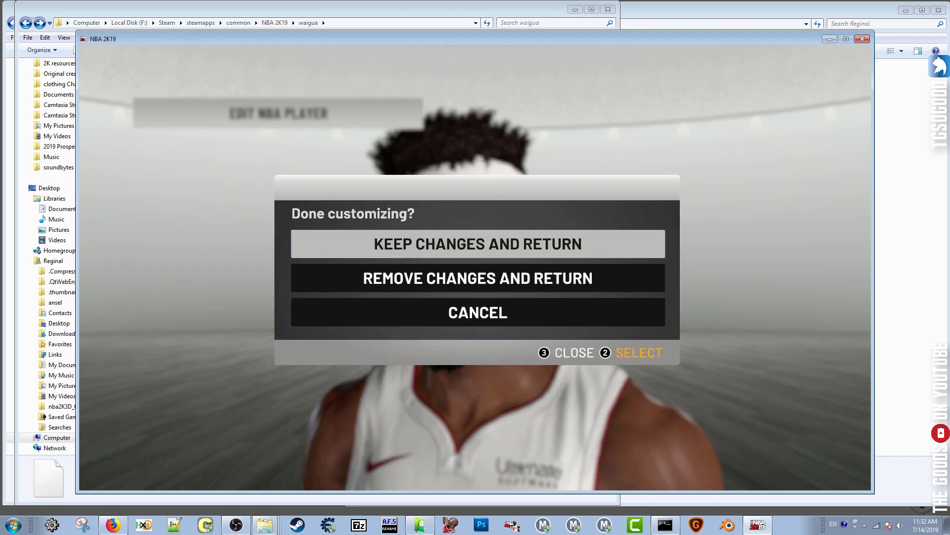
key("Down")
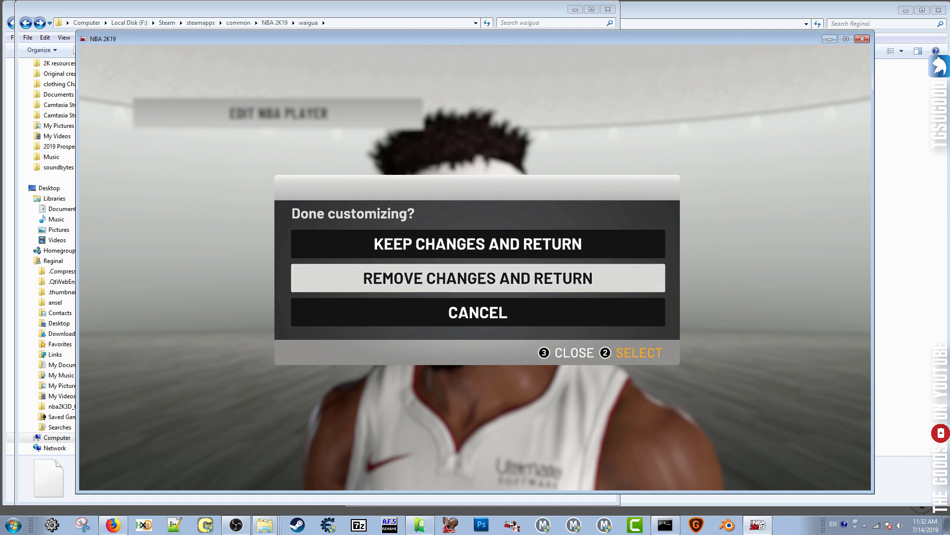
key("Return")
Browse through the teams in Roster Creator and bring up the Los Angeles Clippers roster.
key("Page_Down")
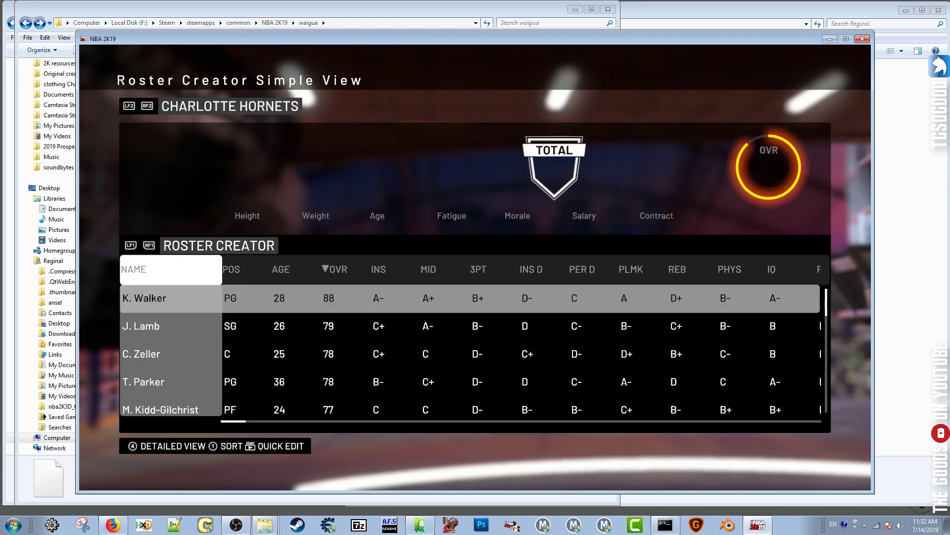
key("Page_Down")
key("Page_Down")
key("Page_Down")
key("Page_Down")
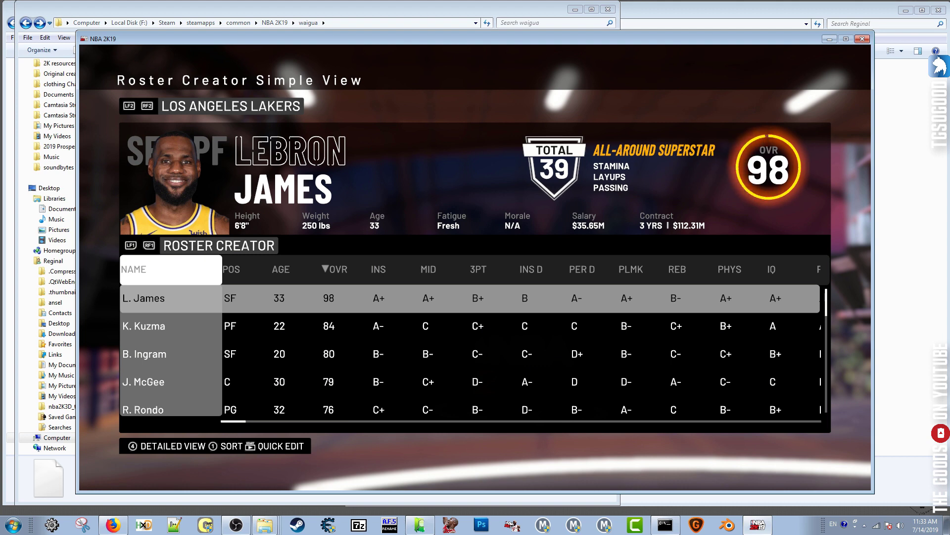
key("Page_Up")
key("Page_Up")
key("Page_Up")
key("Page_Up")
key("Page_Up")
key("Page_Up")
key("Page_Up")
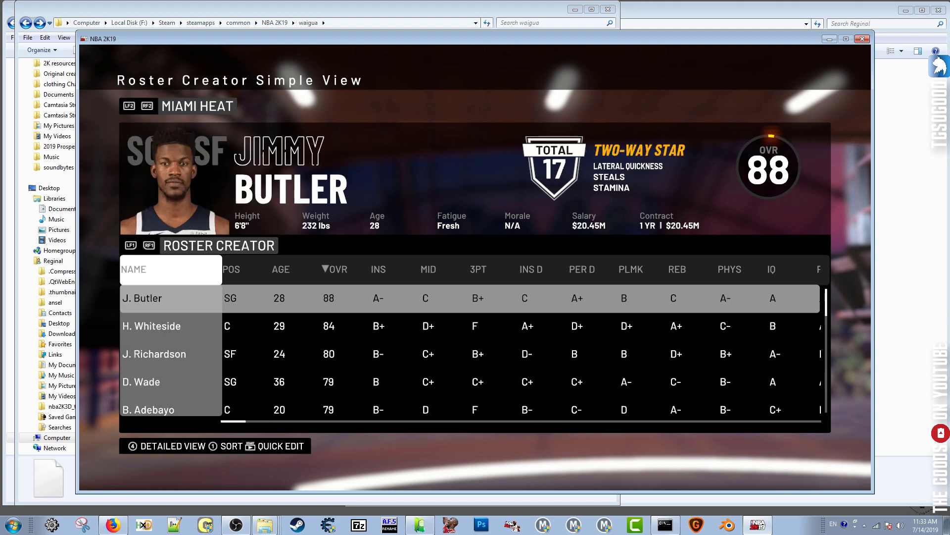
key("Page_Up")
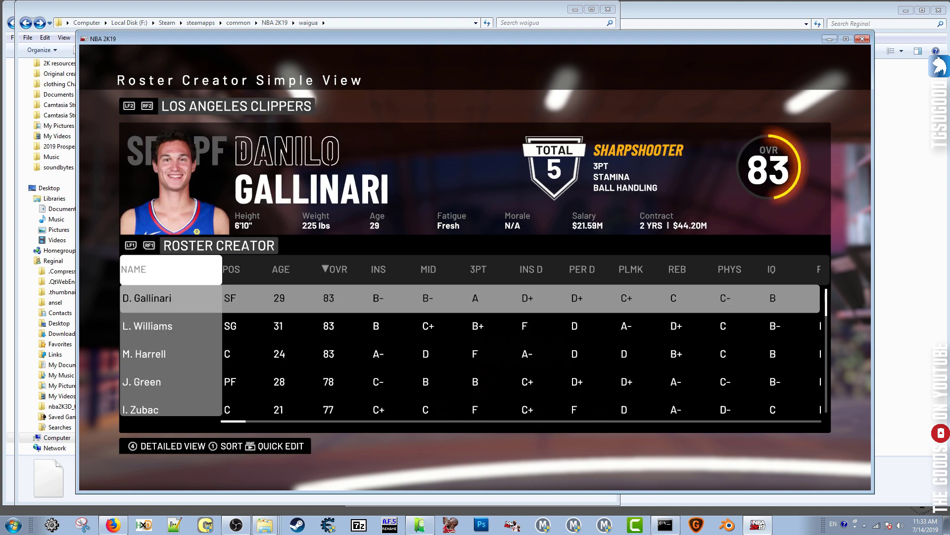
Open M. Harrell from the Los Angeles Clippers roster for player editing.
key("Down")
key("Down")
key("Return")
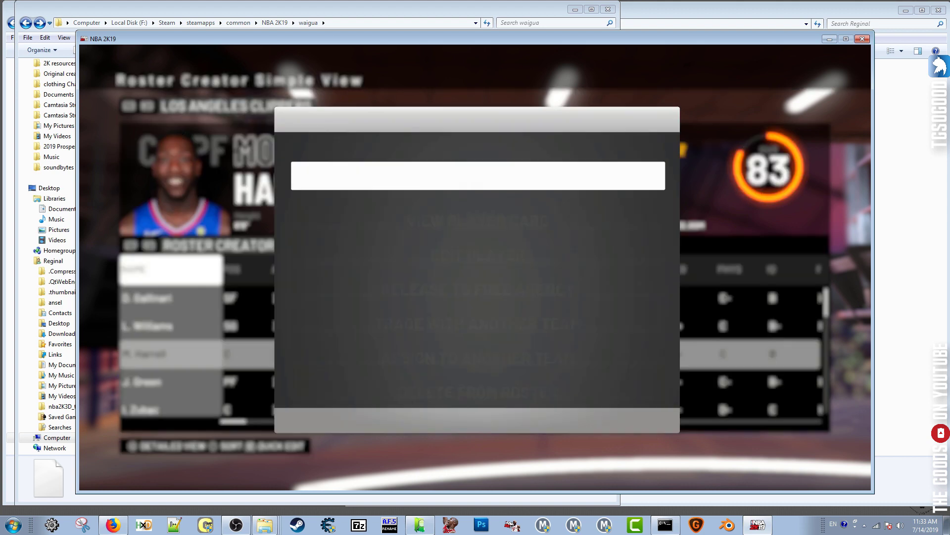
key("Down")
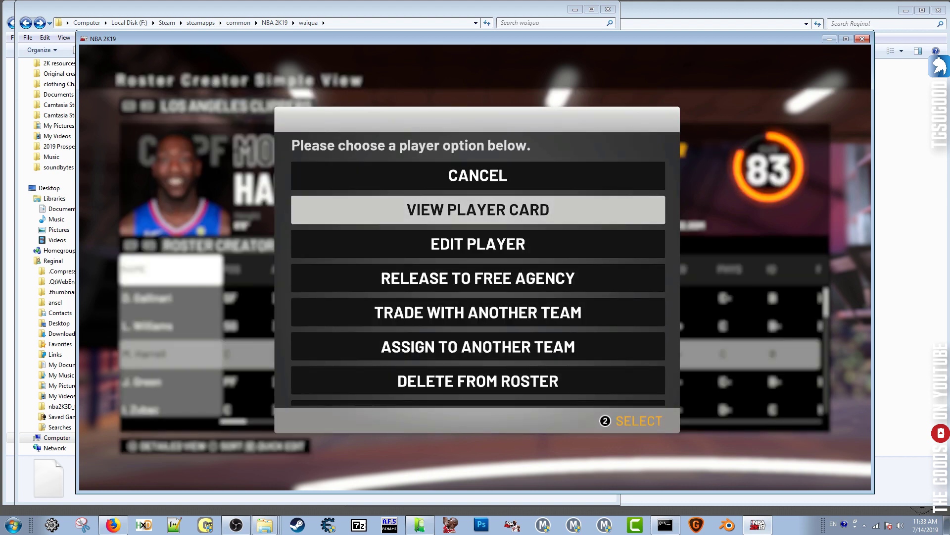
key("Down")
key("Return")
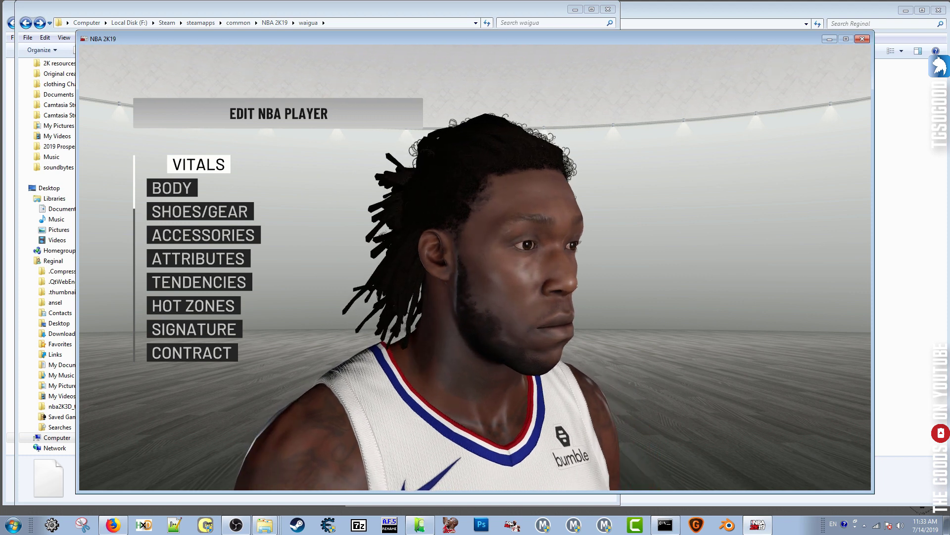
Open Harrell's Body settings to show his full-body model.
key("Down")
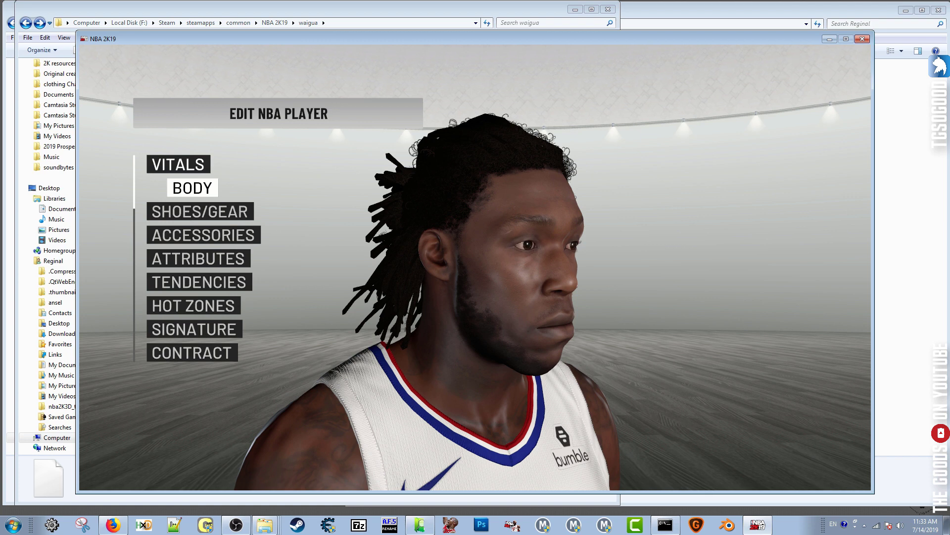
key("Up")
key("Down")
key("Return")
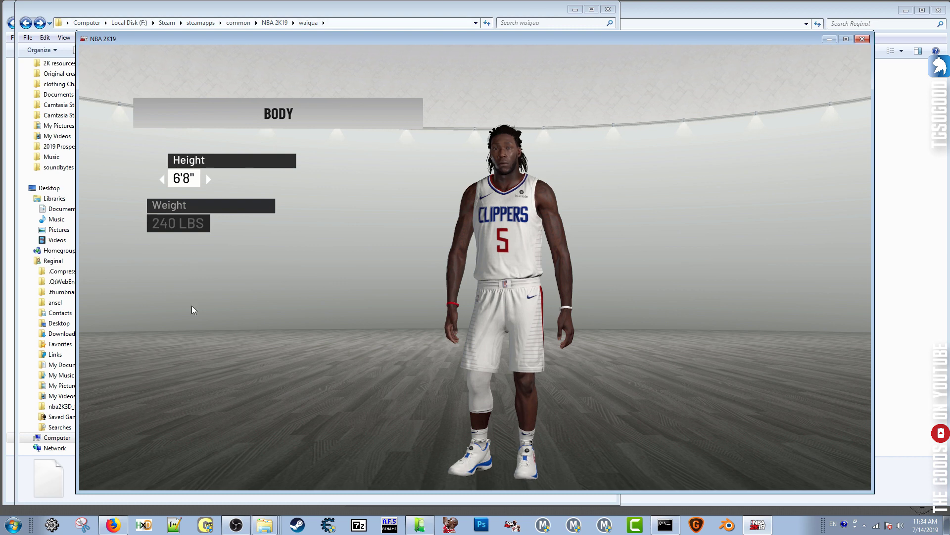
Switch to Firefox and open the Updated Auto-shrinkwrap Tool thread from the user's own posts on the NLSC Forum.
left_click(118, 524)
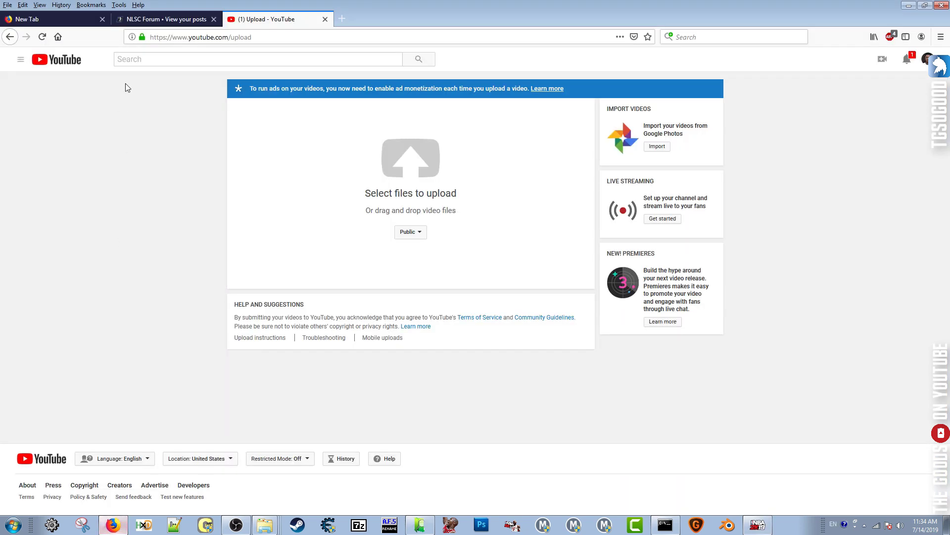
left_click(176, 20)
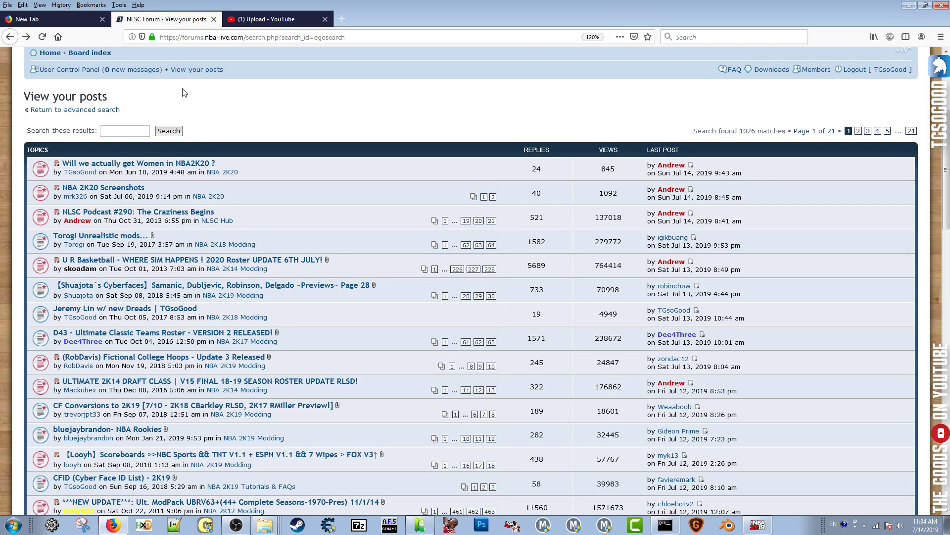
left_click(201, 70)
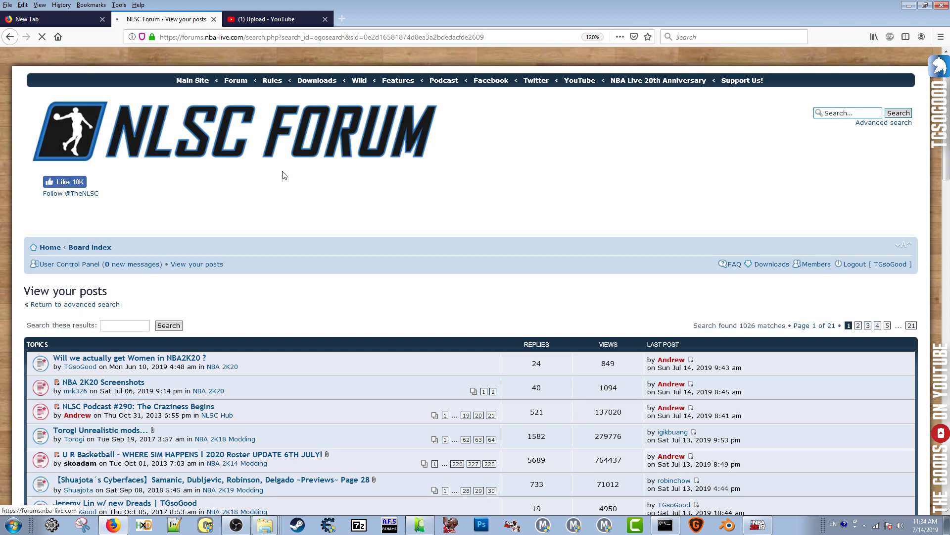
scroll(346, 343, "down", 5)
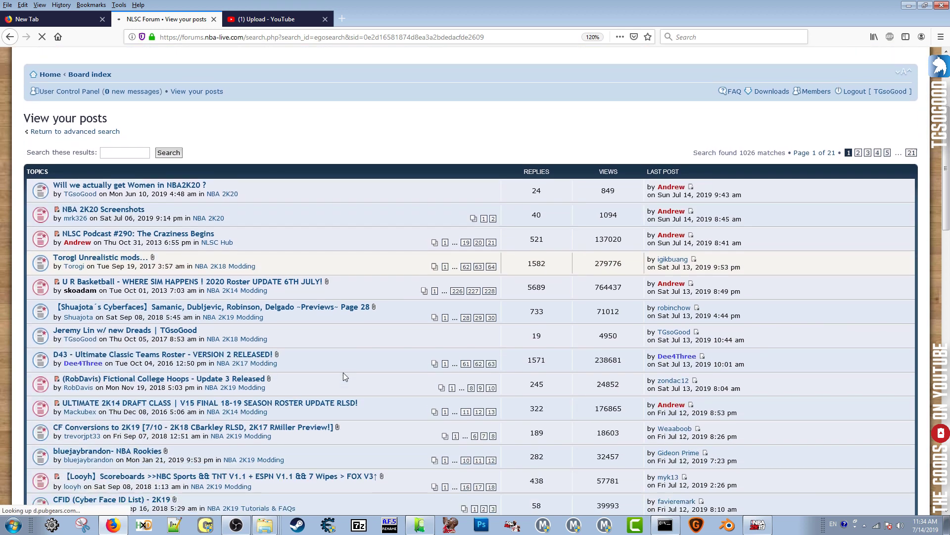
scroll(346, 341, "down", 3)
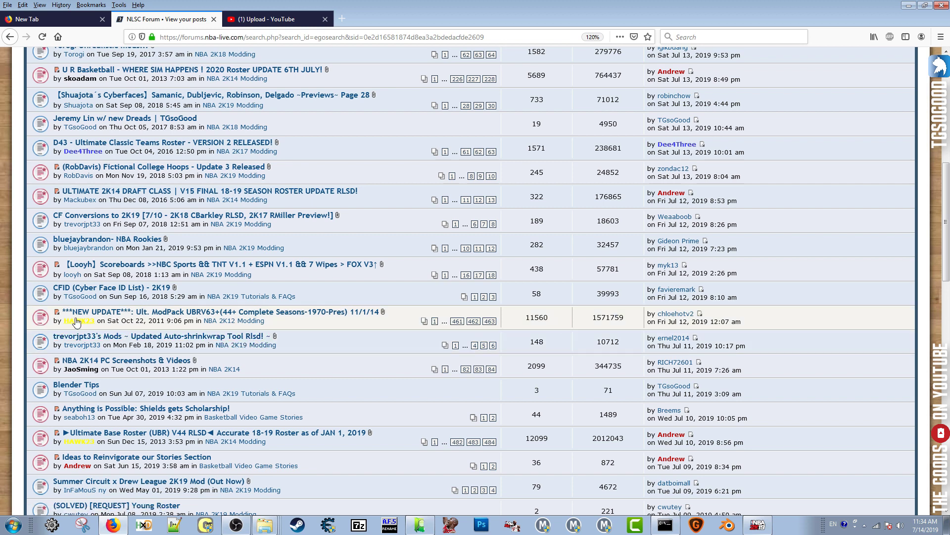
left_click(172, 339)
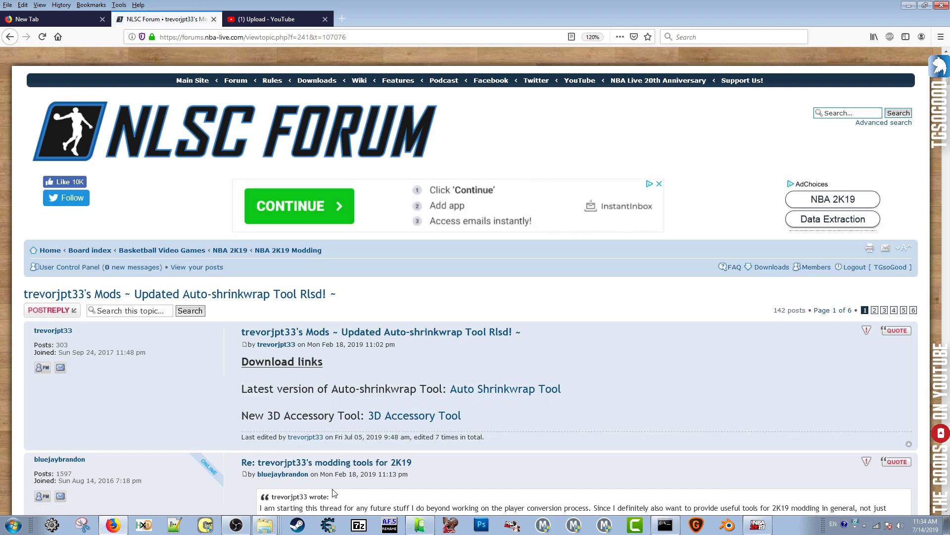
Go to page 5 of the thread and examine the Auto Shrinkwrap Tool's download post and usage notes.
scroll(643, 351, "down", 3)
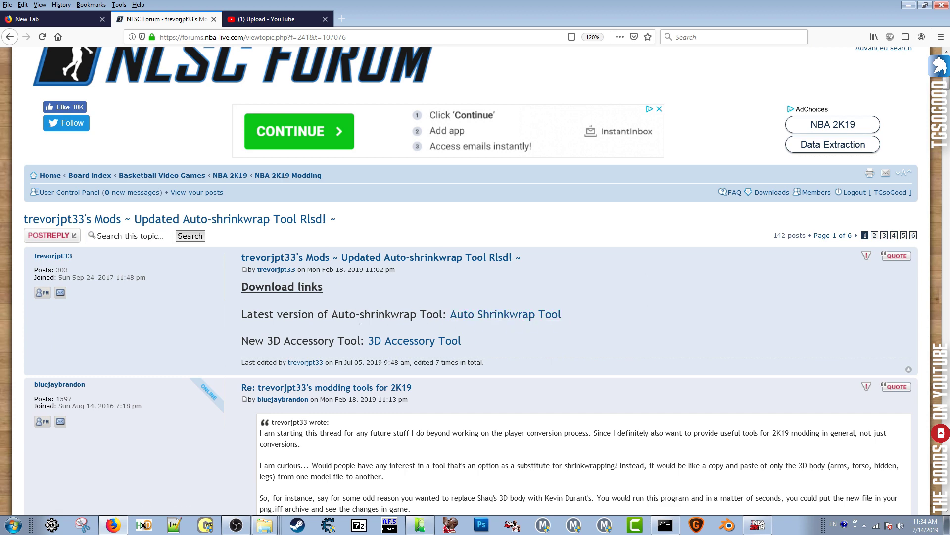
left_click(903, 238)
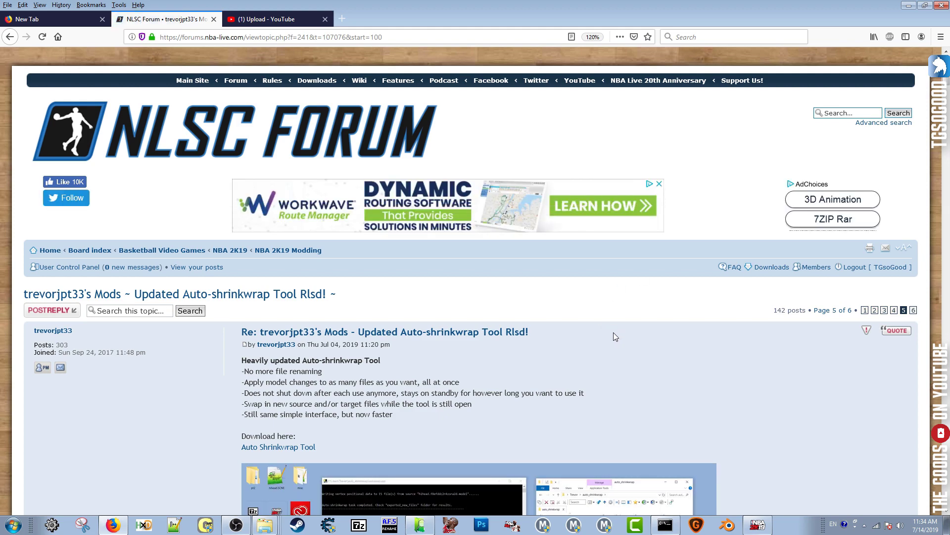
scroll(615, 347, "down", 3)
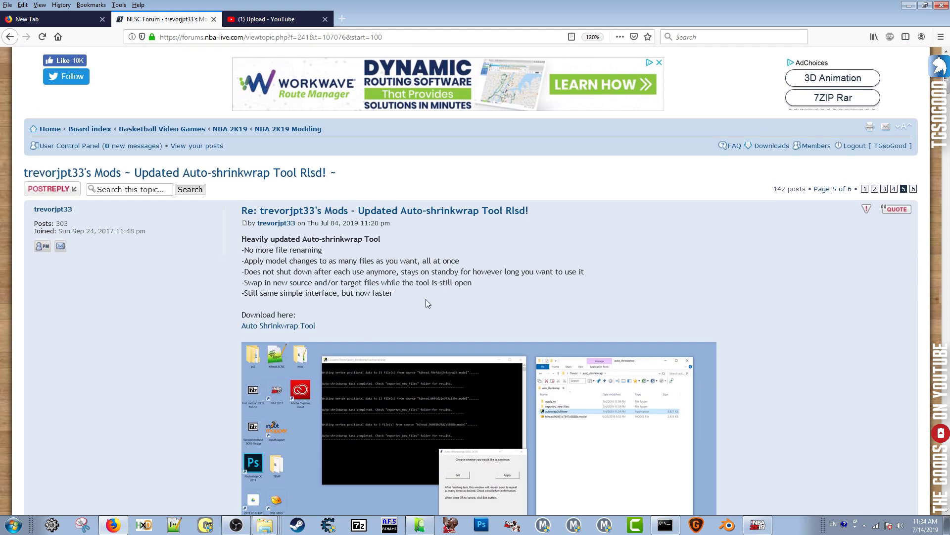
scroll(427, 303, "down", 15)
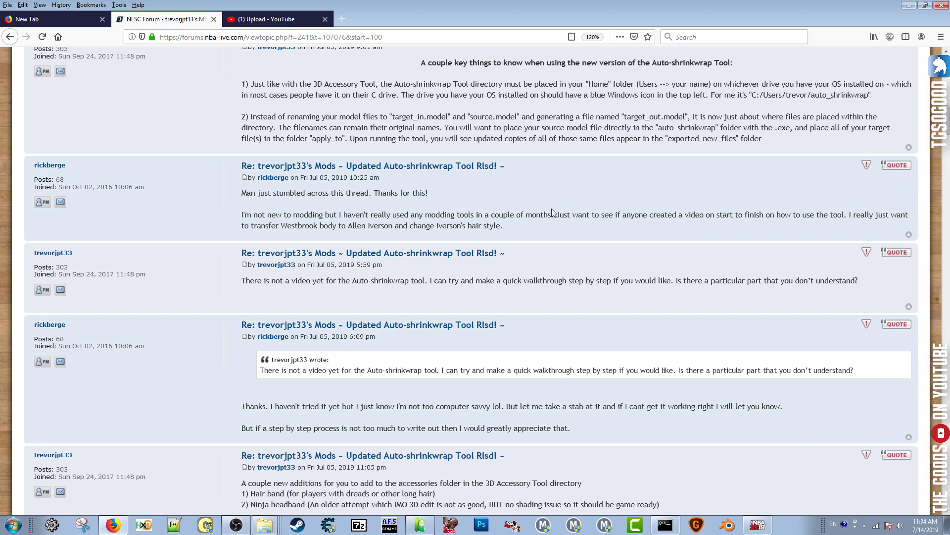
scroll(550, 202, "up", 1)
left_click_drag(242, 128, 779, 183)
left_click(780, 183)
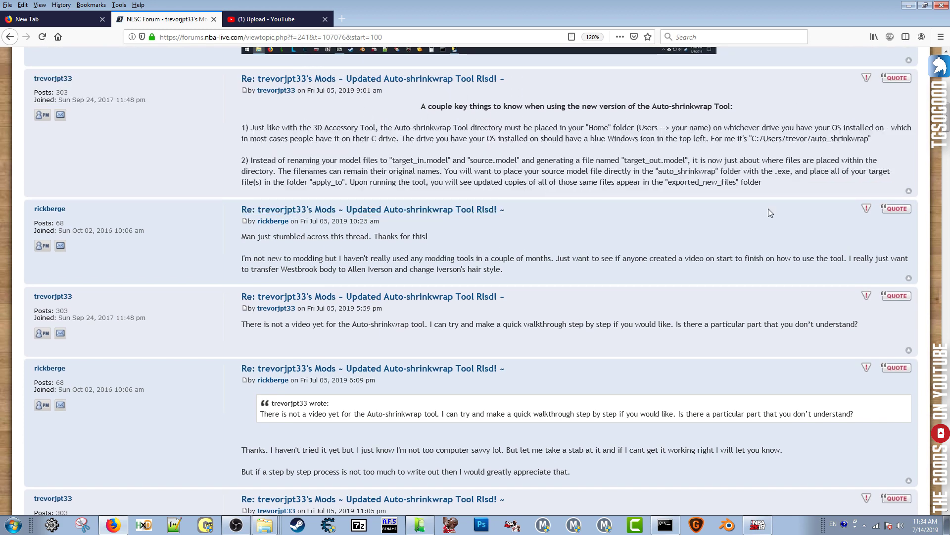
scroll(747, 213, "up", 9)
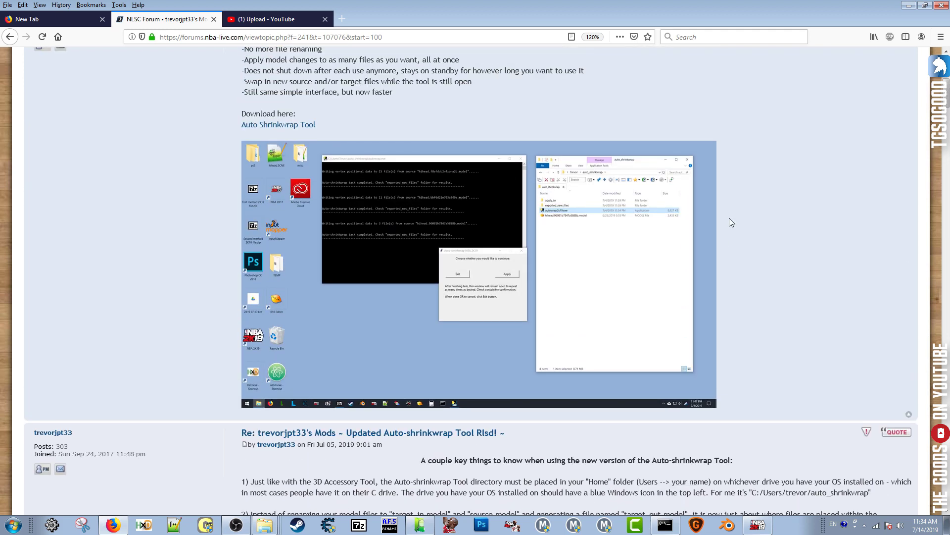
scroll(732, 222, "up", 2)
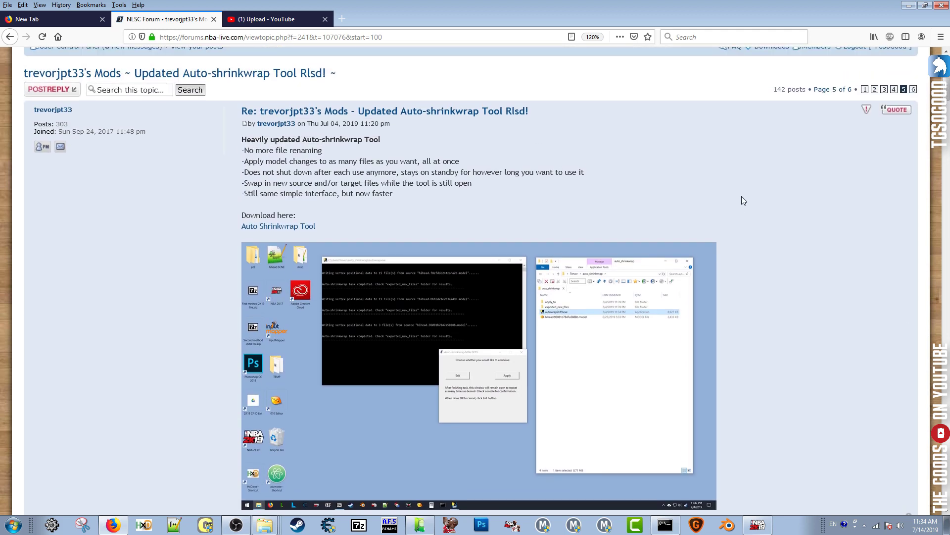
Minimize the browser, the NBA 2K19 game and the waigua folder window to reach the Downloads folder.
left_click(907, 8)
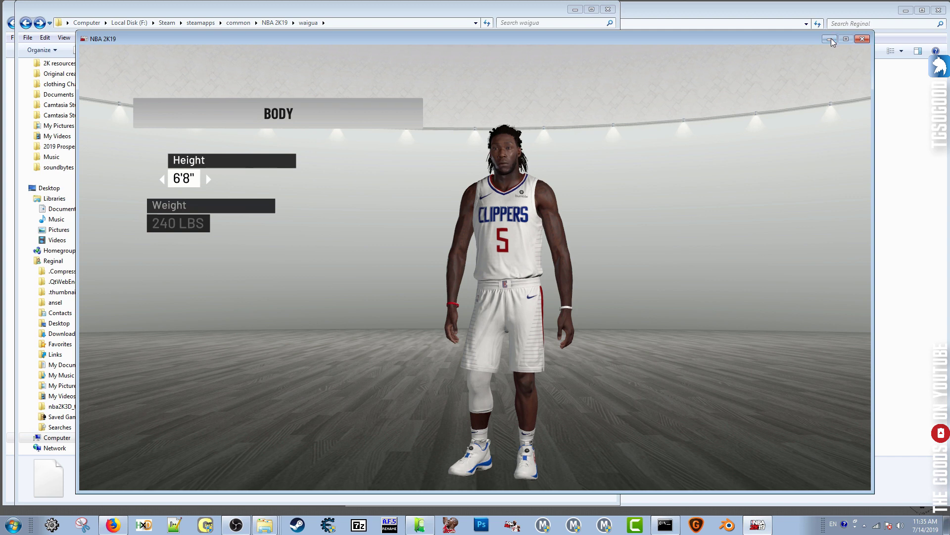
left_click(829, 39)
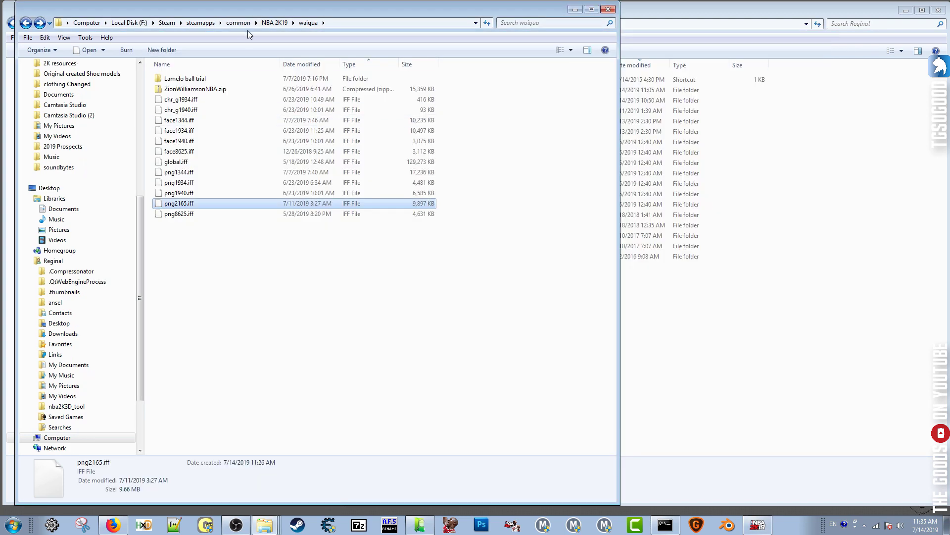
left_click(575, 10)
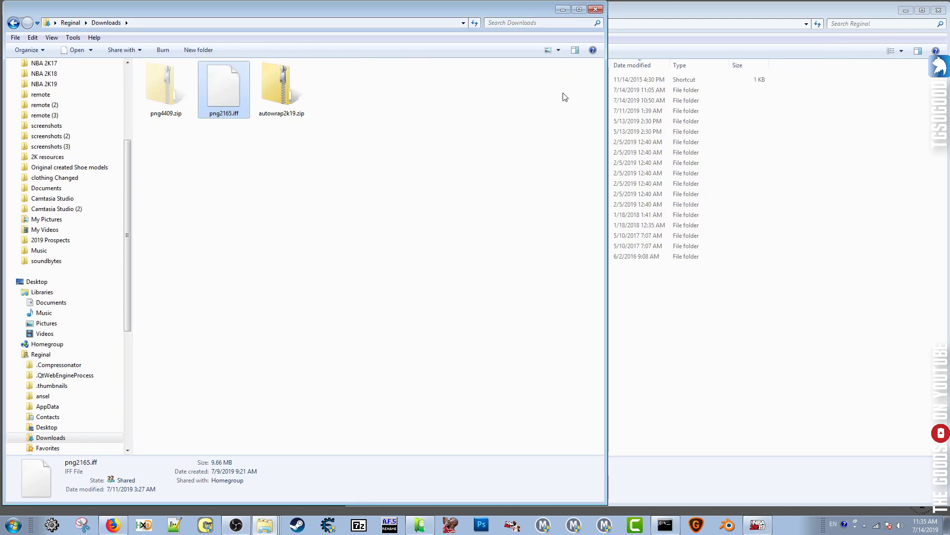
Remove the Hidden attribute from png4409.zip in Downloads and close its properties.
right_click(176, 70)
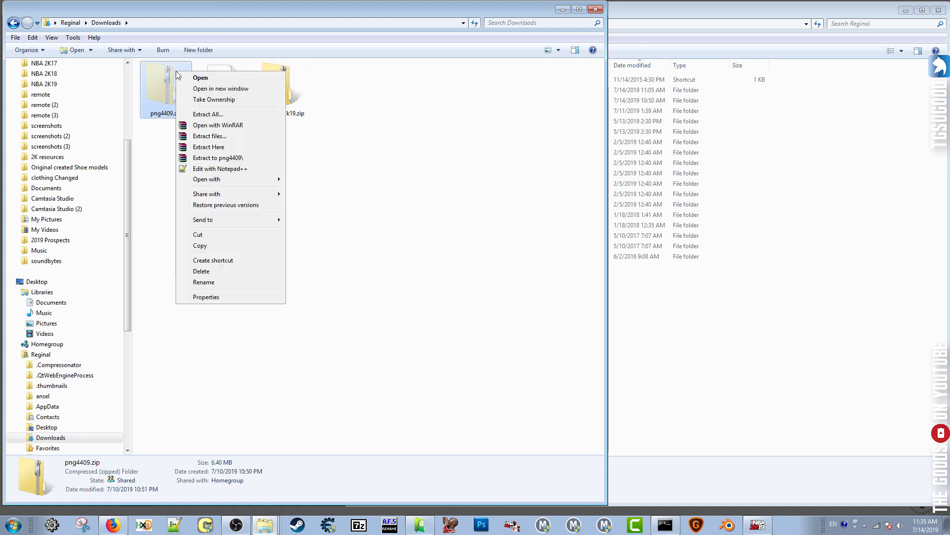
left_click(152, 167)
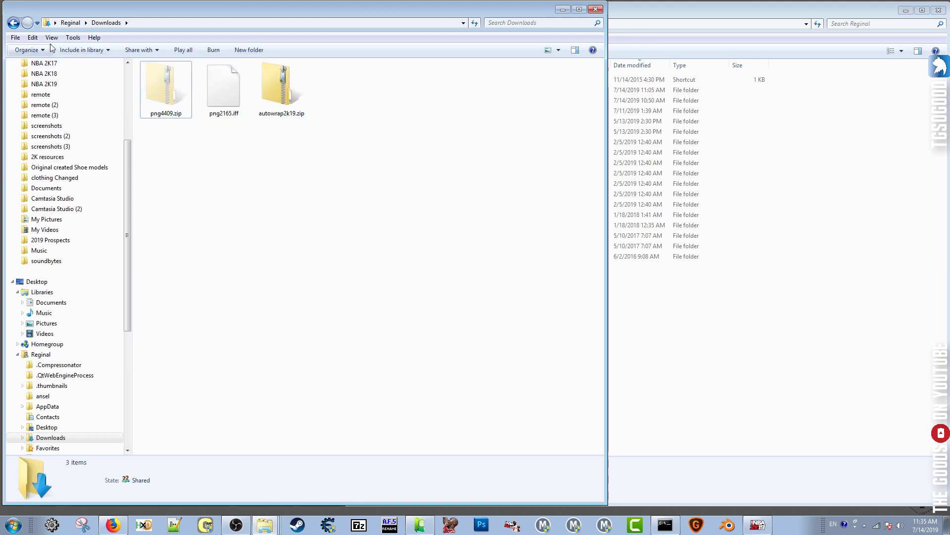
right_click(174, 95)
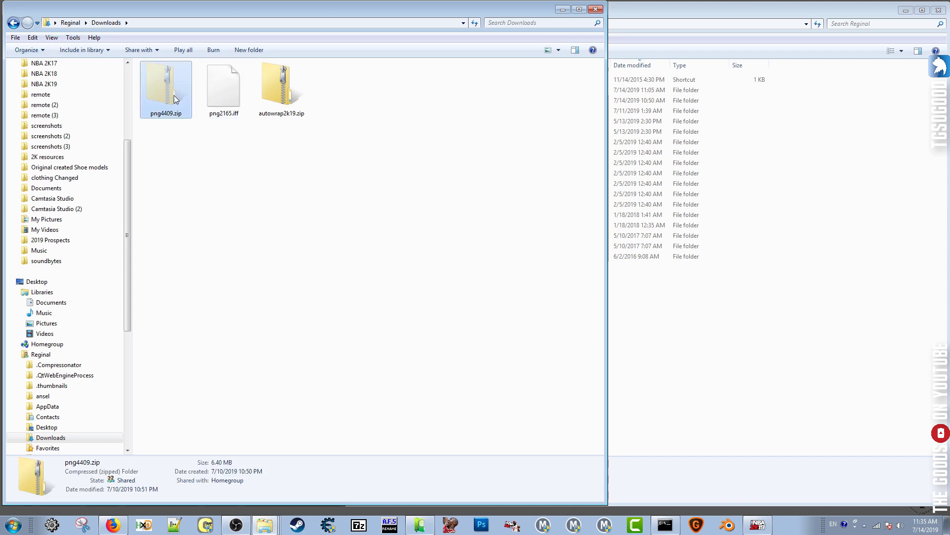
left_click(233, 320)
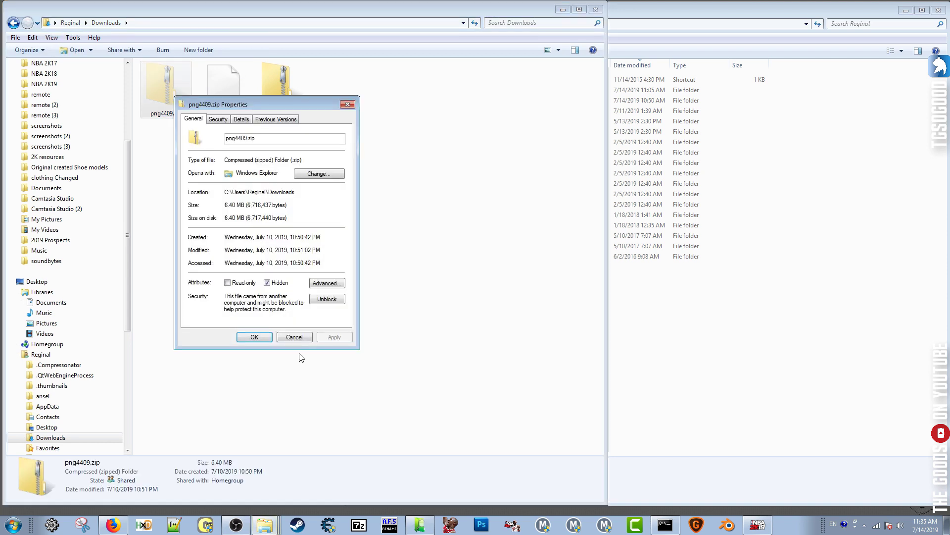
left_click(267, 283)
left_click(335, 338)
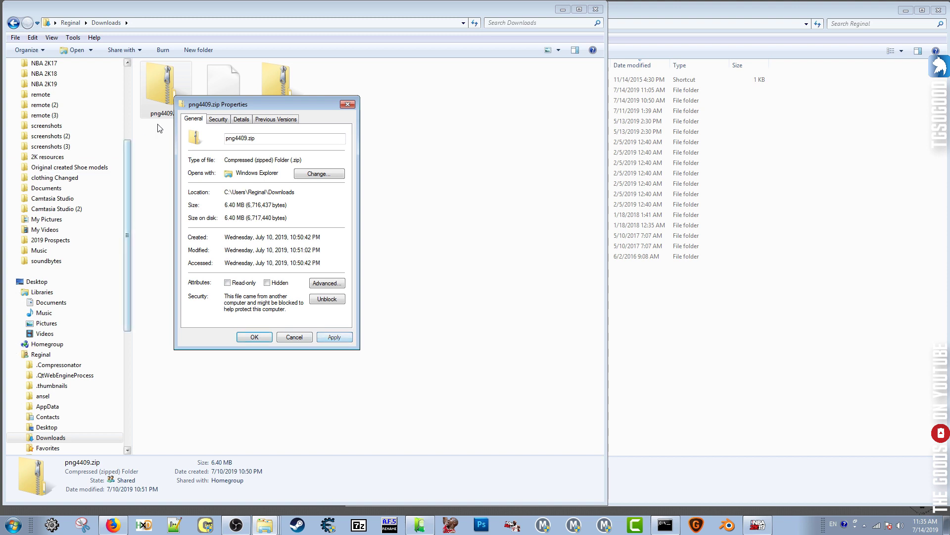
left_click(347, 104)
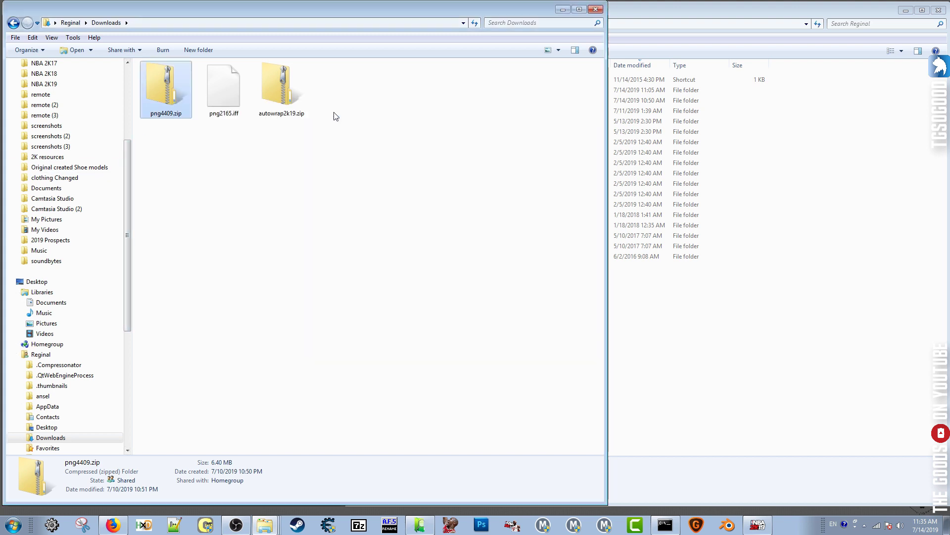
Open png4409.zip in Downloads to view its contents, return to Downloads, and extract the archive there.
left_click(171, 131)
left_click(162, 102)
double_click(161, 102)
left_click(13, 23)
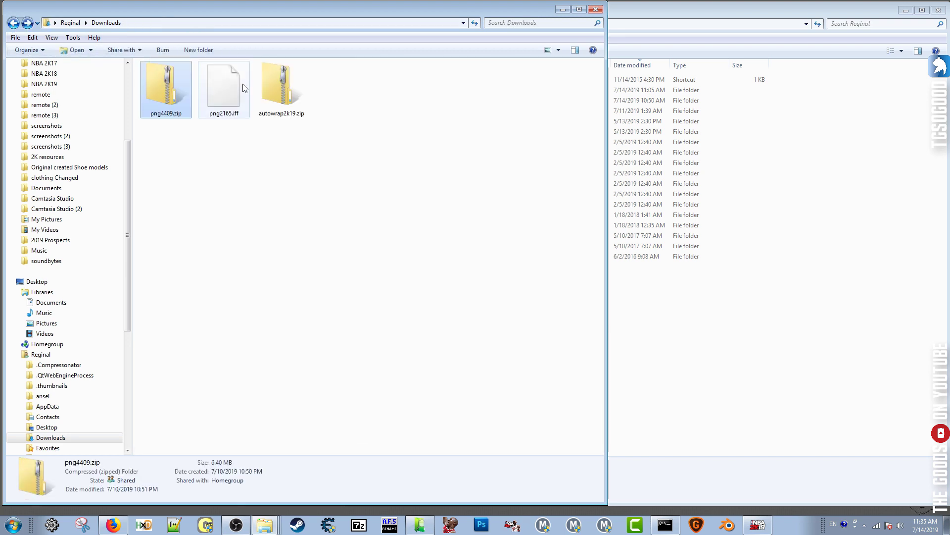
right_click(177, 99)
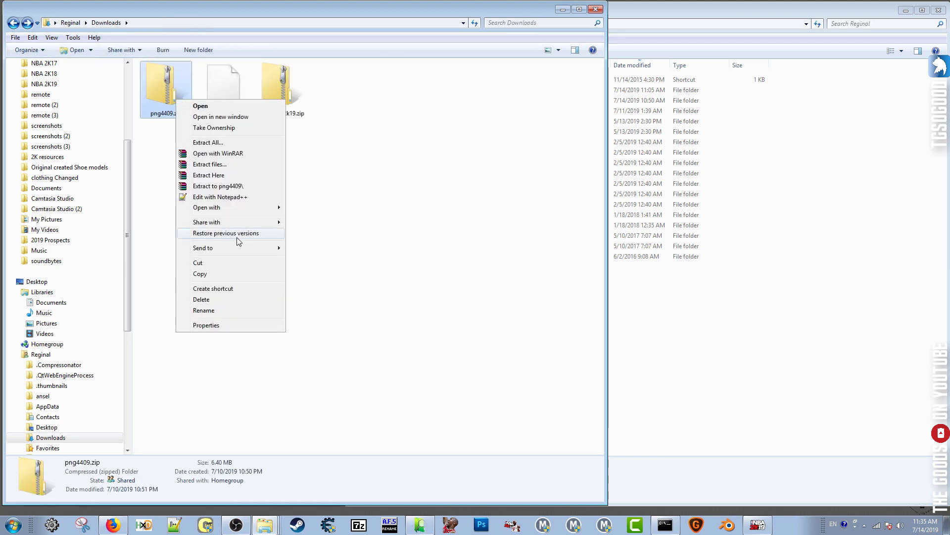
left_click(223, 176)
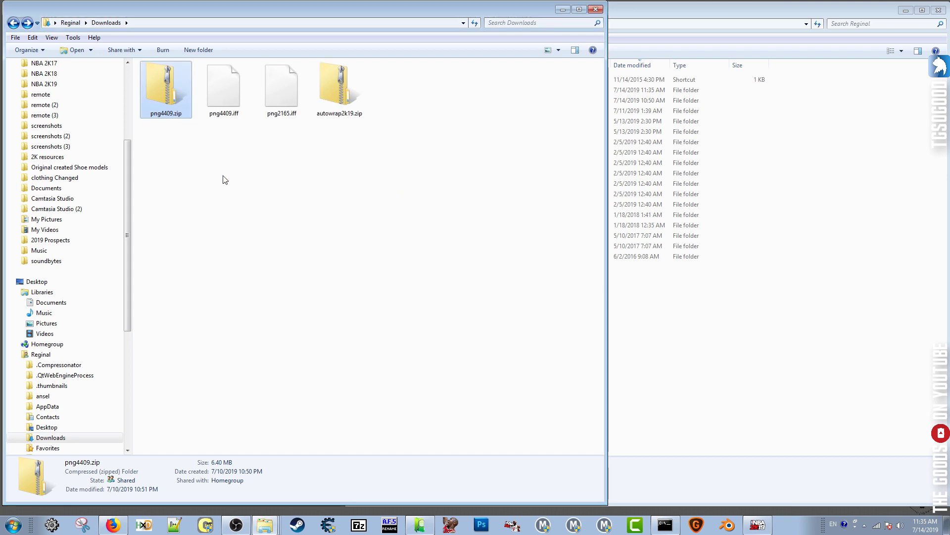
Delete the png4409.zip archive from Downloads, keeping the extracted png4409.iff file.
right_click(156, 94)
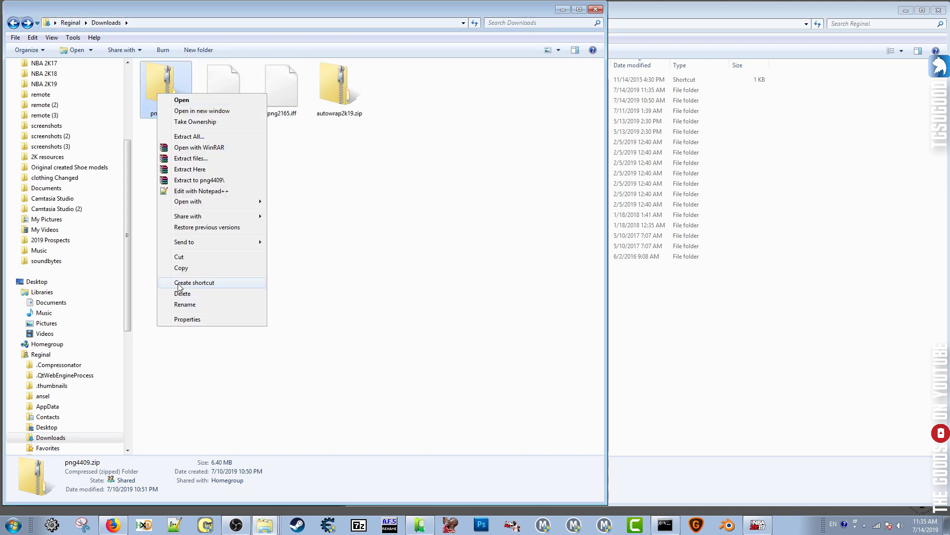
left_click(189, 295)
left_click(506, 304)
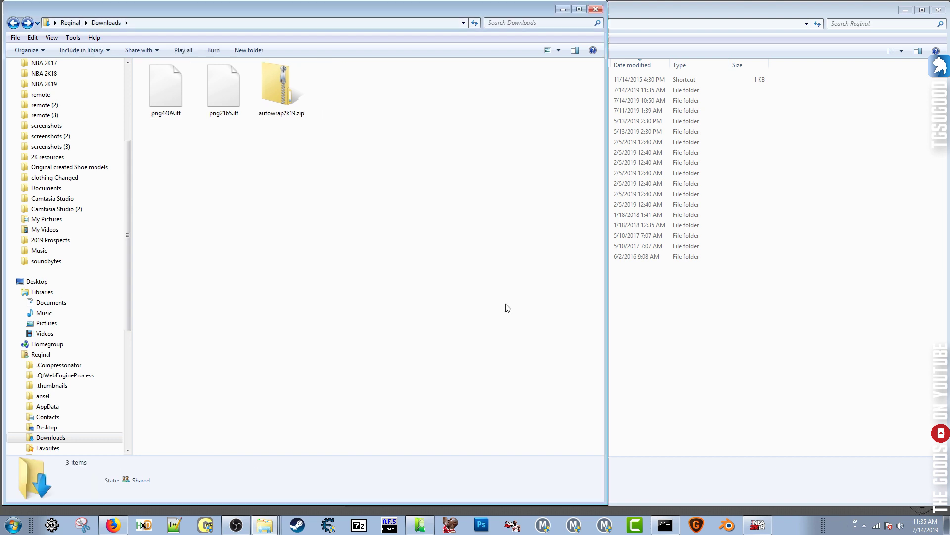
Check which player png2165.iff belongs to in the Full Cyber Face List of the NBA 2K Cyber Face Lookup tool.
left_click(164, 97)
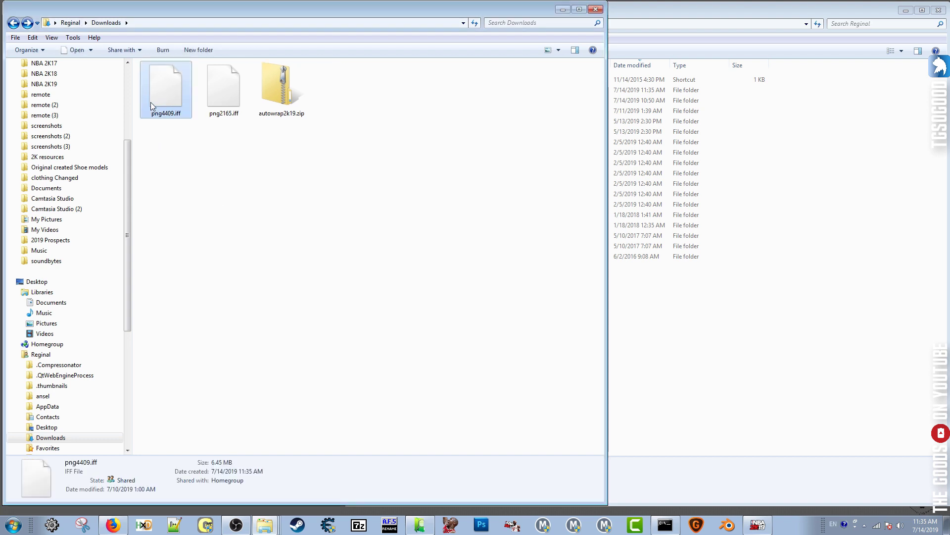
left_click(222, 94)
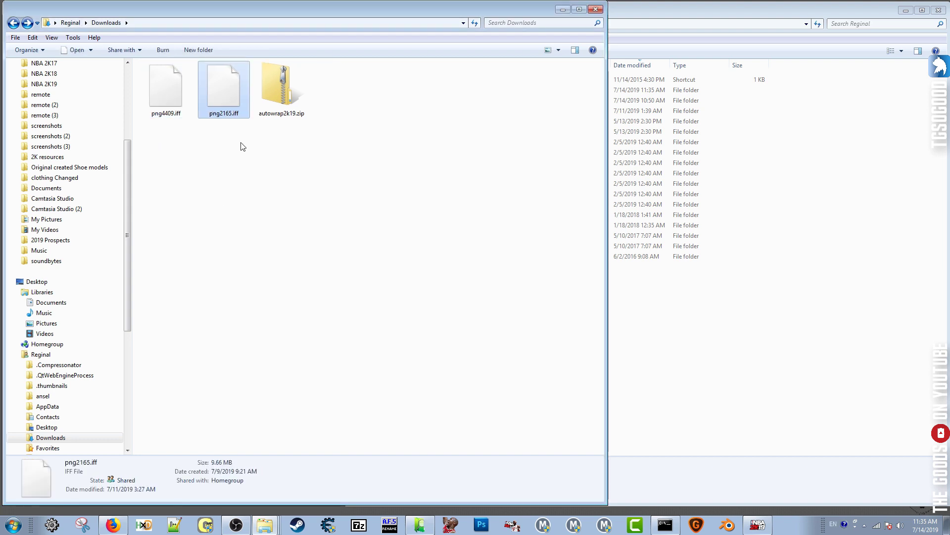
left_click(420, 523)
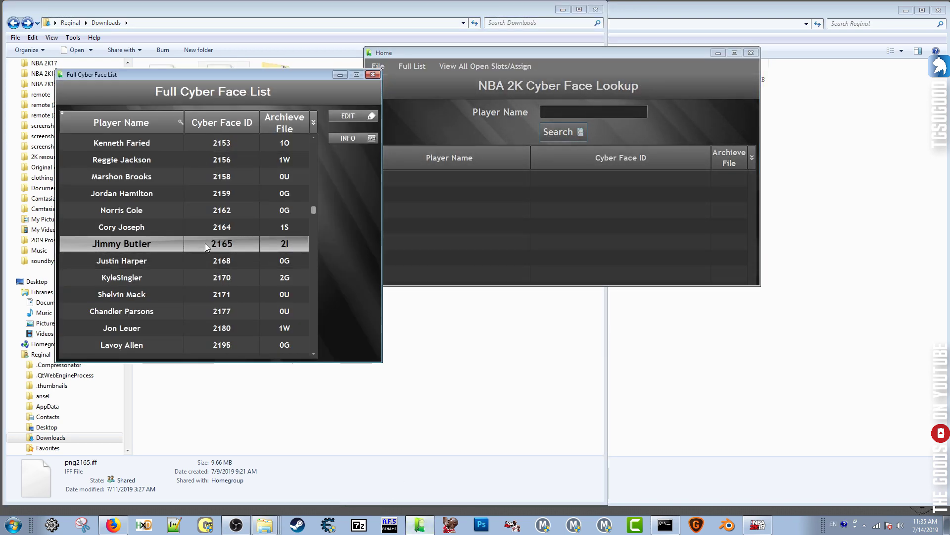
left_click(231, 10)
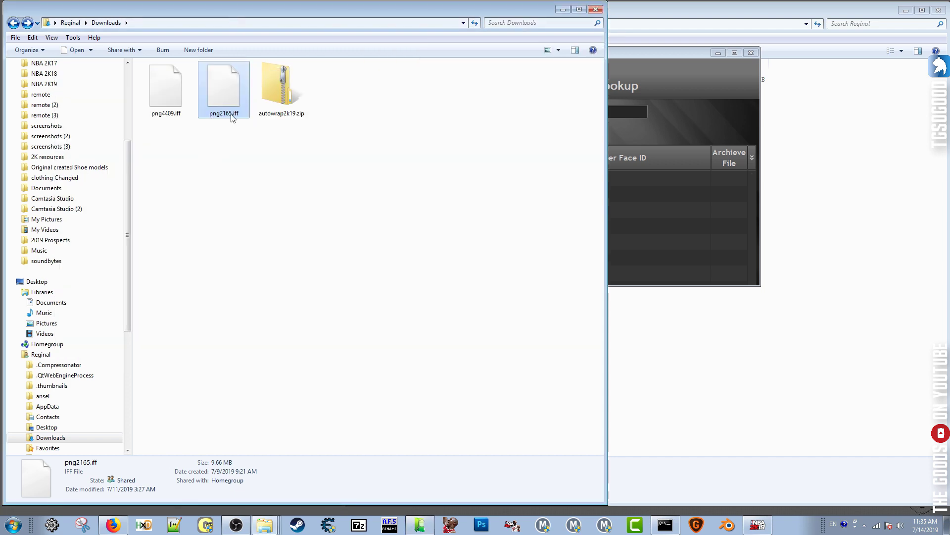
Search the NBA 2K Cyber Face Lookup for Montrezl Harrell.
left_click(655, 126)
left_click(580, 118)
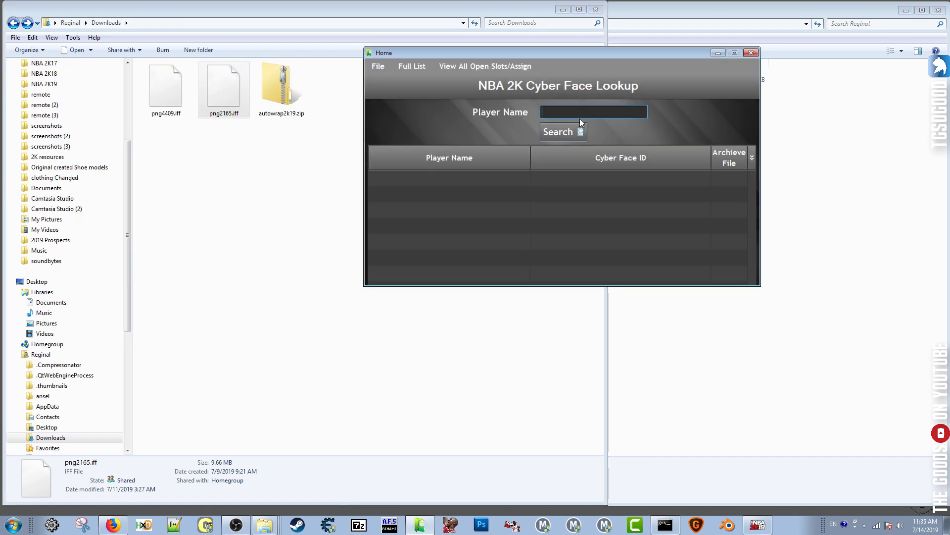
type("Montrezl Harrell")
key("Return")
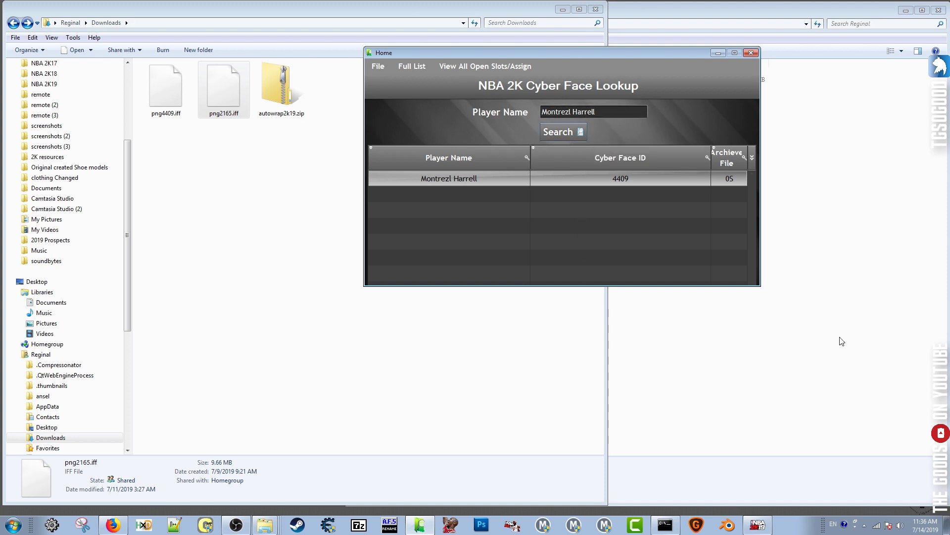
Browse the Full Cyber Face List of players and IDs, then close the list and the lookup tool.
left_click(412, 66)
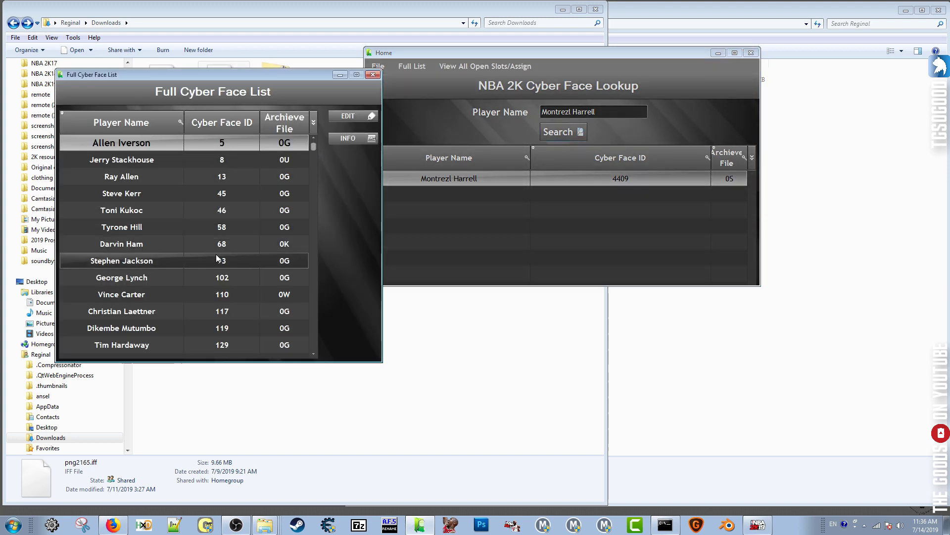
left_click_drag(314, 146, 313, 163)
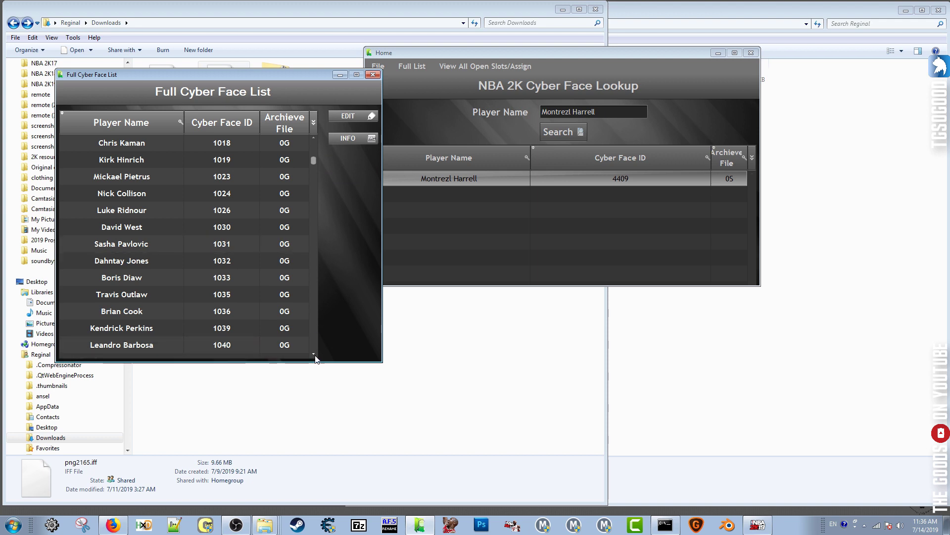
scroll(314, 346, "down", 5)
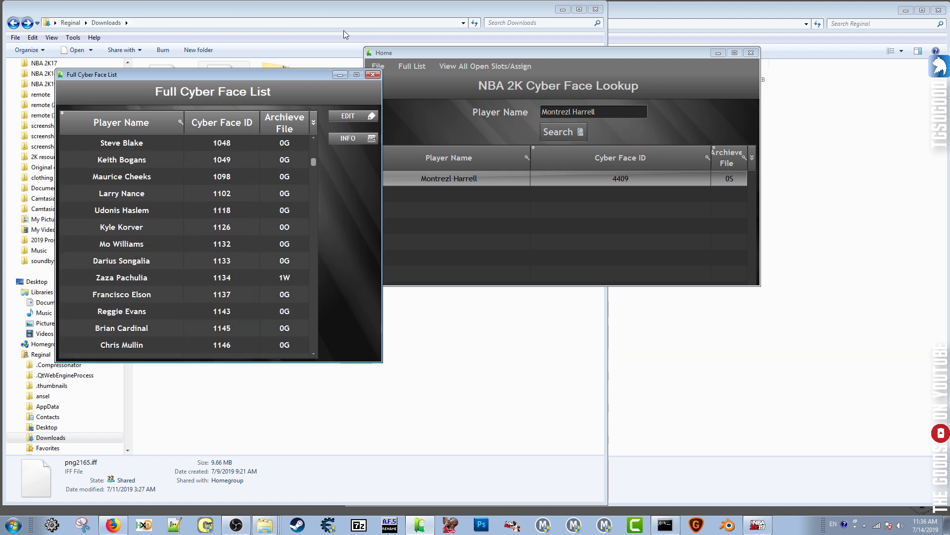
left_click(374, 75)
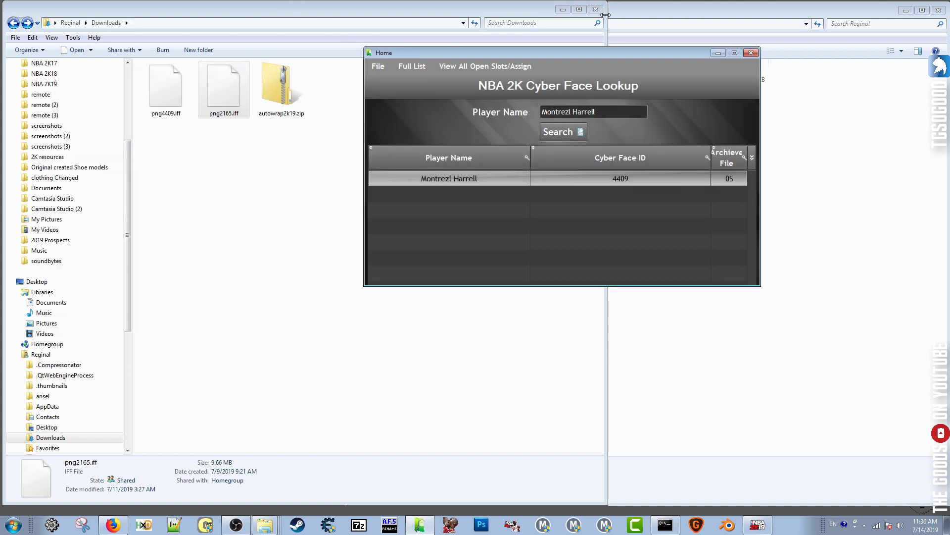
left_click(752, 53)
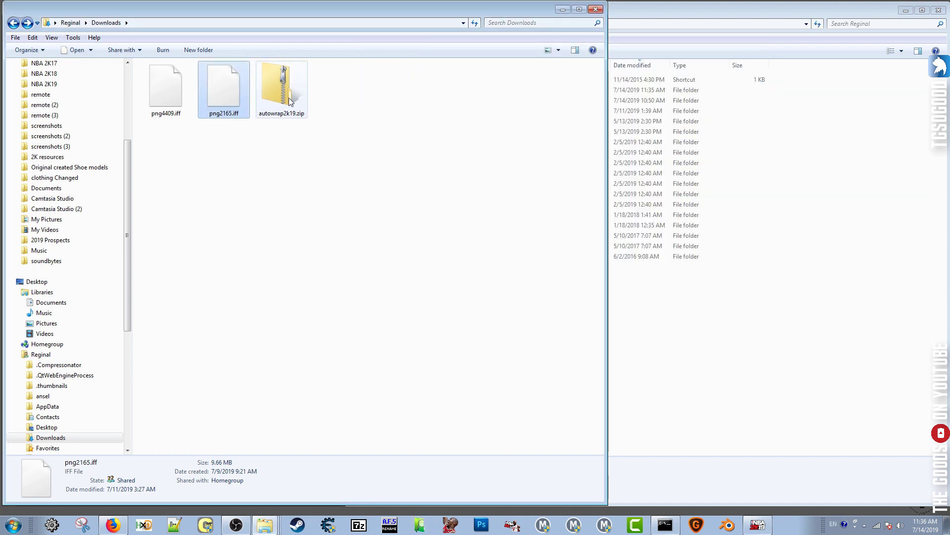
In the second Explorer window, go to Local Disk (C:), open Users and enter the personal user folder.
left_click(270, 96)
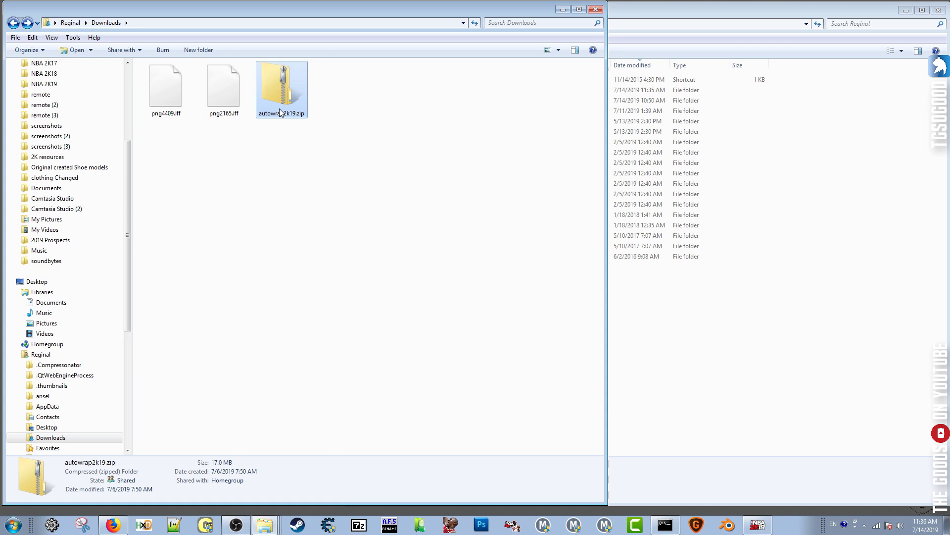
left_click(725, 329)
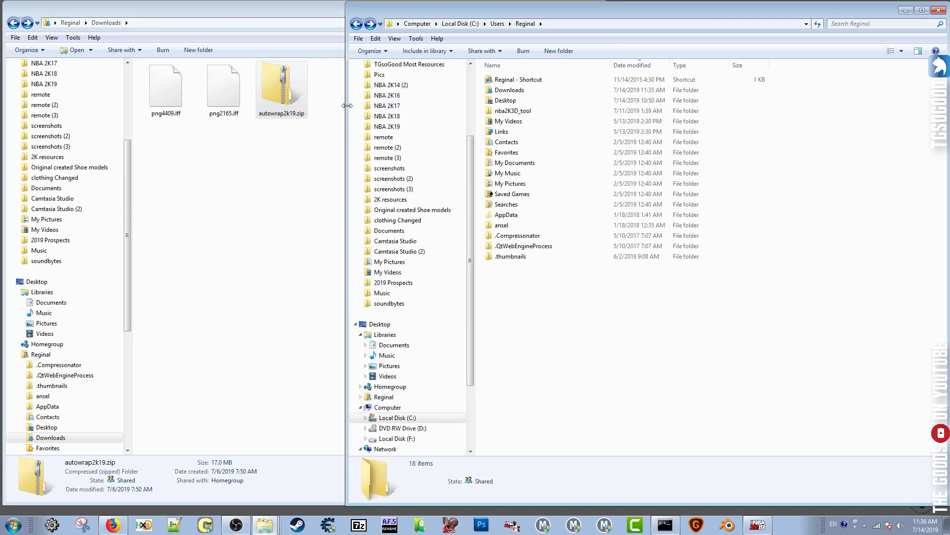
left_click(461, 23)
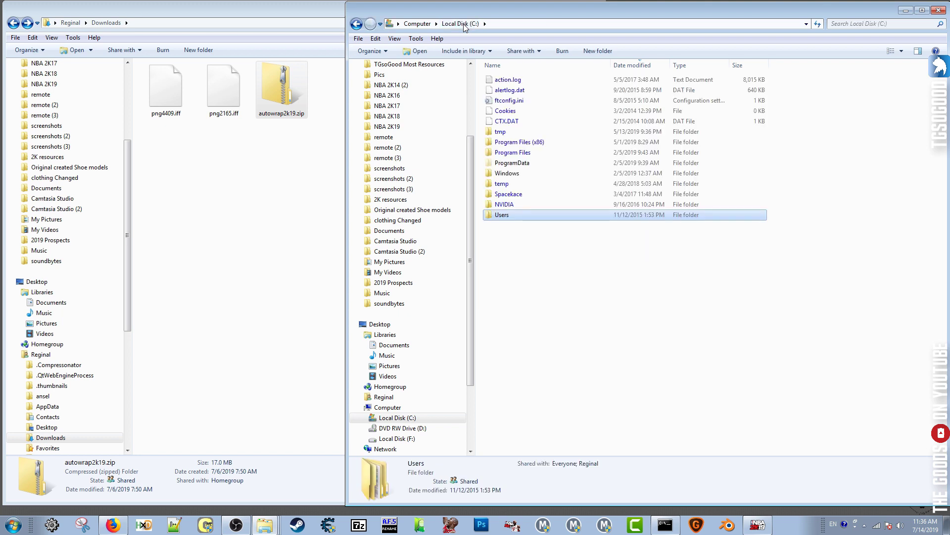
double_click(506, 217)
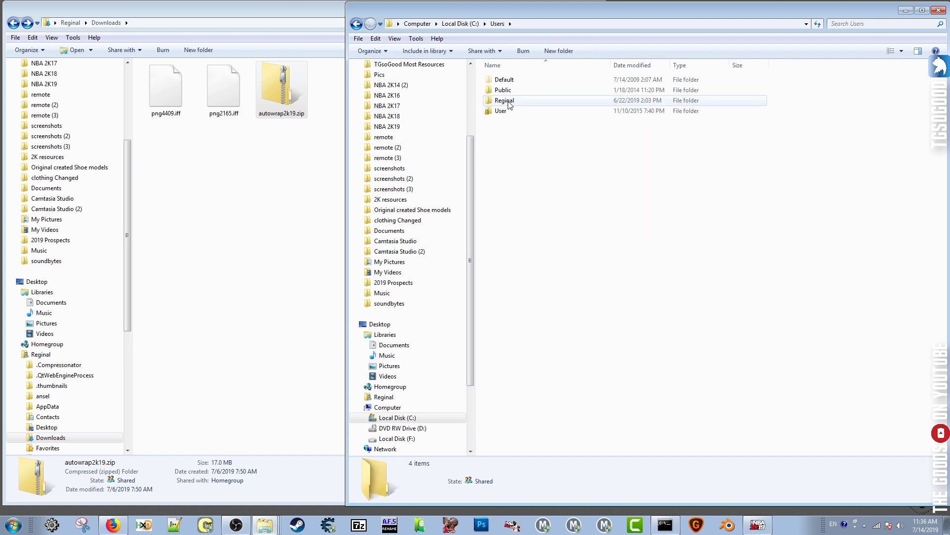
double_click(509, 103)
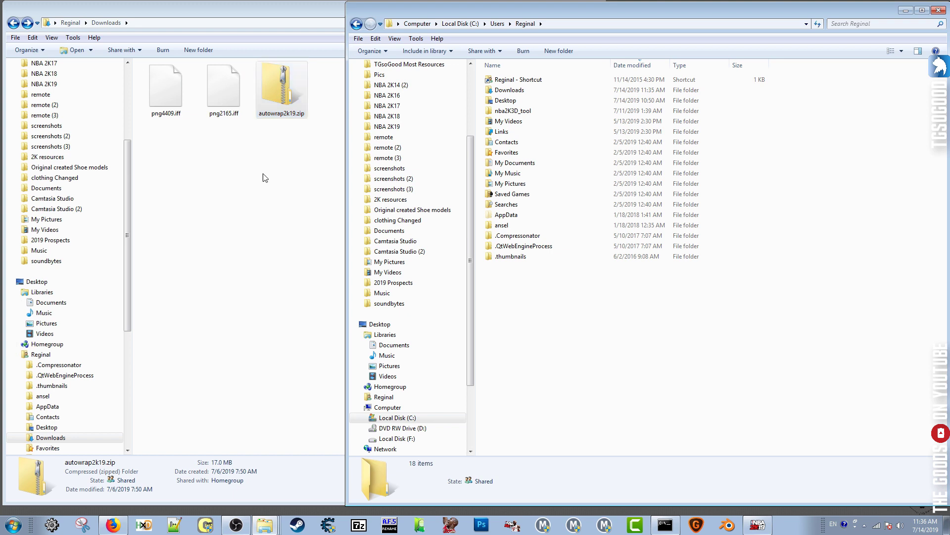
Copy the auto_shrinkwrap folder out of autowrap2k19.zip into the personal user folder.
left_click(275, 105)
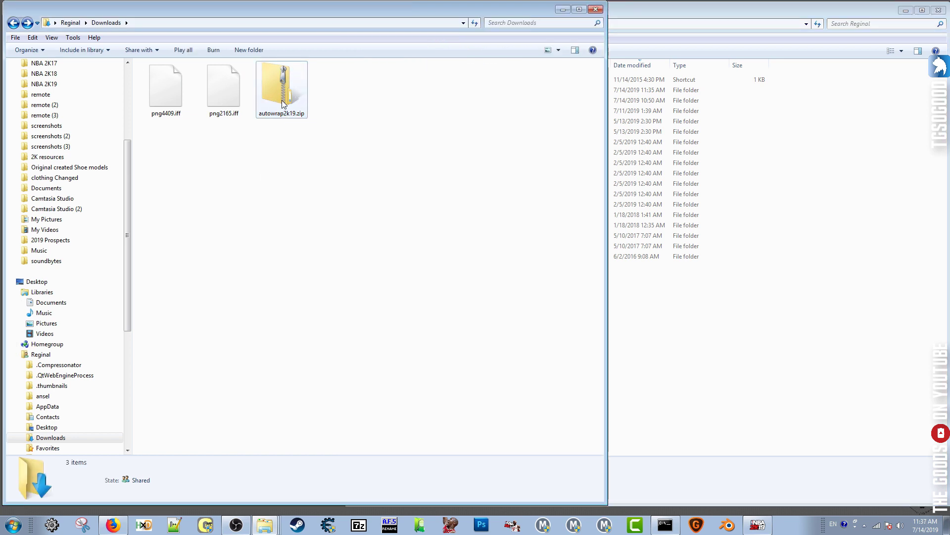
double_click(281, 100)
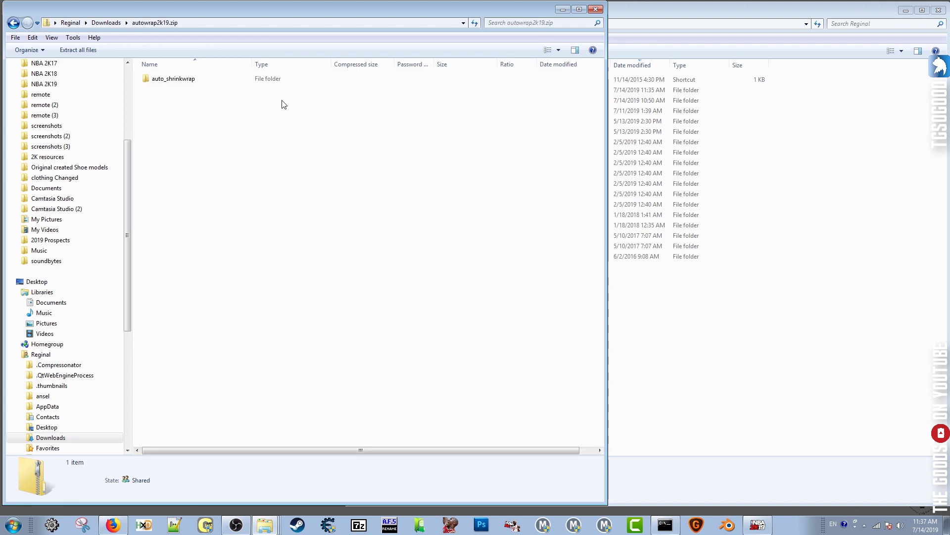
left_click(167, 83)
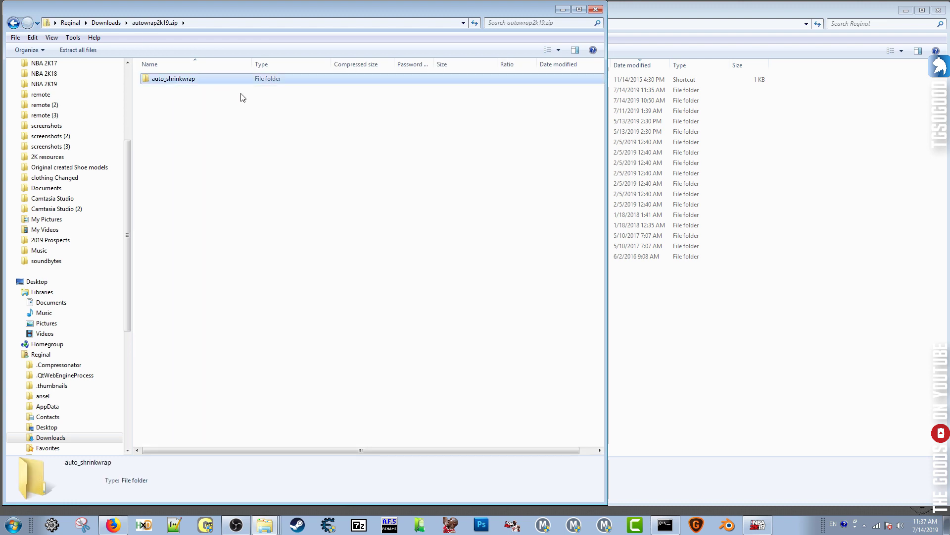
left_click(716, 351)
key("ctrl+v")
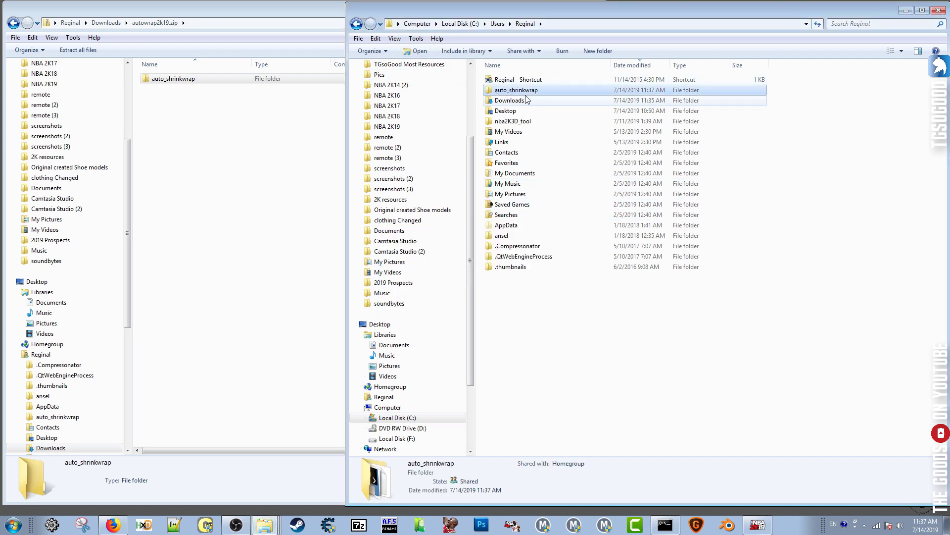
Minimize the archive window, maximize the user folder window, and open auto_shrinkwrap to inspect its hihead model file.
left_click(306, 304)
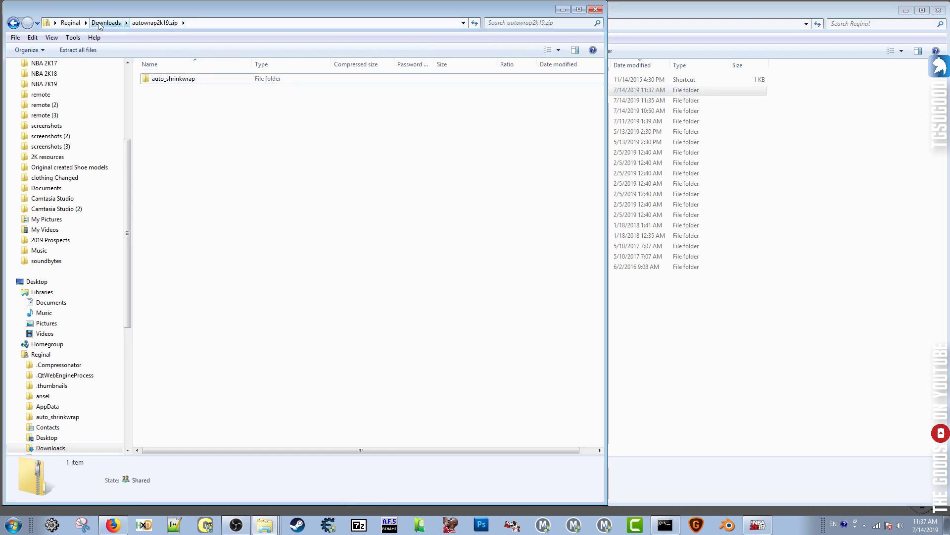
left_click(563, 10)
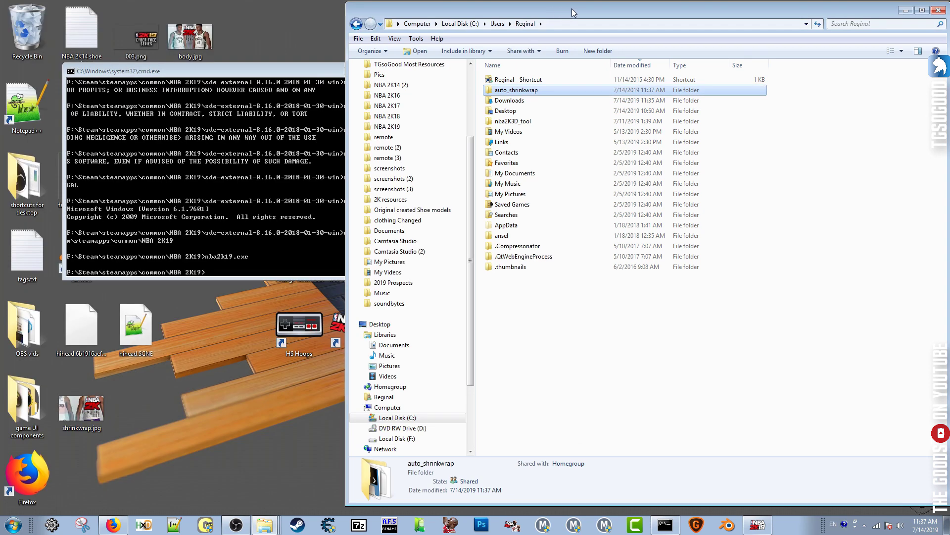
left_click_drag(572, 8, 303, 1)
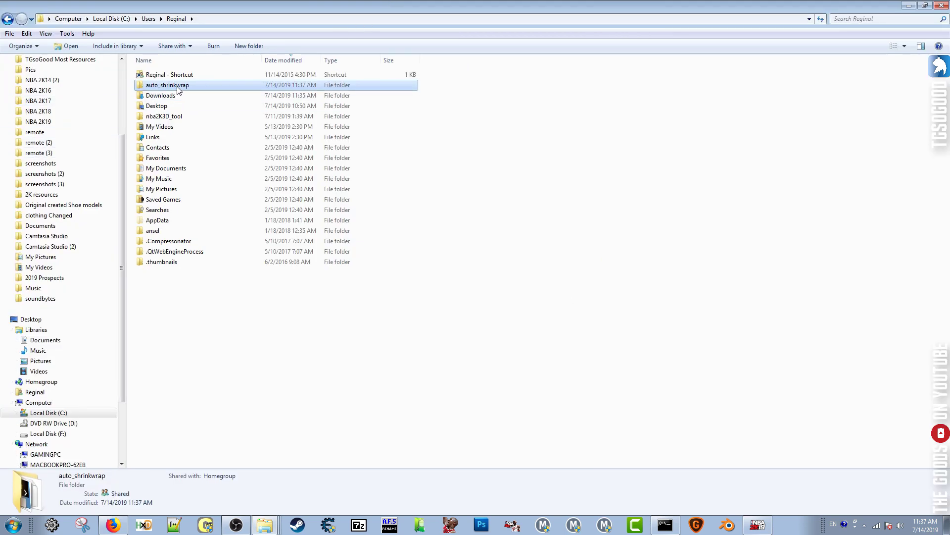
double_click(189, 87)
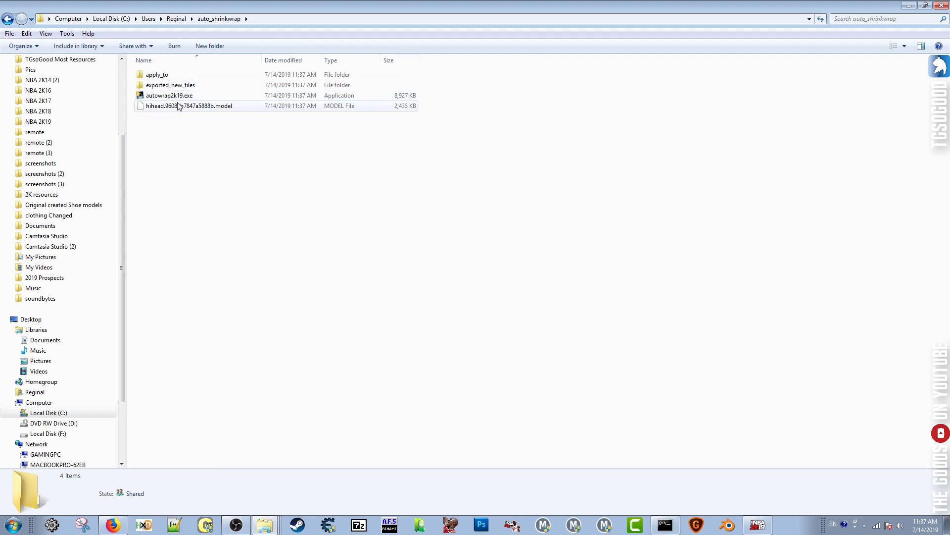
left_click(182, 110)
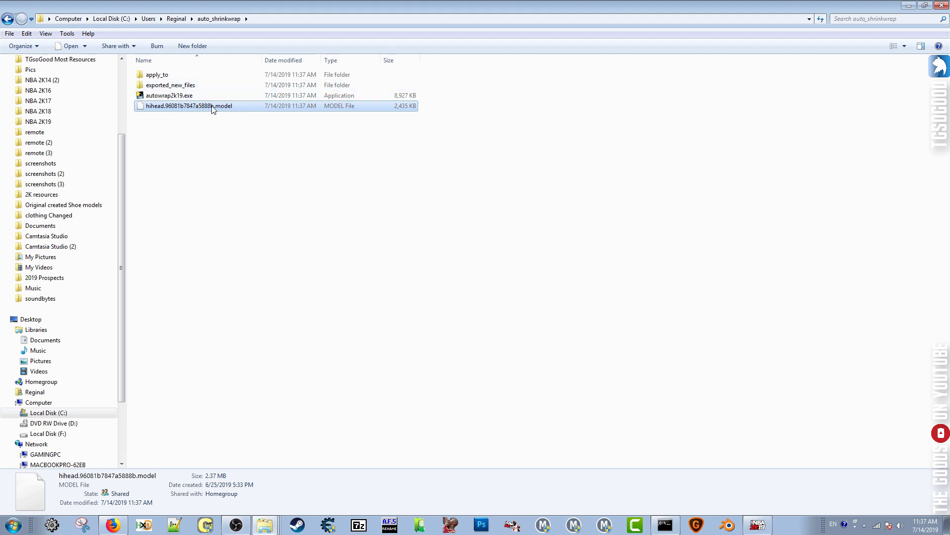
Delete the three hihead model files from the apply_to folder inside auto_shrinkwrap.
double_click(166, 79)
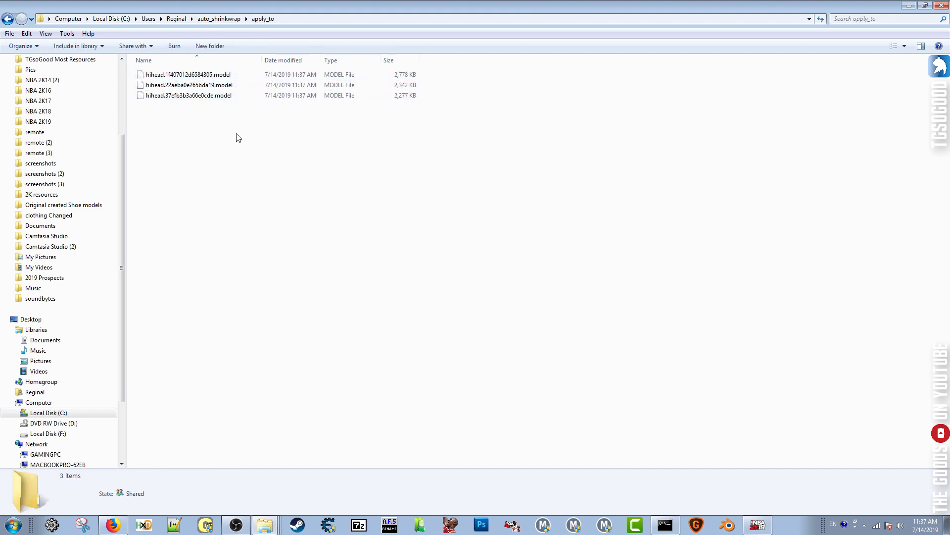
left_click_drag(256, 171, 130, 69)
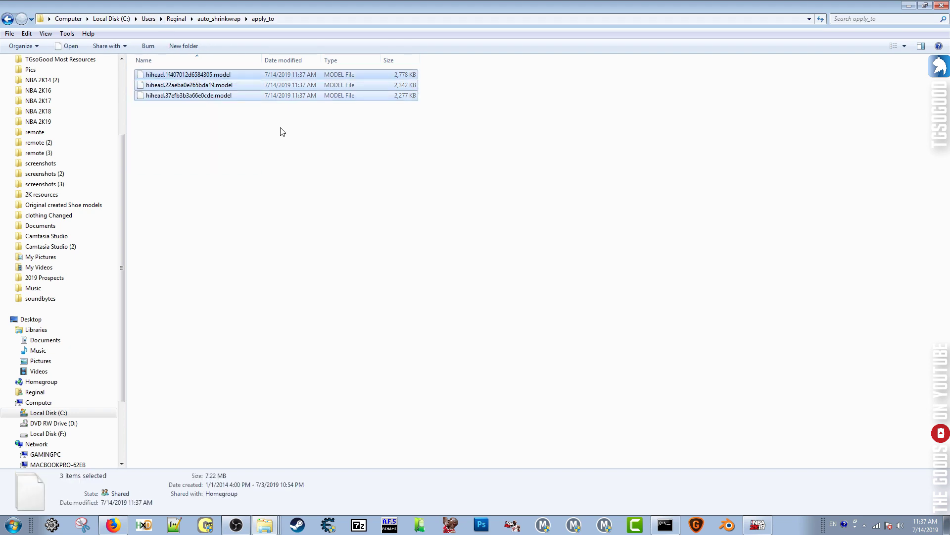
right_click(260, 87)
left_click(307, 226)
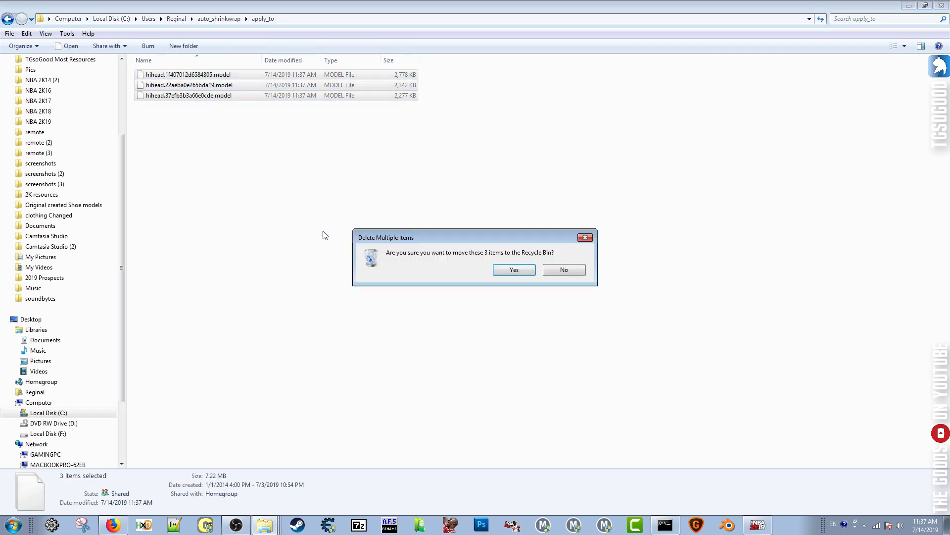
left_click(503, 270)
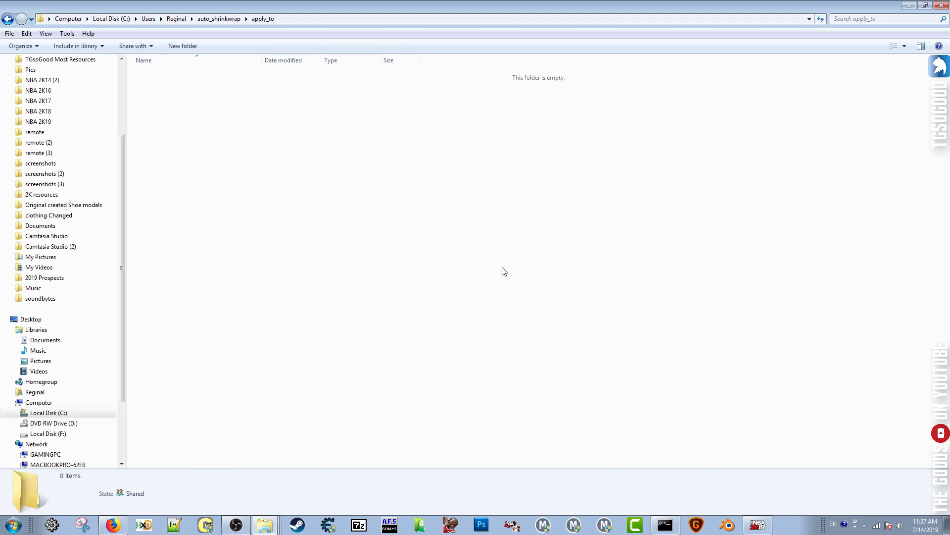
Delete the three hihead model files from the exported_new_files folder and return to the auto_shrinkwrap folder.
left_click(218, 19)
double_click(167, 80)
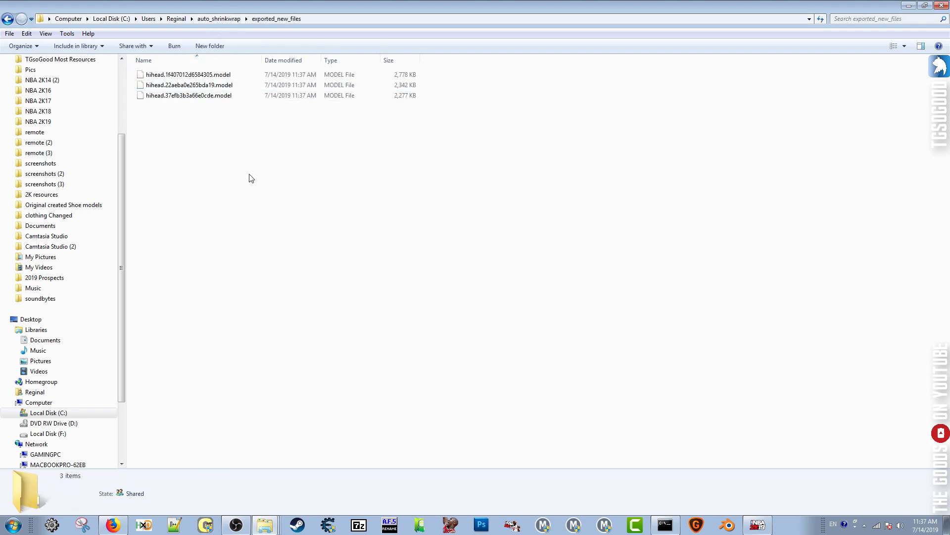
left_click_drag(249, 179, 242, 62)
right_click(221, 85)
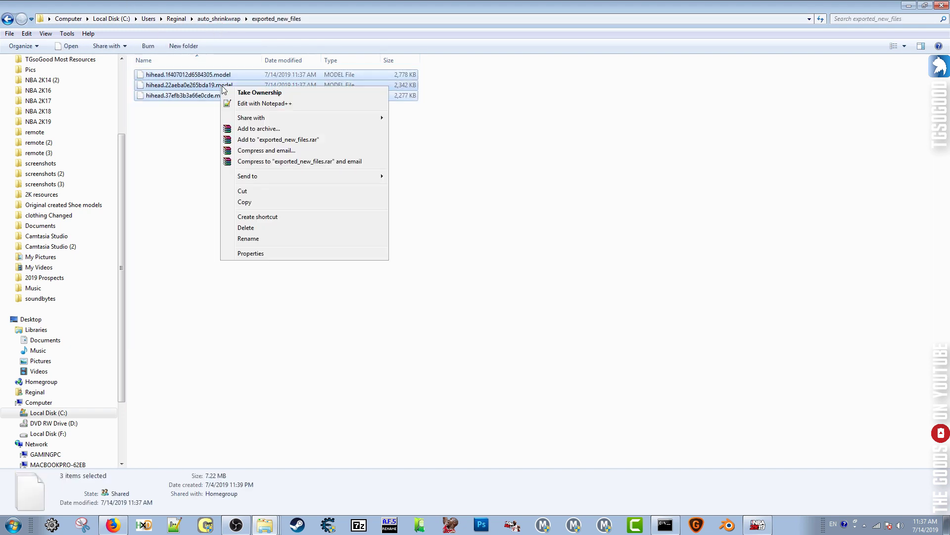
left_click(252, 228)
left_click(503, 270)
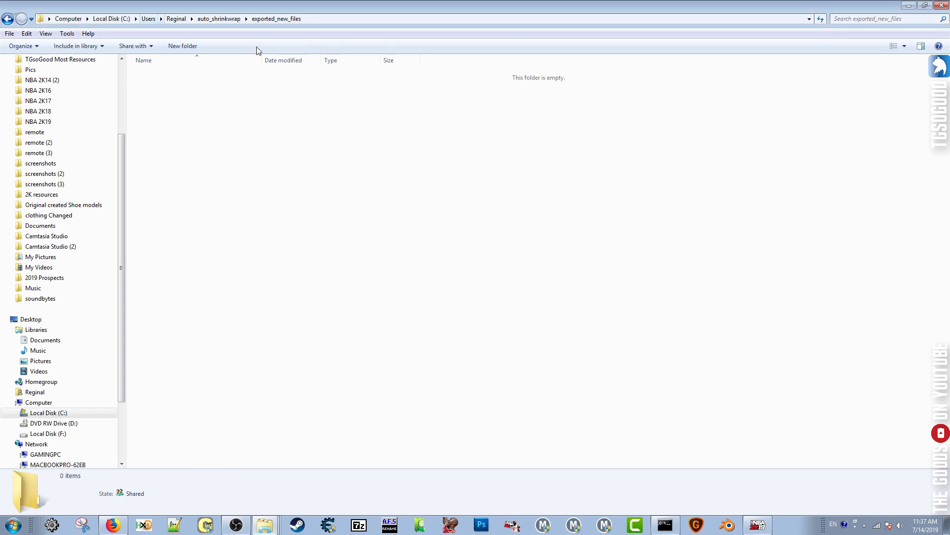
left_click(223, 19)
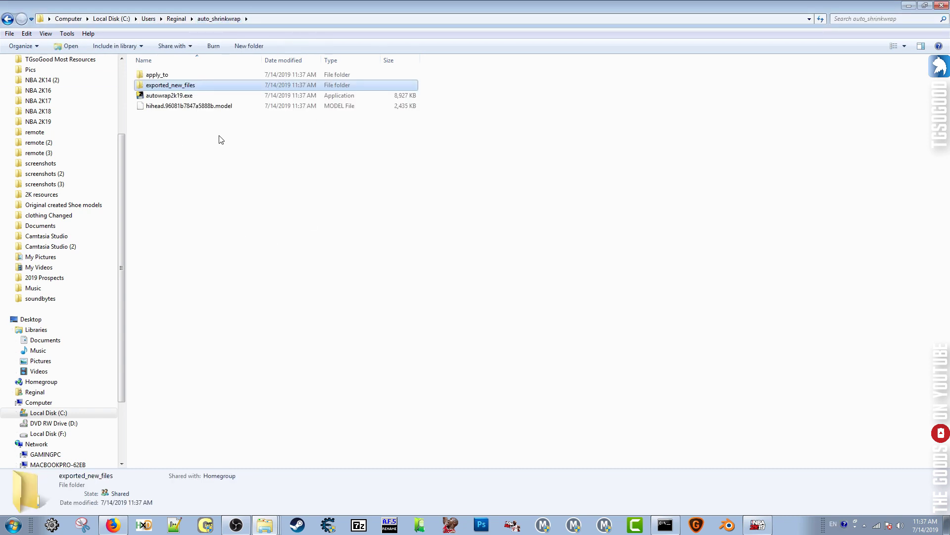
Bring the Downloads folder window forward, select png4409.iff, and move the window aside so the auto_shrinkwrap contents are exposed.
left_click(272, 530)
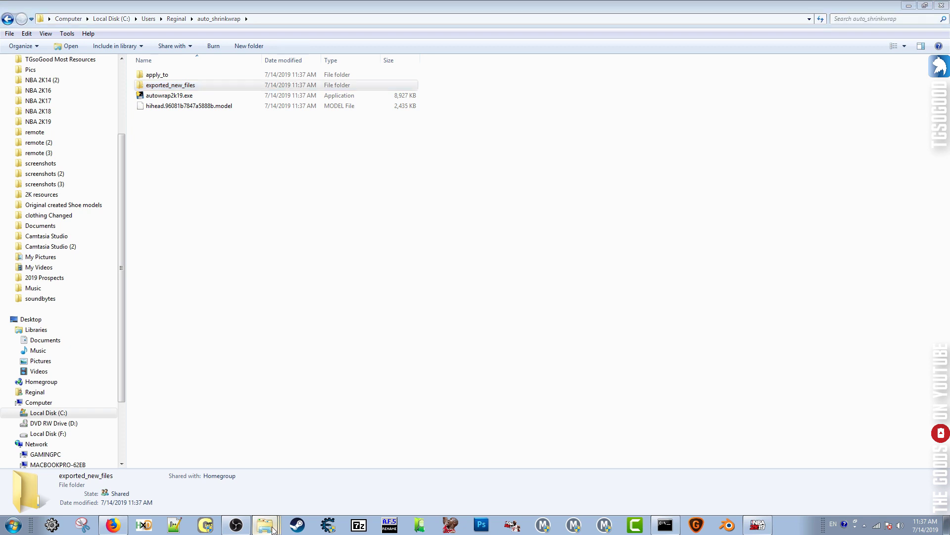
left_click(167, 76)
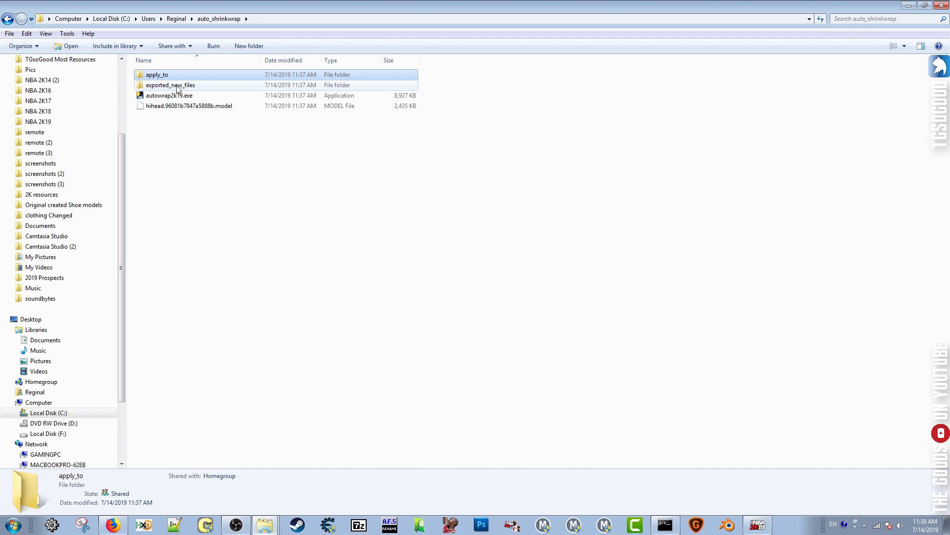
left_click(271, 530)
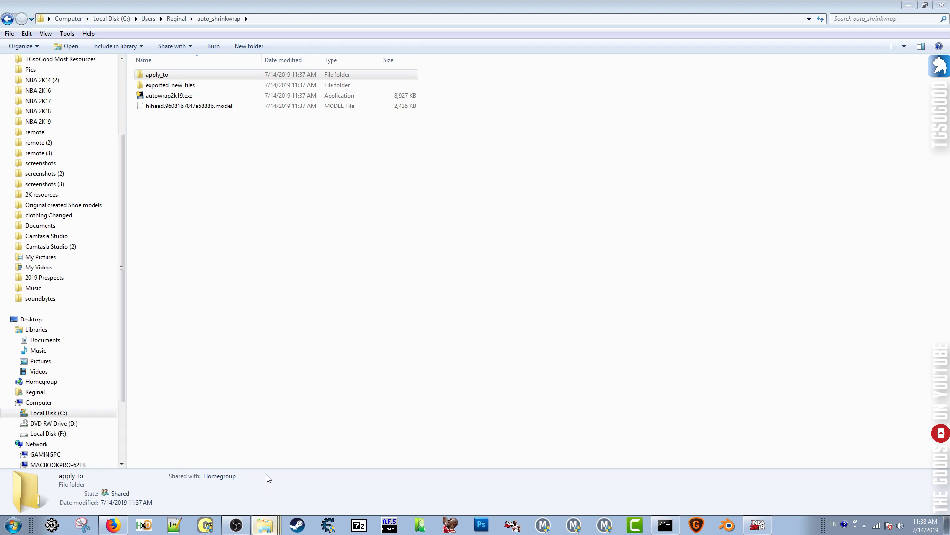
left_click(100, 23)
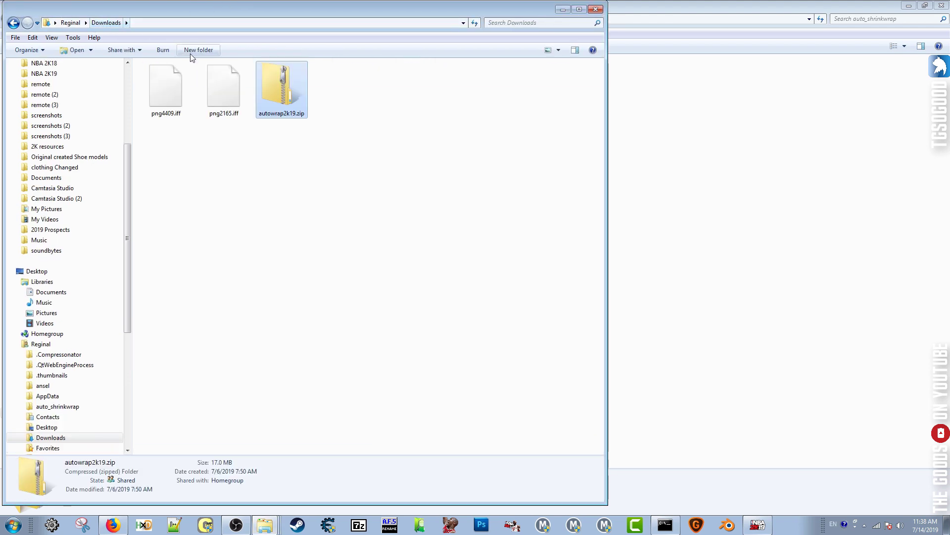
left_click(165, 97)
left_click_drag(255, 9, 524, 26)
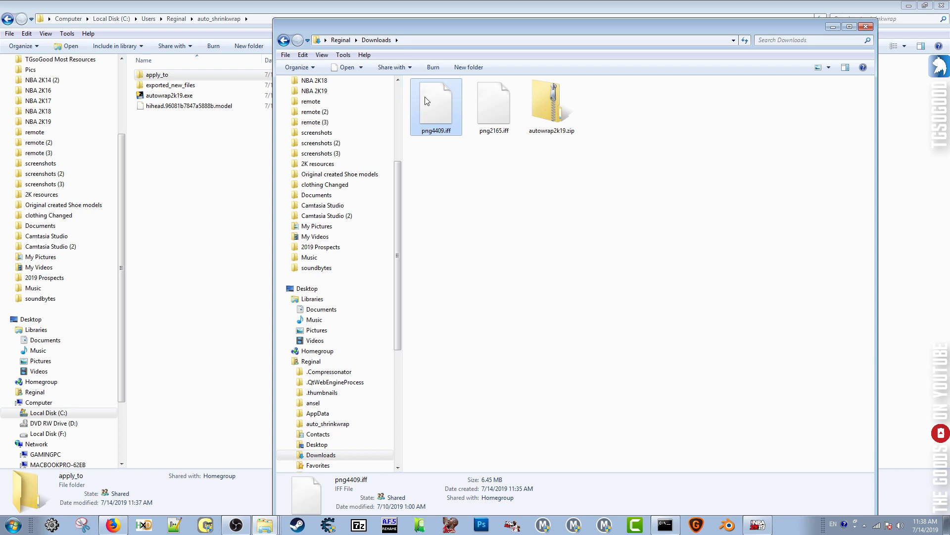
right_click(425, 115)
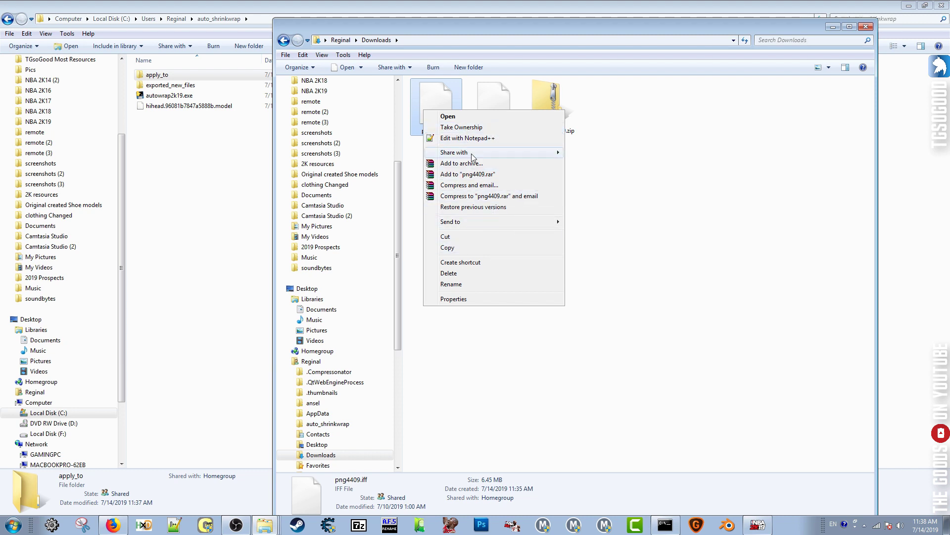
left_click(453, 116)
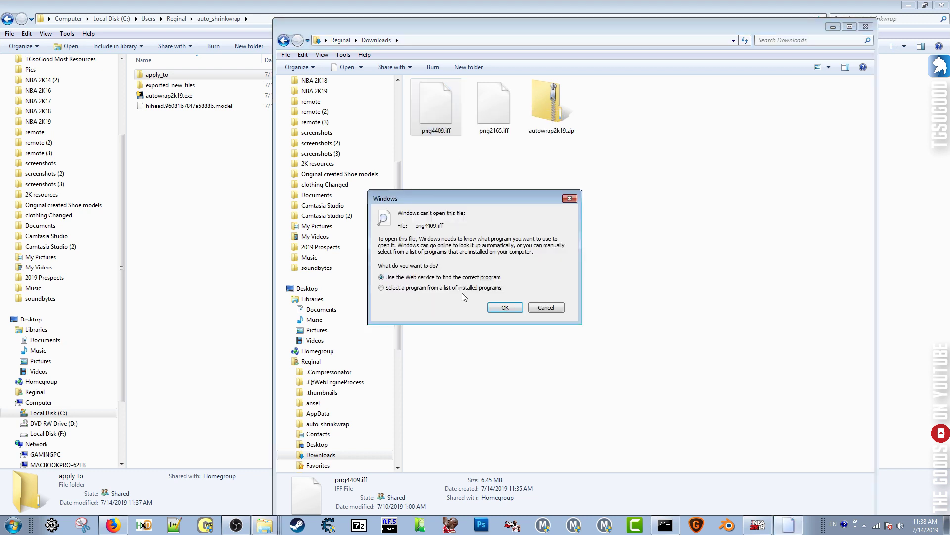
left_click(502, 308)
left_click(594, 332)
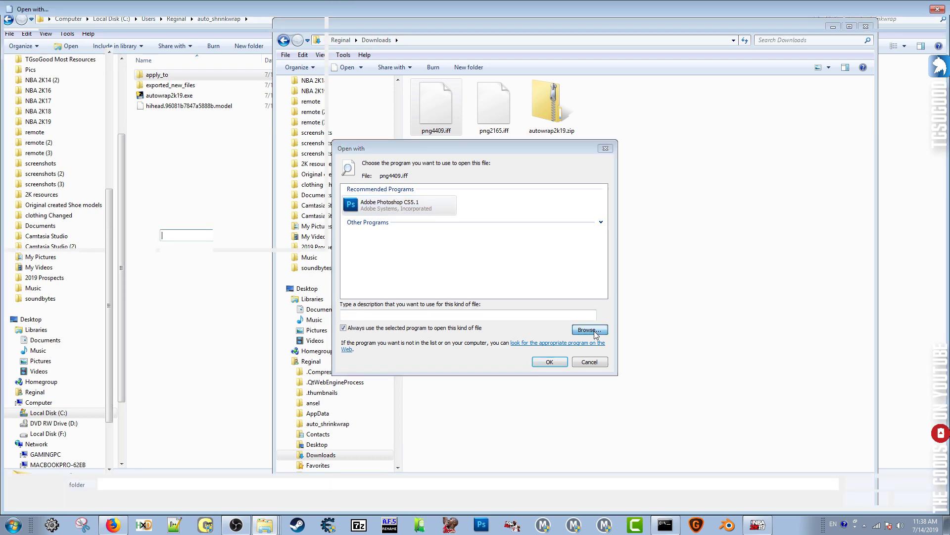
left_click(934, 10)
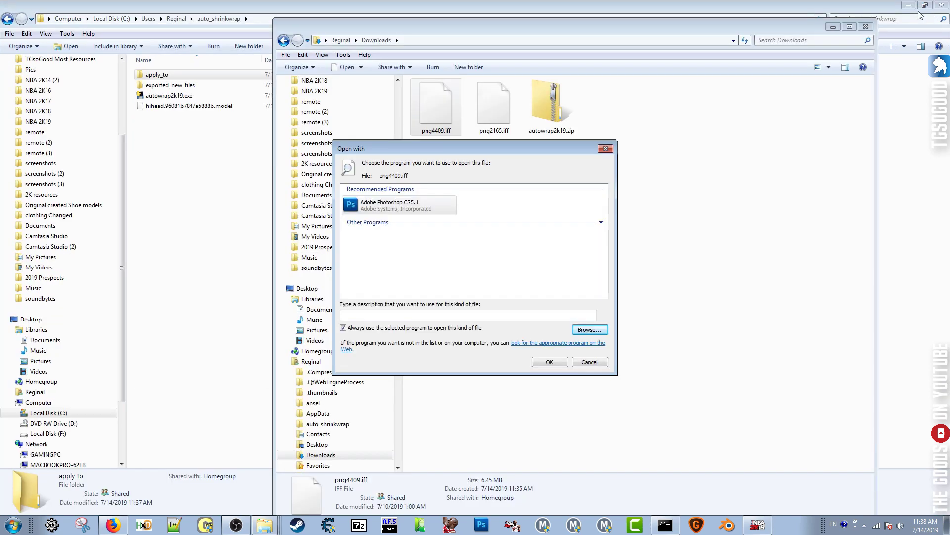
left_click(505, 316)
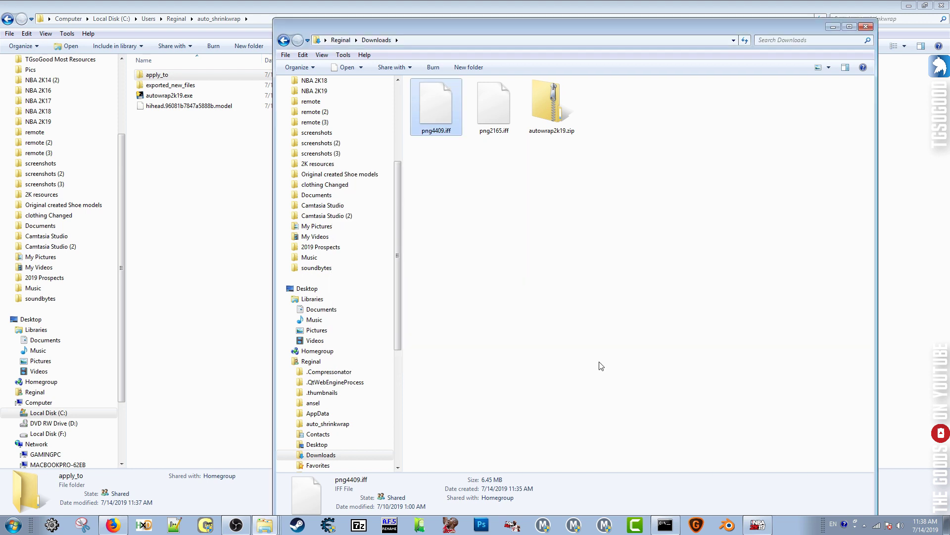
left_click(600, 362)
Switch to 7-Zip, point it to the Downloads folder path, and open png4409.iff as an archive.
left_click(366, 528)
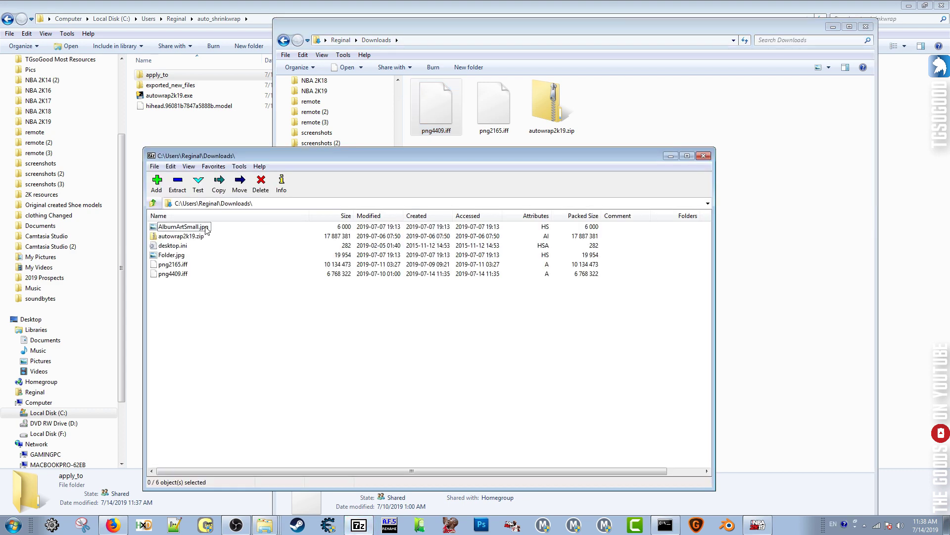
left_click(470, 42)
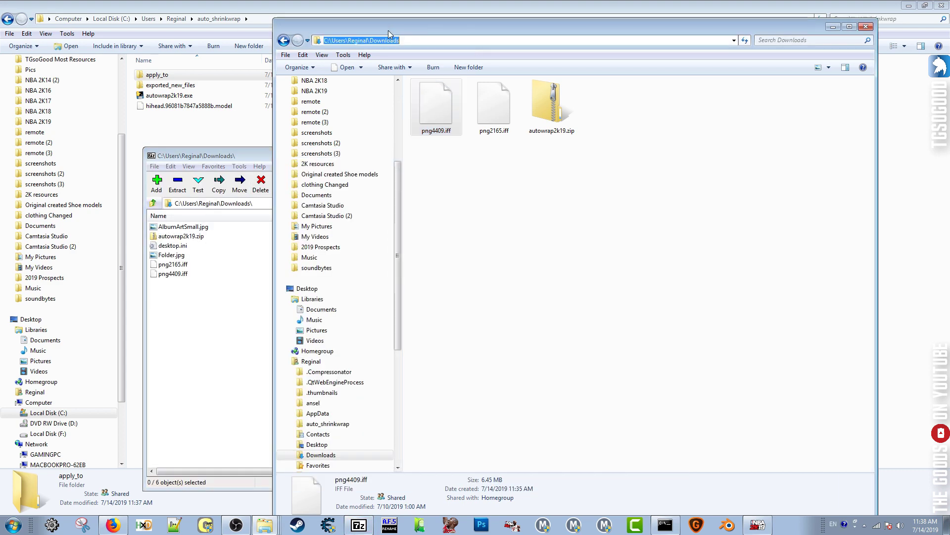
right_click(382, 42)
left_click(411, 71)
left_click(261, 201)
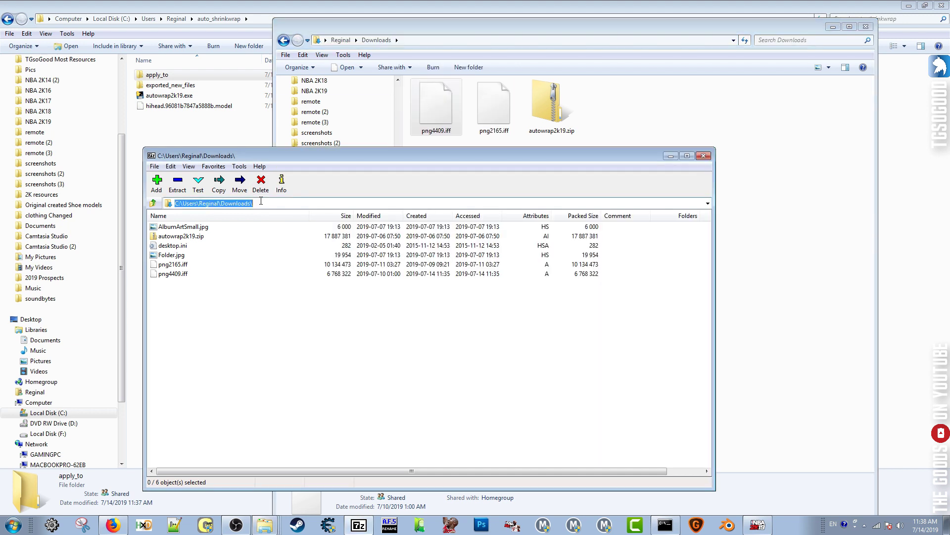
right_click(260, 204)
left_click(233, 292)
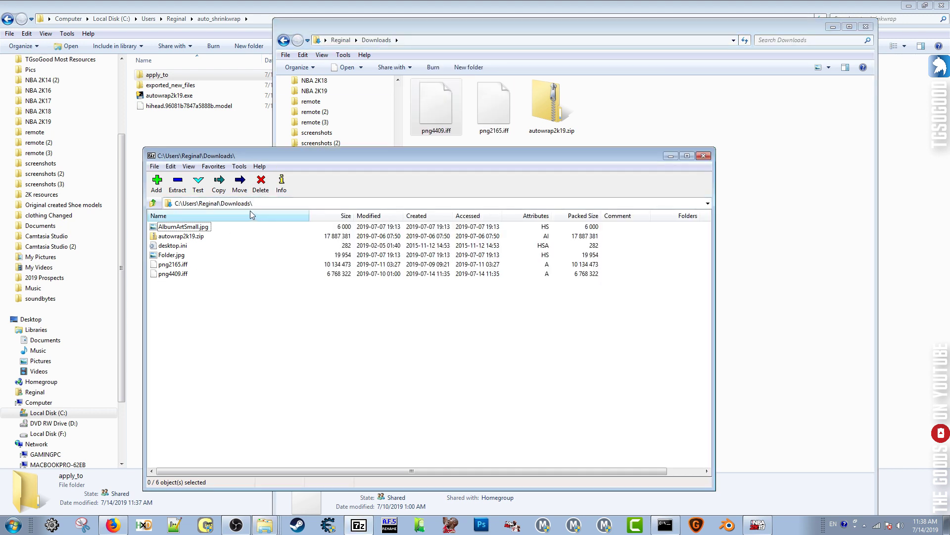
left_click(173, 277)
double_click(174, 275)
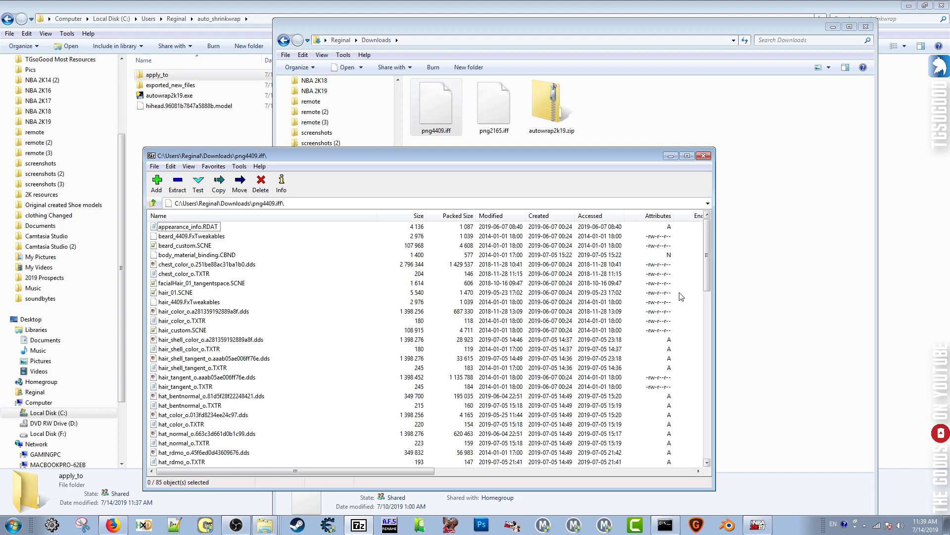
Look through the hihead model files in the archive and sort its contents by size, largest first.
left_click_drag(709, 285, 721, 335)
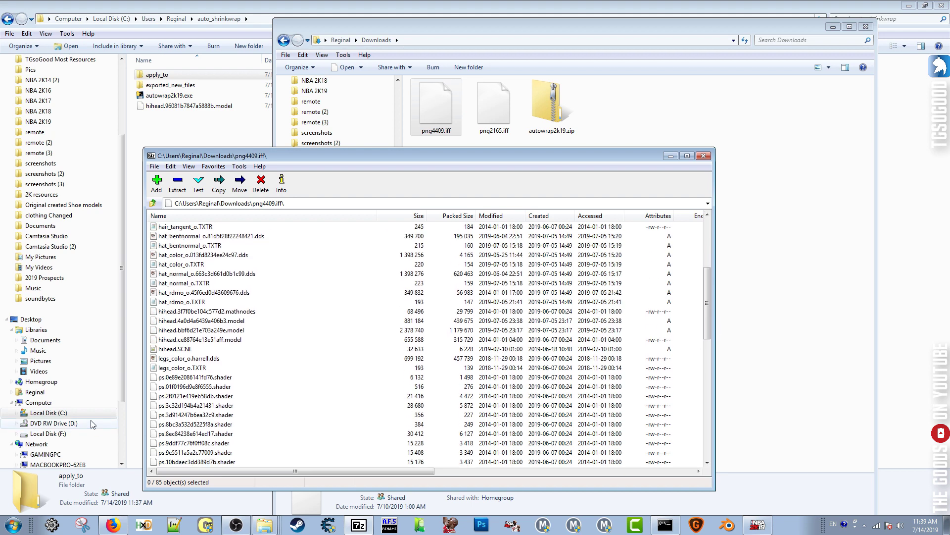
left_click(170, 315)
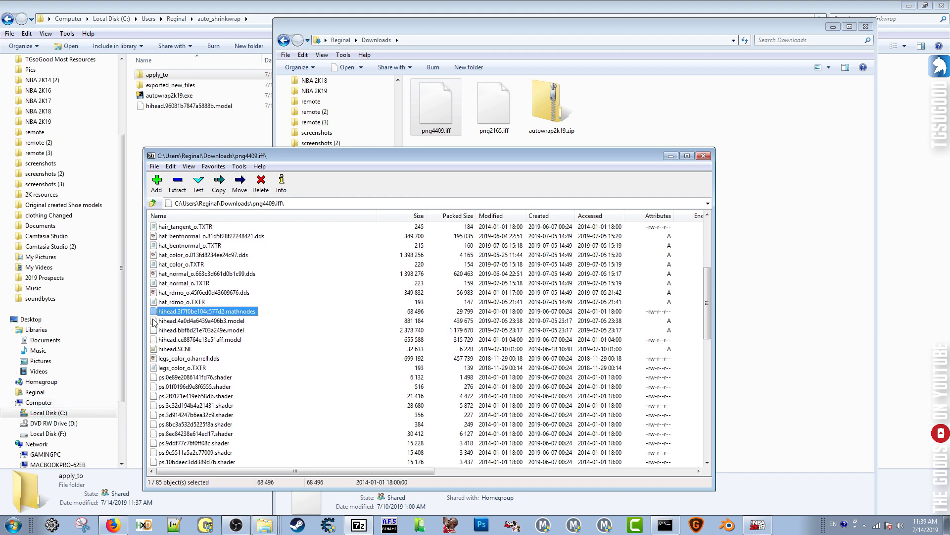
left_click(186, 322)
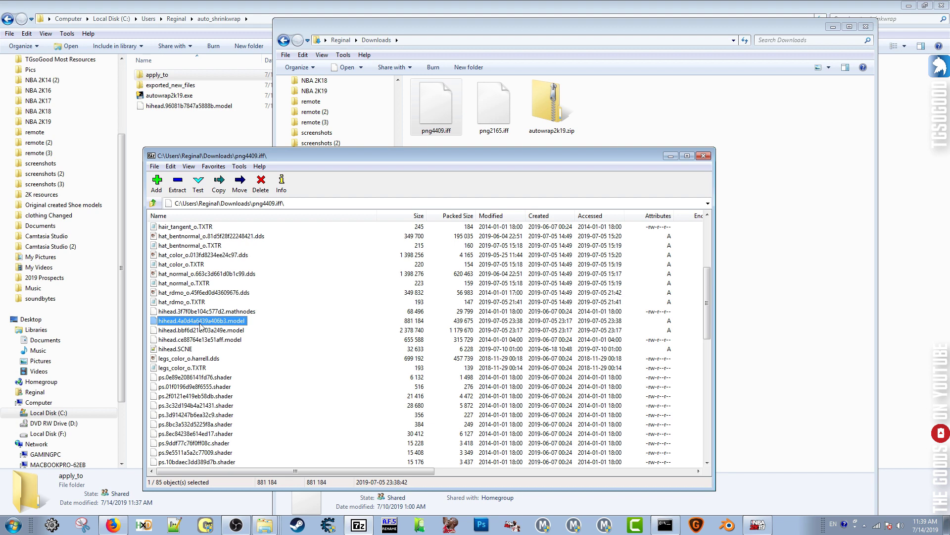
left_click(220, 331)
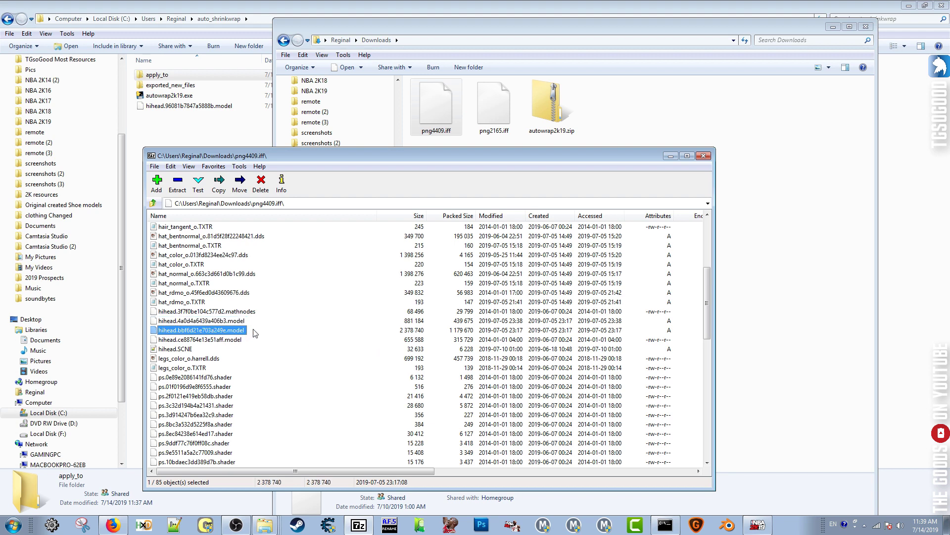
left_click(402, 335)
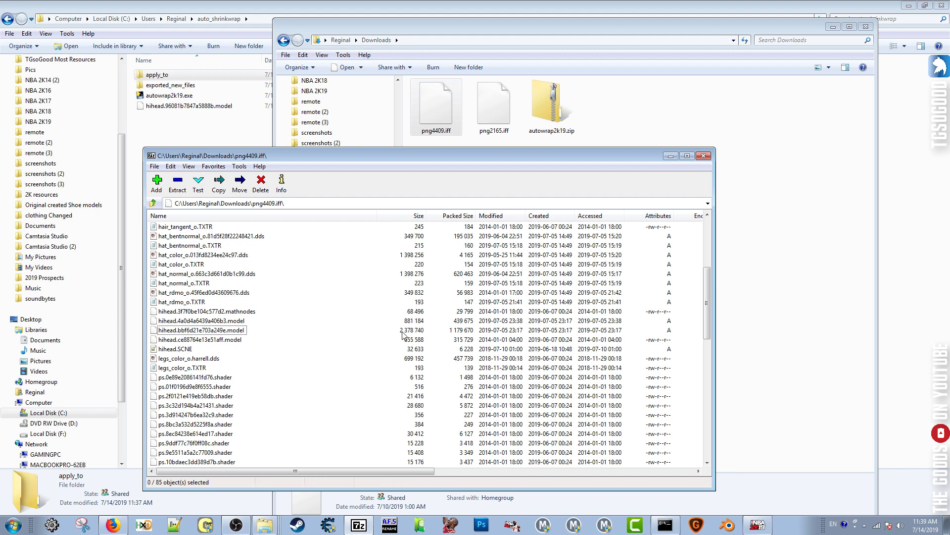
left_click(414, 216)
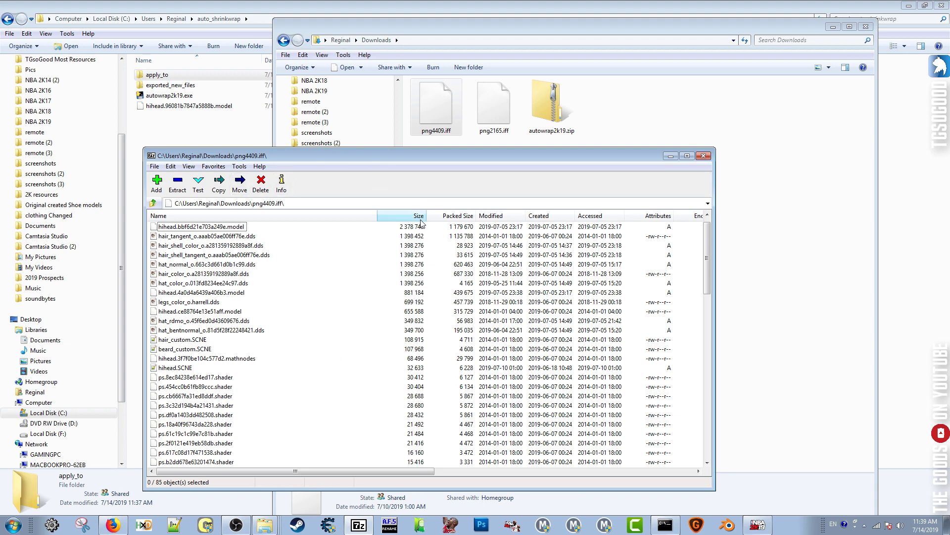
left_click(396, 215)
left_click(386, 218)
Copy hihead.bbf6d21e703a249e.model from the archive into the apply_to folder, check it there, and return to auto_shrinkwrap.
left_click(201, 227)
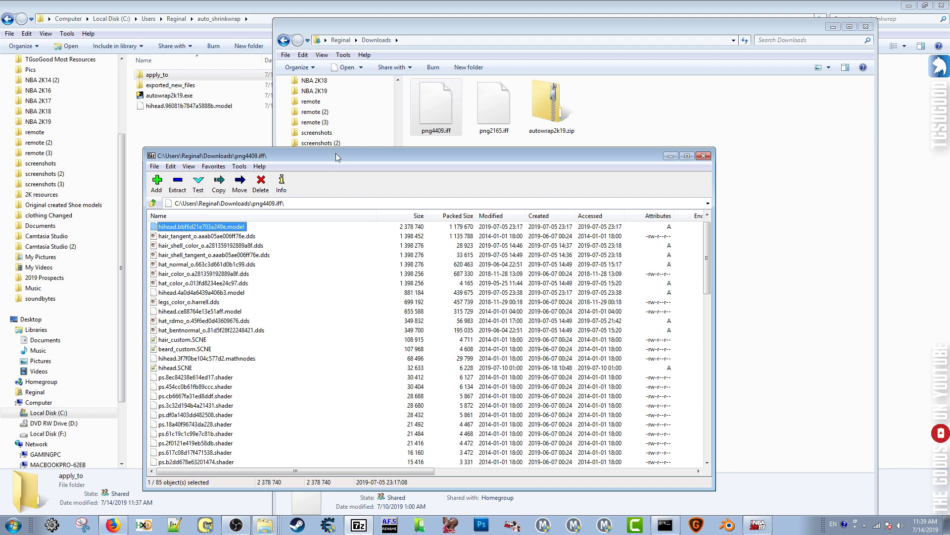
left_click_drag(336, 156, 450, 148)
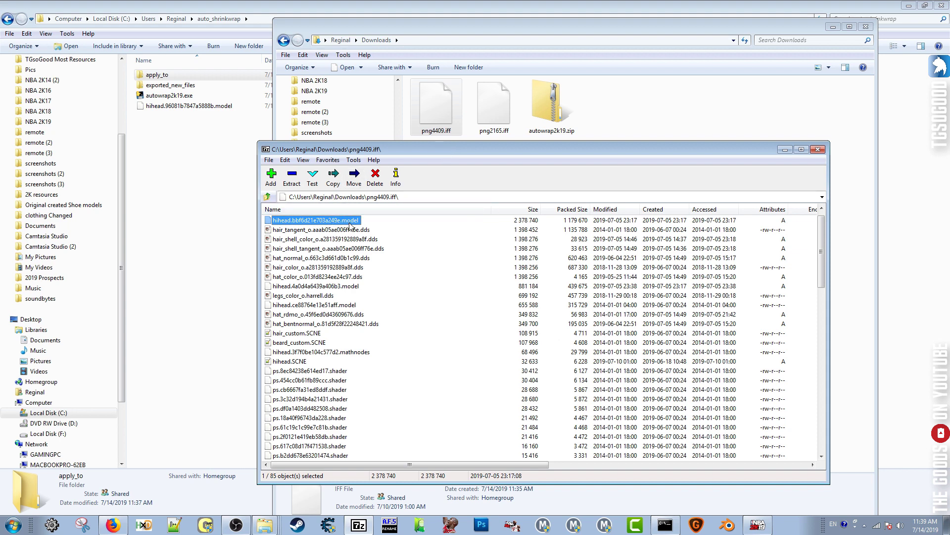
left_click_drag(350, 225, 153, 77)
double_click(154, 75)
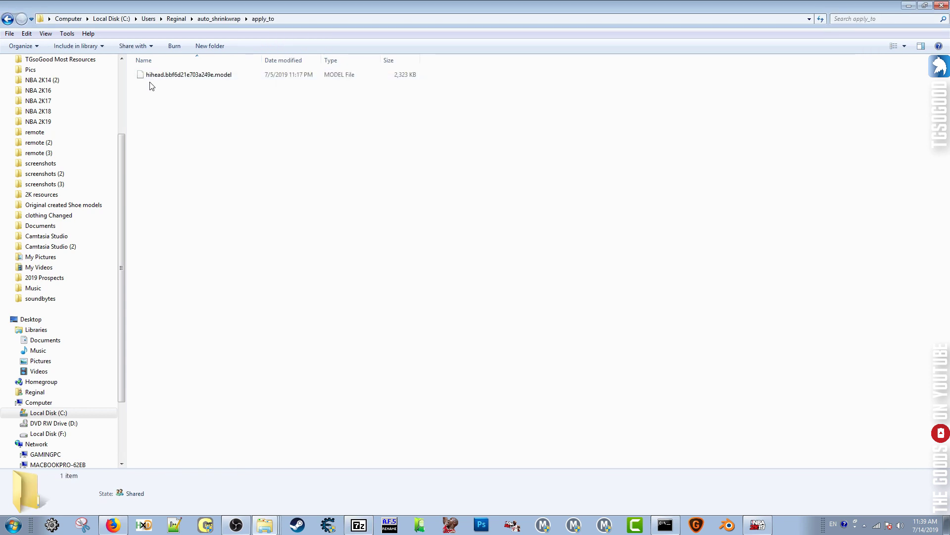
left_click(222, 19)
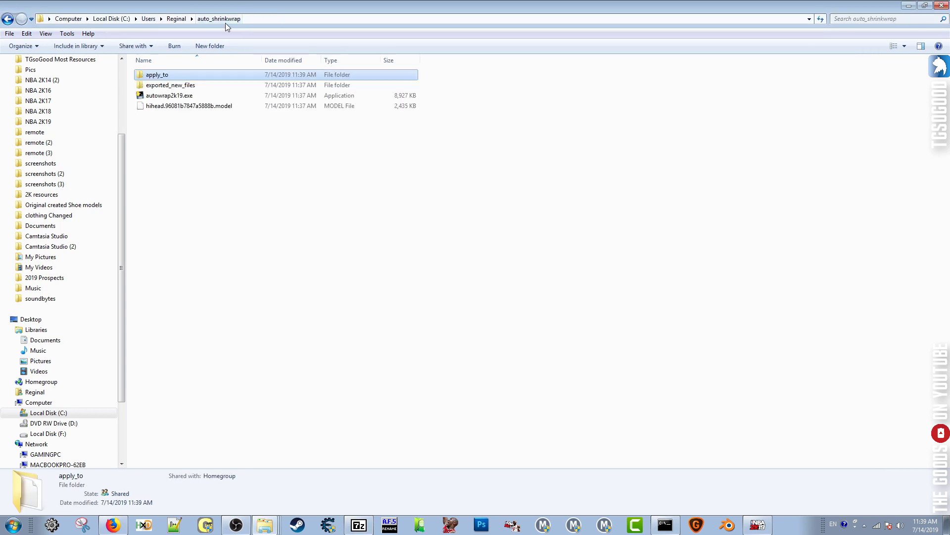
Check the source hihead model and the exported_new_files folder, and run autowrap2k19.exe, allowing it past the security warning.
left_click(181, 106)
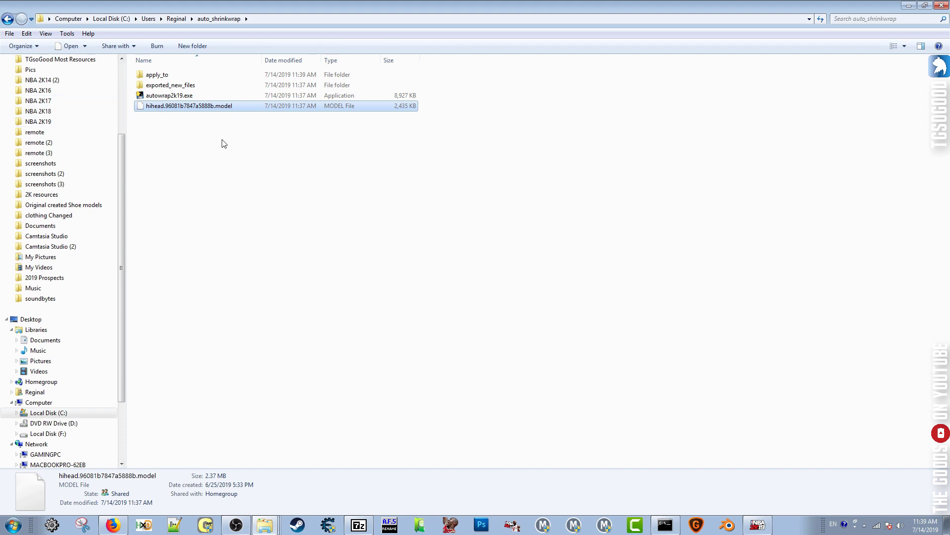
double_click(188, 86)
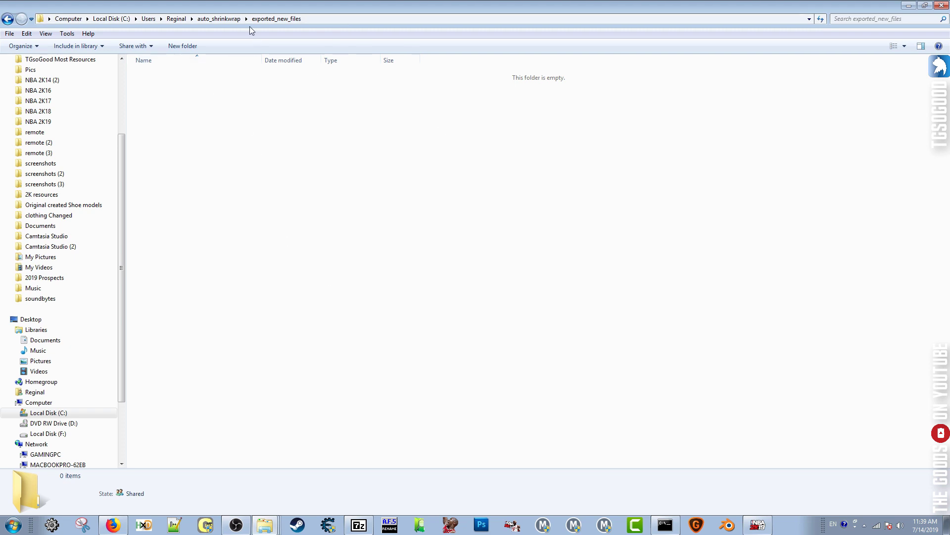
left_click(216, 19)
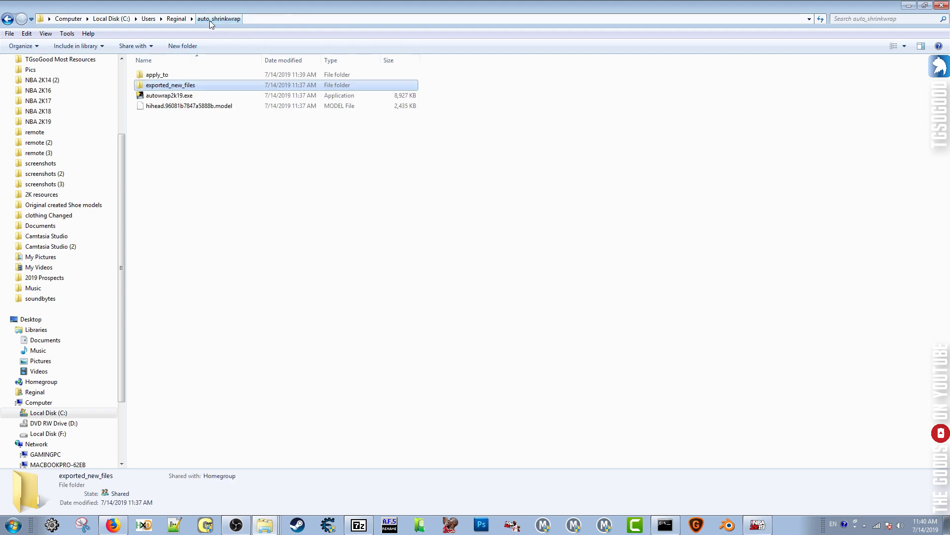
left_click(179, 96)
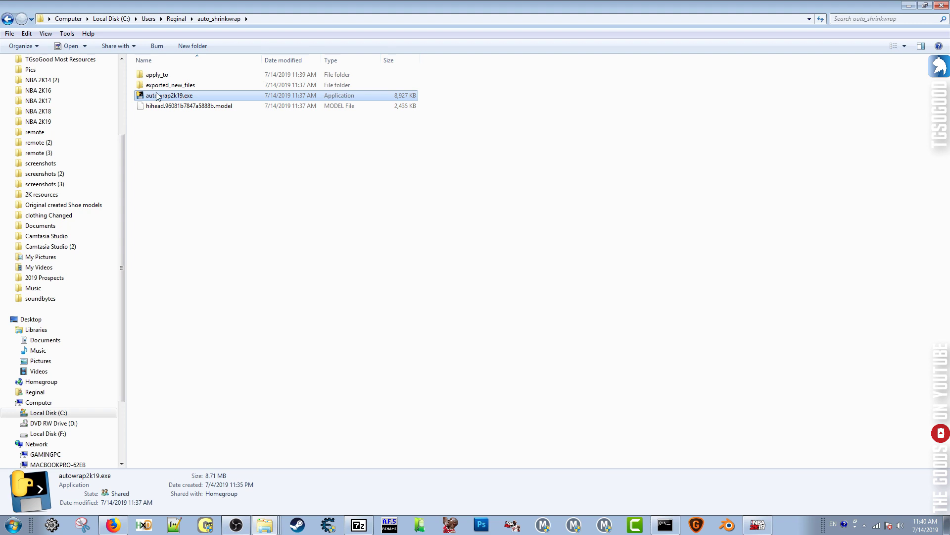
double_click(164, 99)
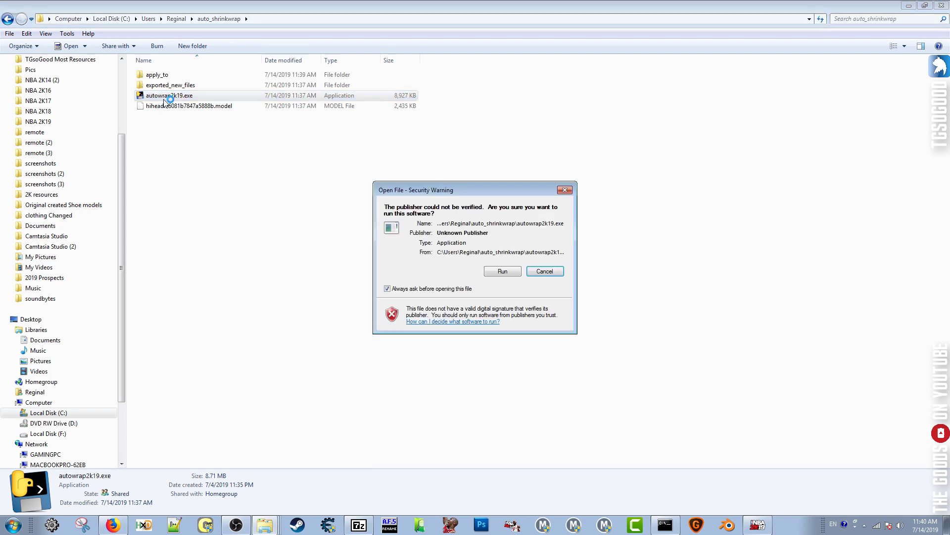
left_click(500, 271)
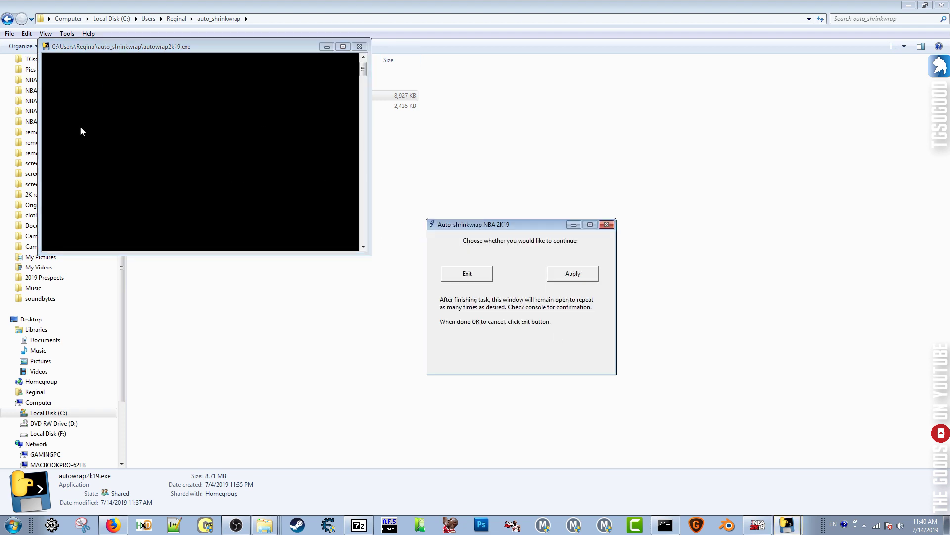
Apply the auto-shrinkwrap to the model in the apply_to folder and exit the tool.
left_click_drag(513, 223, 244, 130)
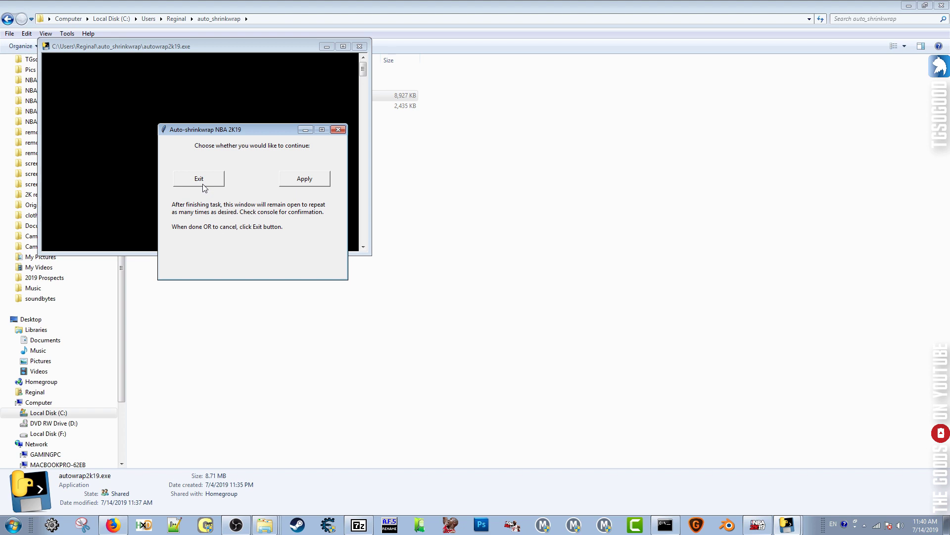
left_click(308, 182)
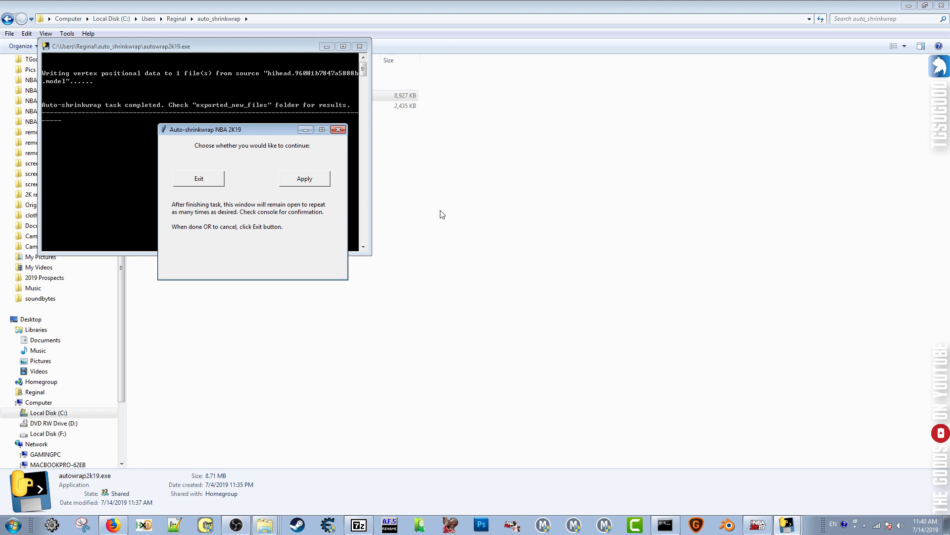
left_click(207, 180)
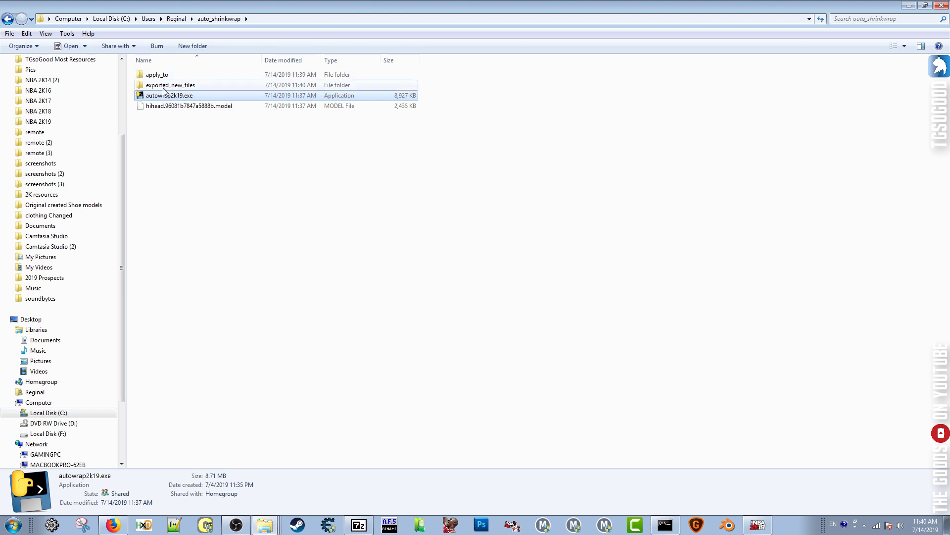
Open the exported_new_files folder and arrange its window beside the 7-Zip window showing png4409.iff.
left_click(164, 89)
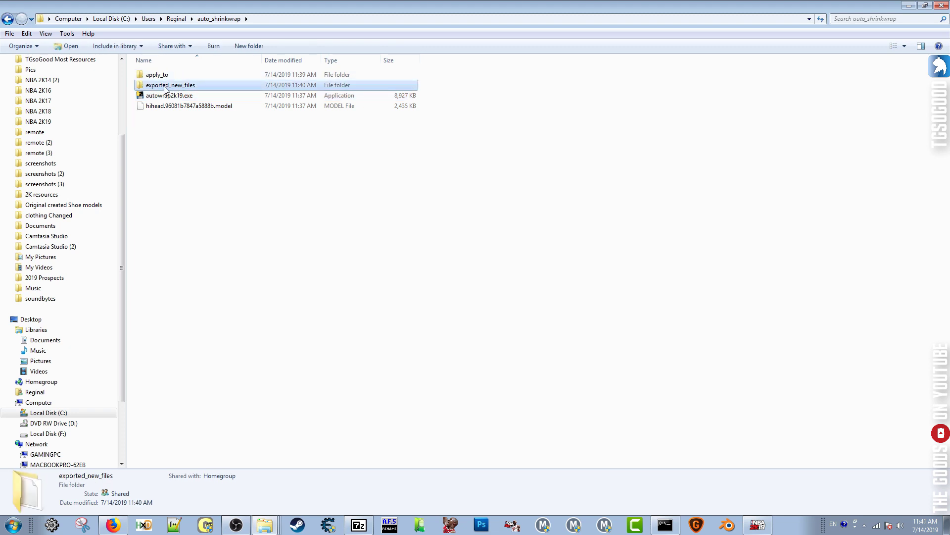
double_click(164, 88)
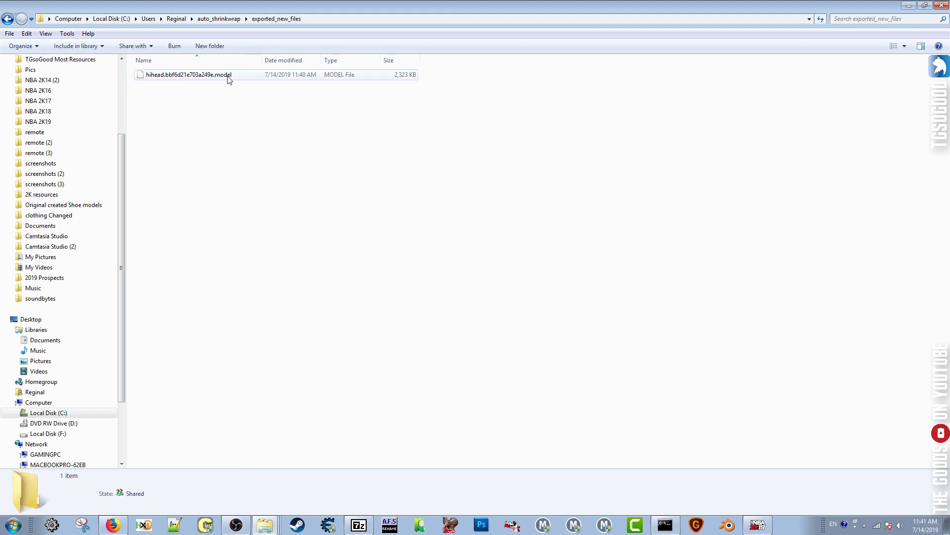
left_click(365, 526)
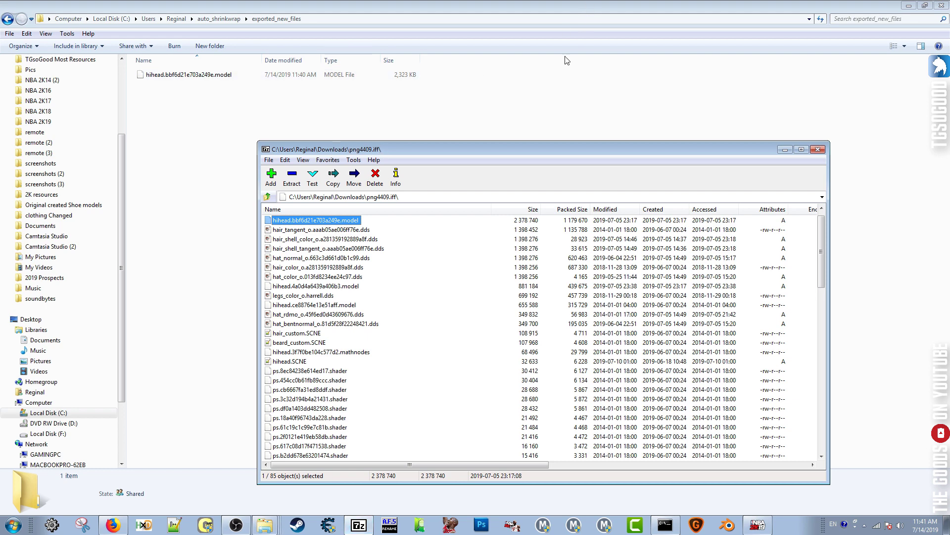
left_click_drag(489, 152, 638, 120)
left_click_drag(538, 5, 17, 0)
left_click_drag(413, 13, 10, 22)
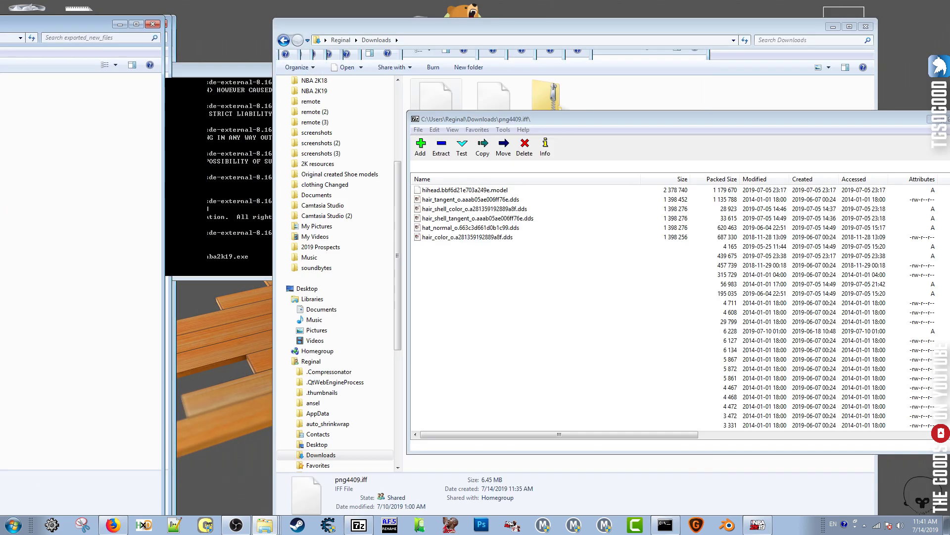
left_click_drag(80, 28, 519, 16)
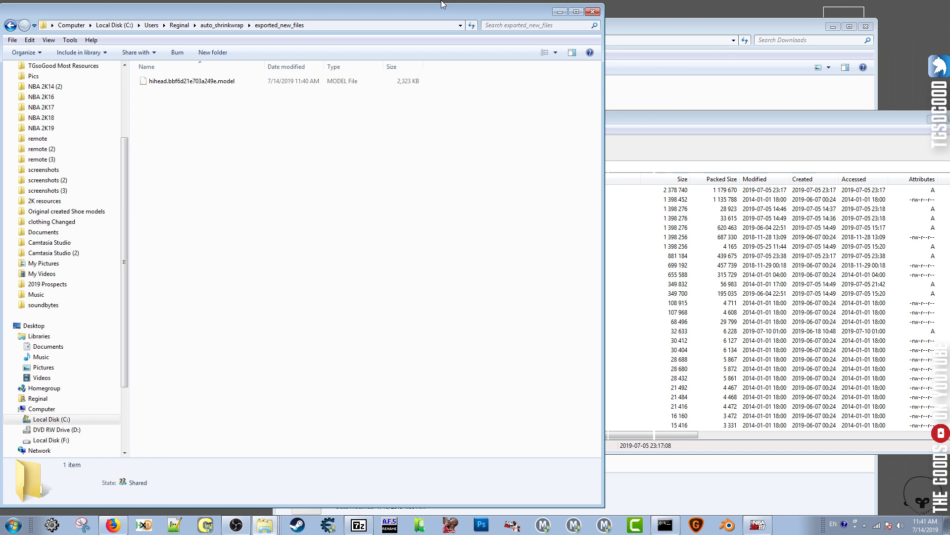
Copy the exported hihead.bbf6d21e703a249e.model into the png4409.iff archive, confirming the copy.
key("ctrl+a")
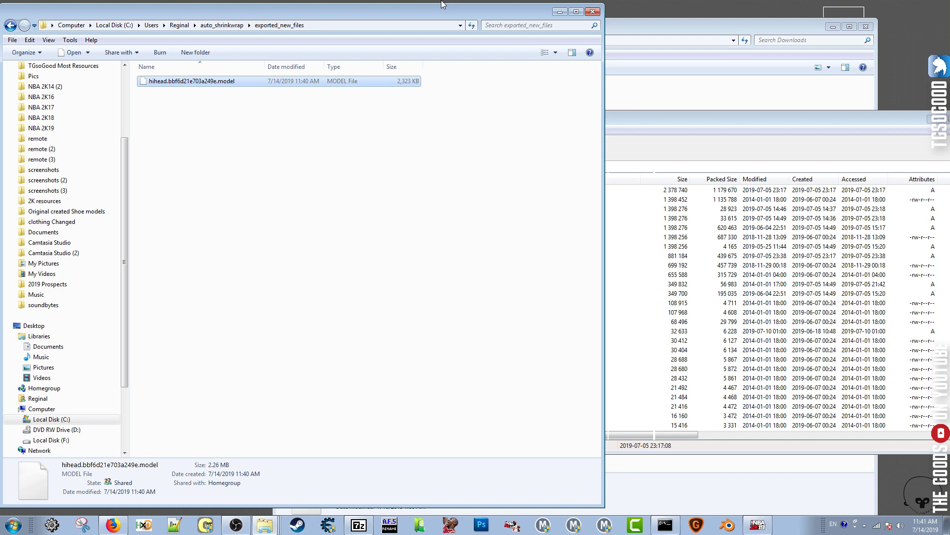
key("super")
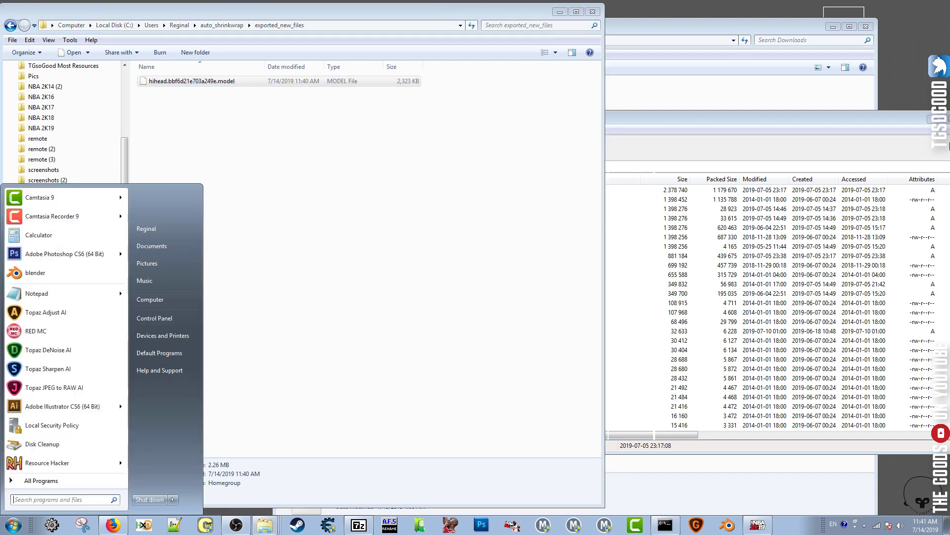
left_click(508, 345)
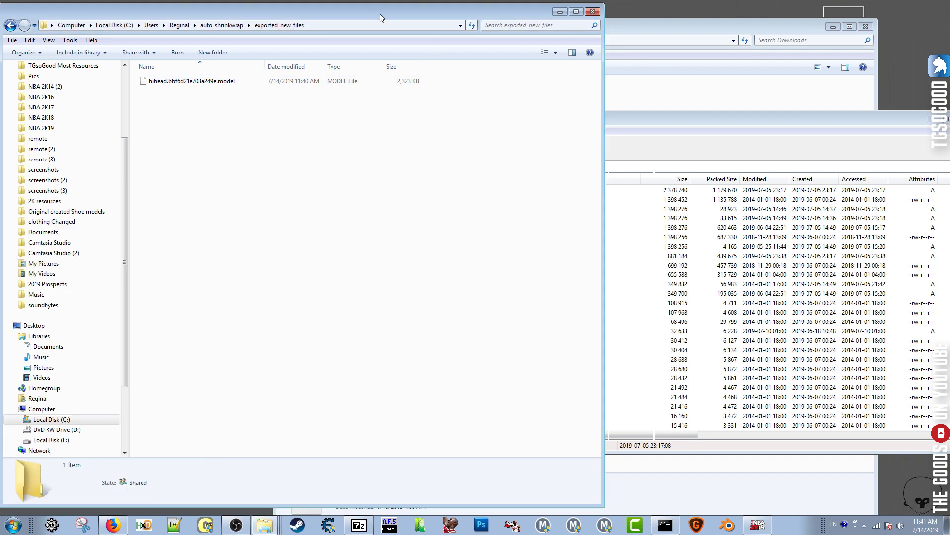
left_click(215, 83)
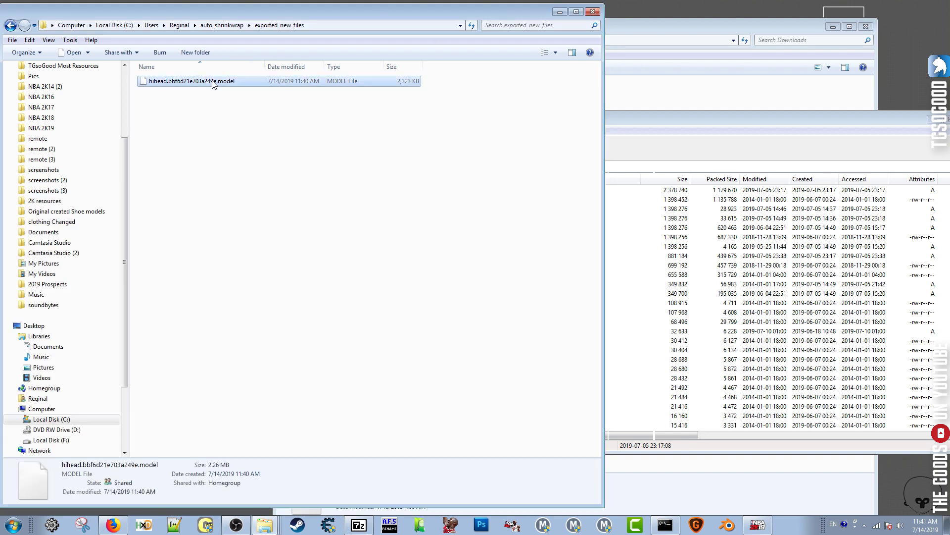
left_click_drag(485, 134, 657, 233)
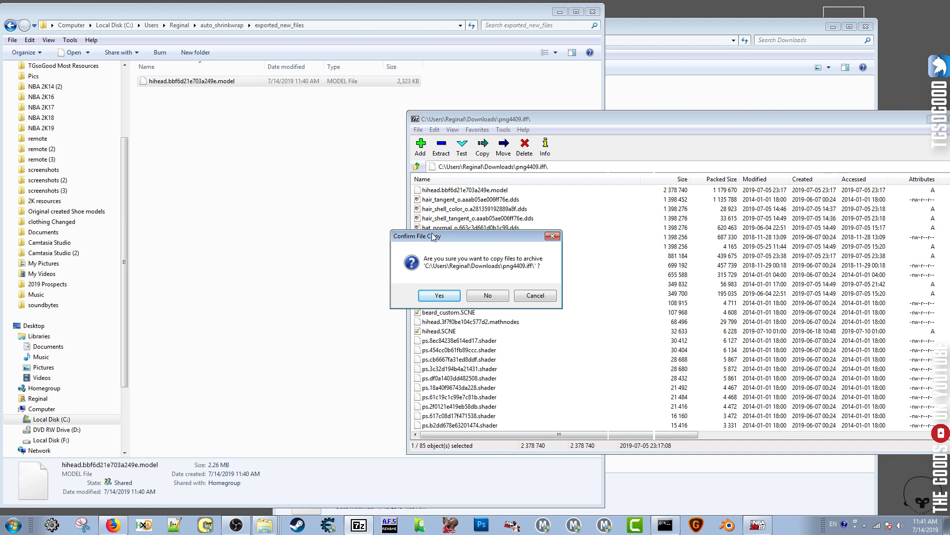
left_click(437, 297)
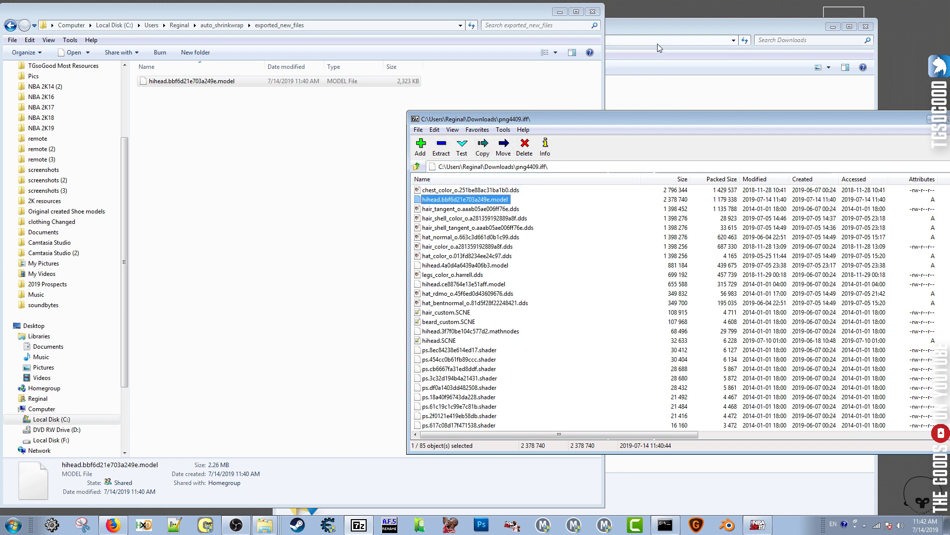
Copy png4409.iff from Downloads into the NBA 2K19 waigua folder and minimize that folder's window.
left_click(657, 31)
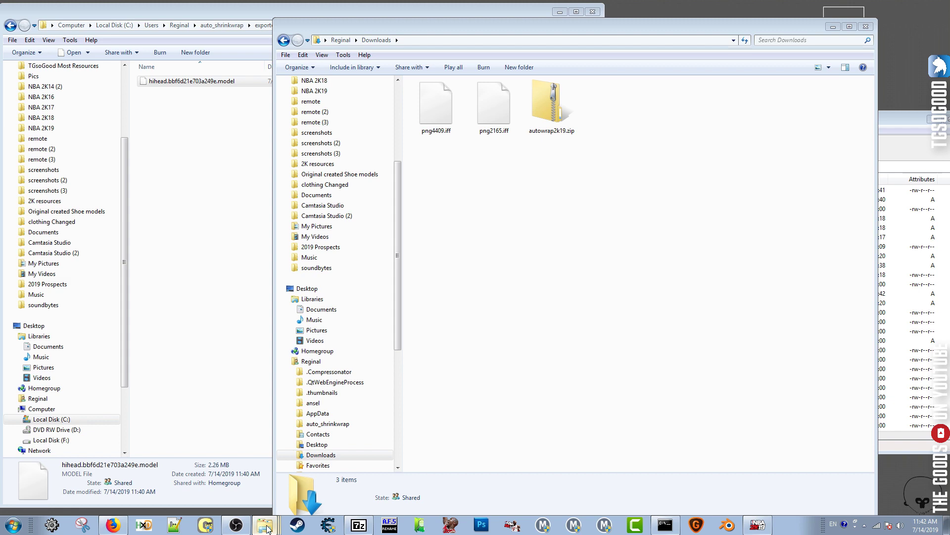
left_click(262, 502)
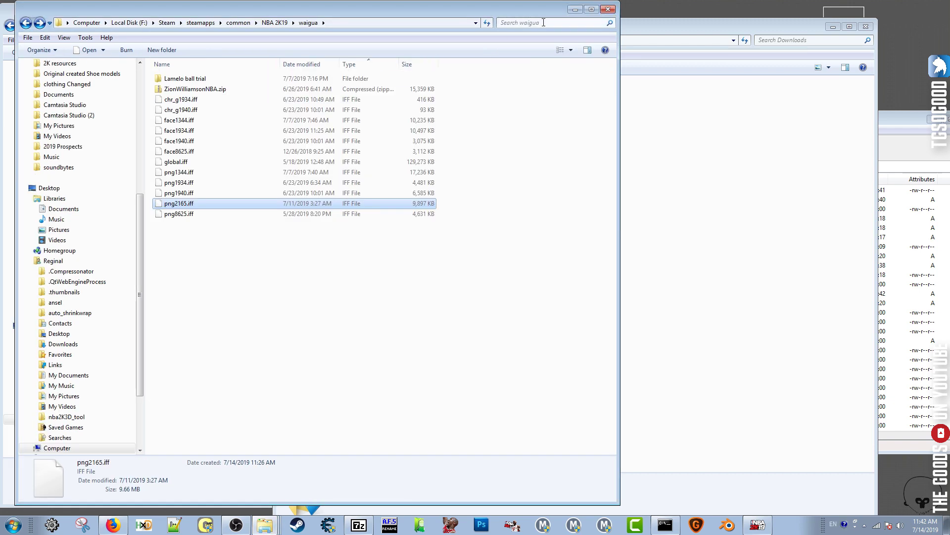
left_click(652, 126)
left_click(435, 95)
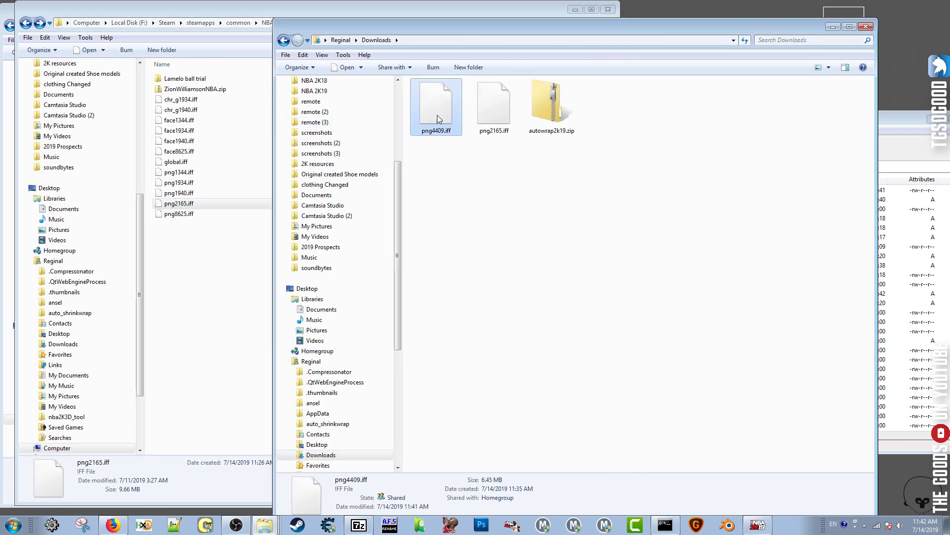
left_click(207, 298)
key("ctrl+v")
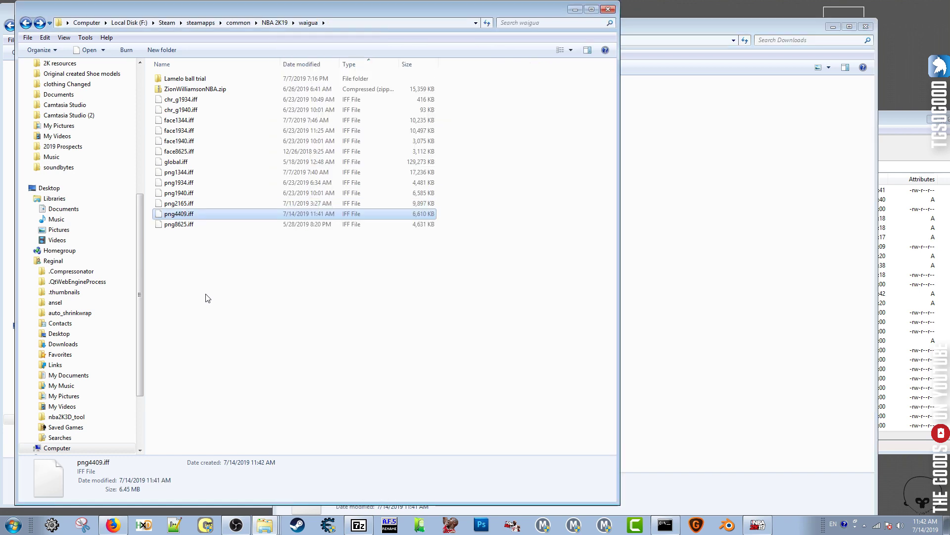
left_click(574, 9)
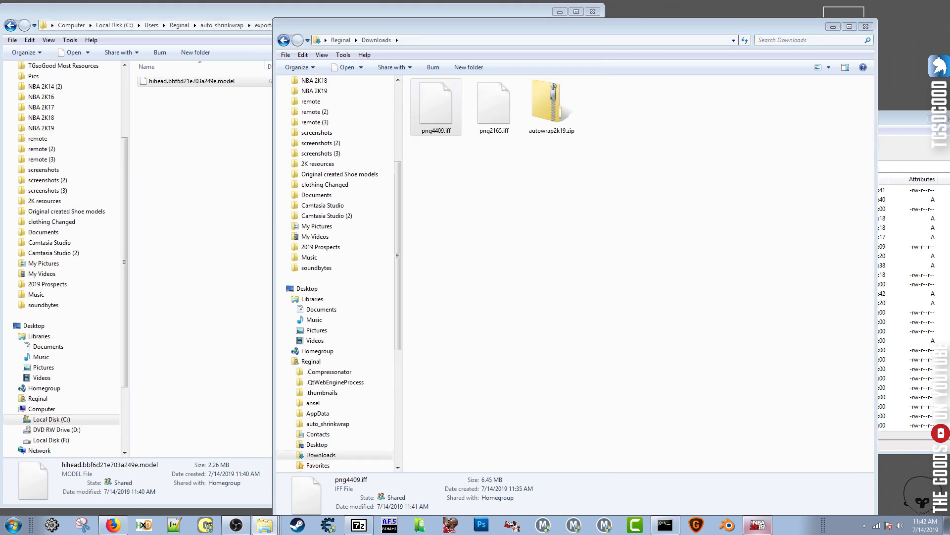
Switch to NBA 2K19, leave the current player editor, and reopen M. Harrell from the Los Angeles Clippers roster for editing.
left_click(757, 525)
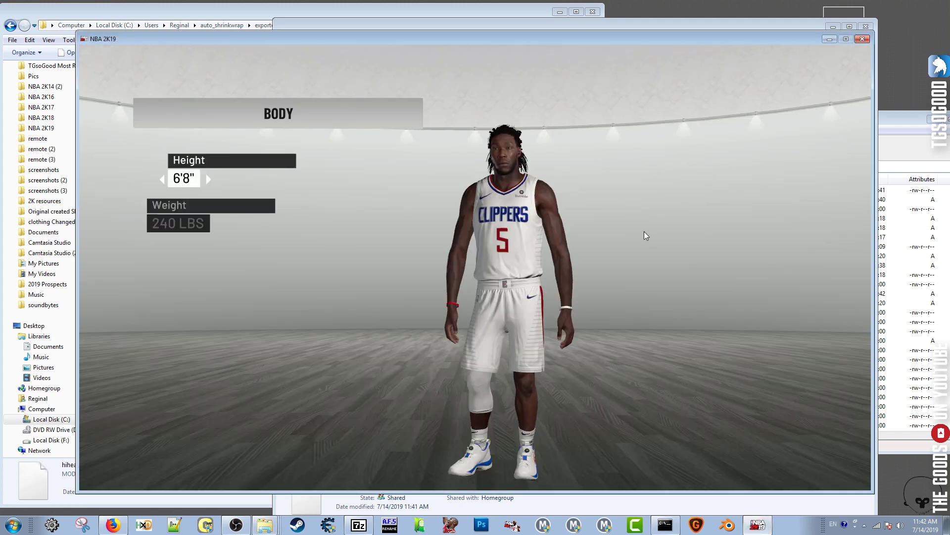
key("Escape")
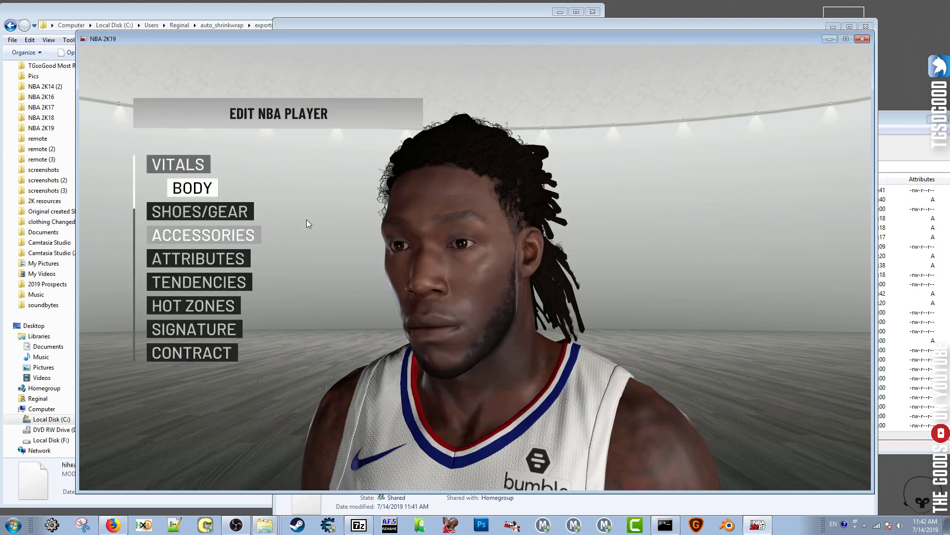
key("Escape")
key("Return")
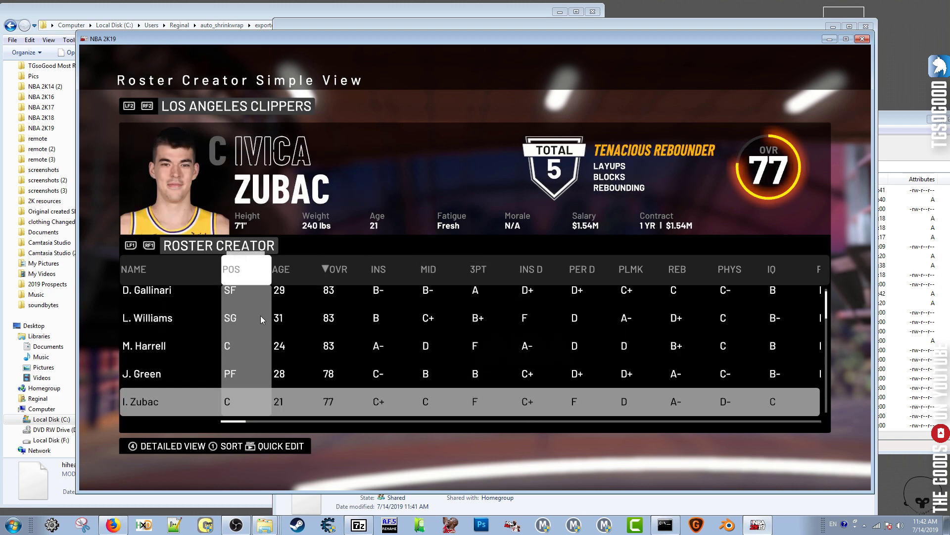
left_click(178, 346)
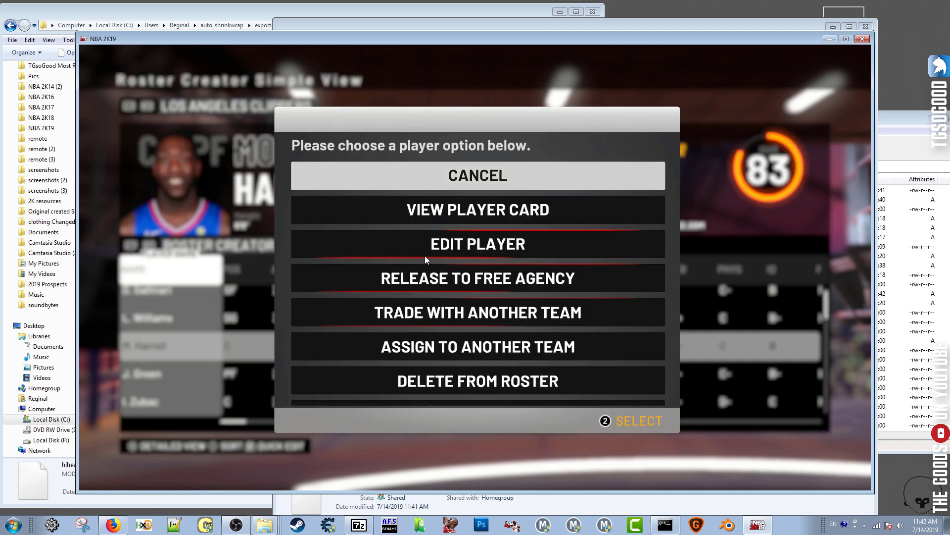
left_click(452, 234)
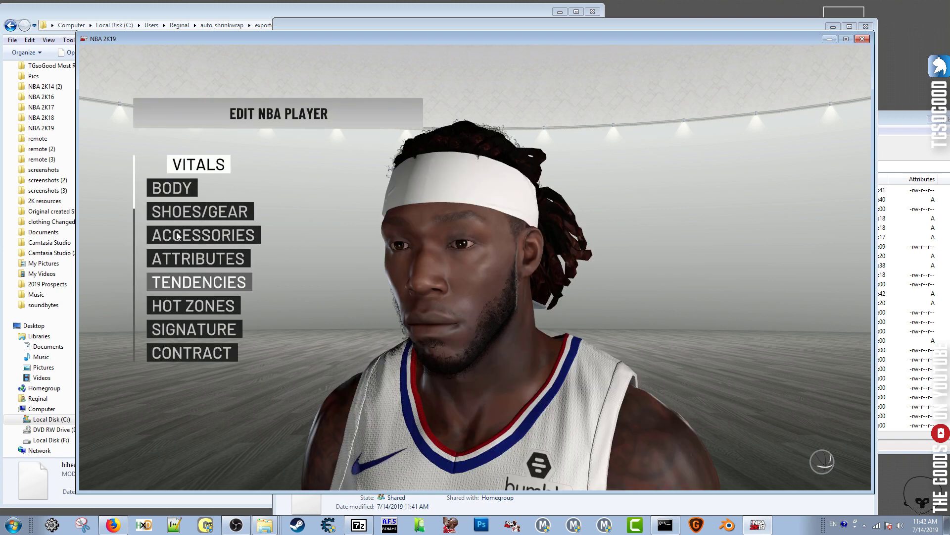
Open Harrell's Body screen and examine how the jersey fits the updated body model from several angles.
left_click_drag(458, 311, 666, 298)
left_click(171, 192)
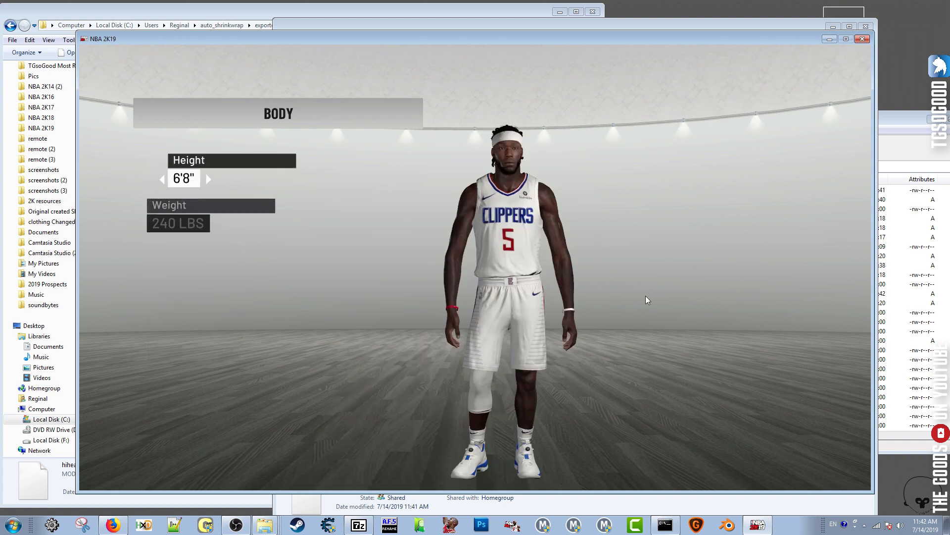
left_click_drag(658, 282, 636, 301)
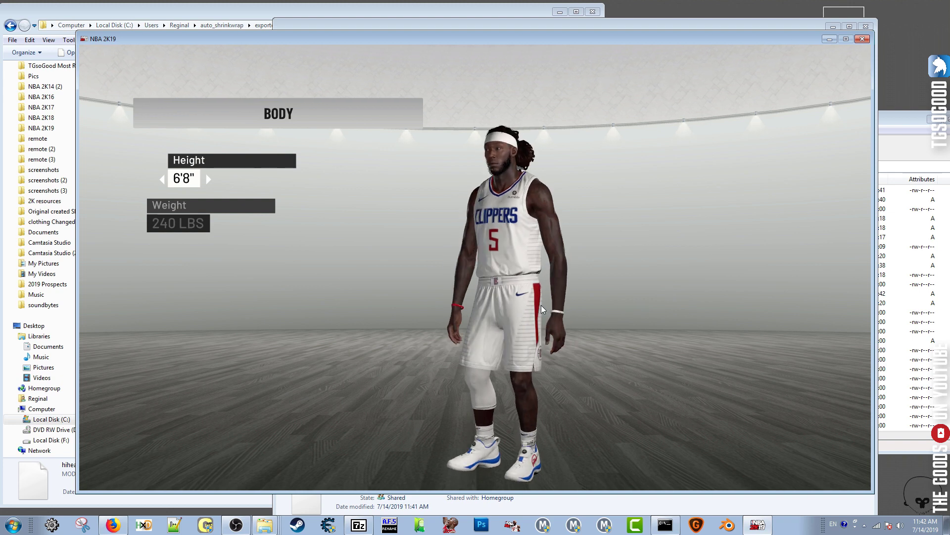
left_click_drag(541, 305, 770, 286)
left_click_drag(545, 286, 513, 278)
left_click_drag(584, 282, 498, 303)
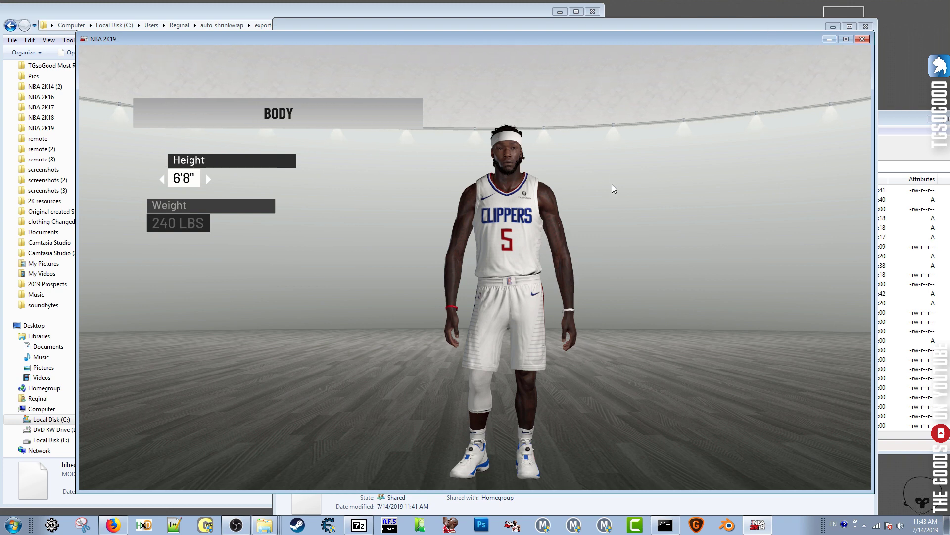
left_click_drag(586, 198, 679, 230)
left_click_drag(574, 218, 706, 277)
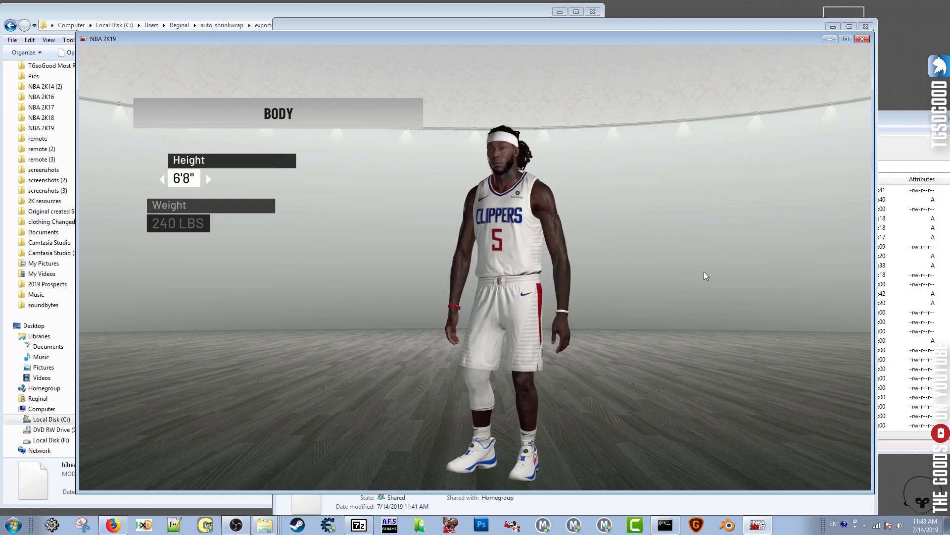
Minimize the game, delete hihead.bbf6d21e703a249e.model from exported_new_files, and return to the auto_shrinkwrap folder.
left_click(836, 42)
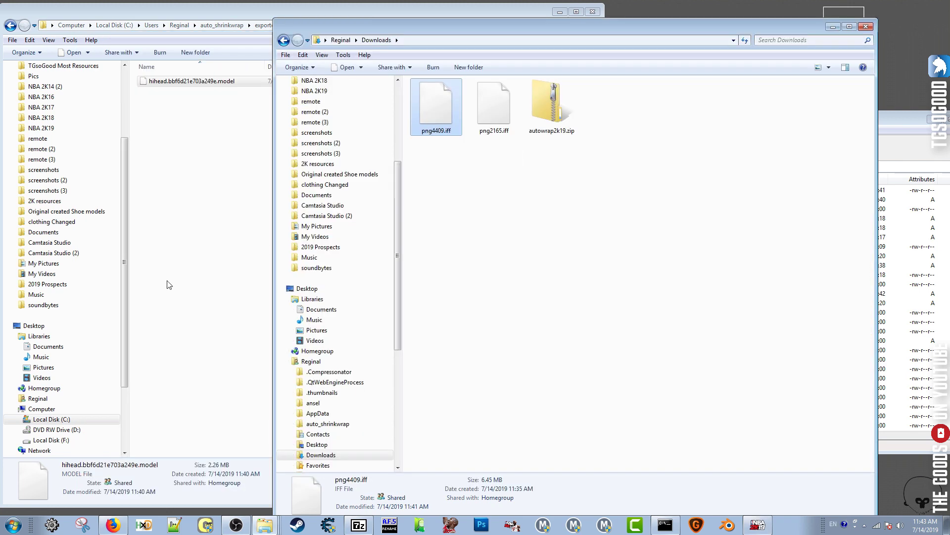
left_click(245, 16)
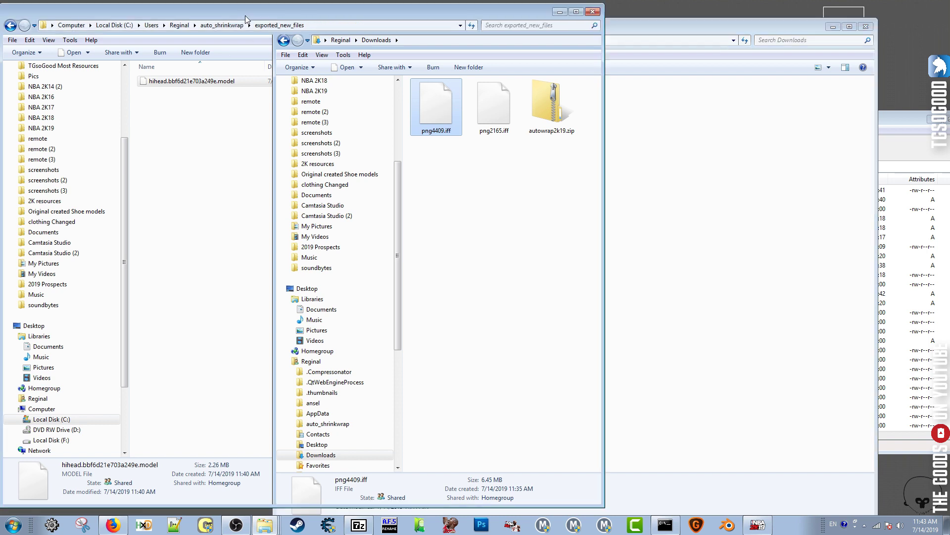
right_click(236, 87)
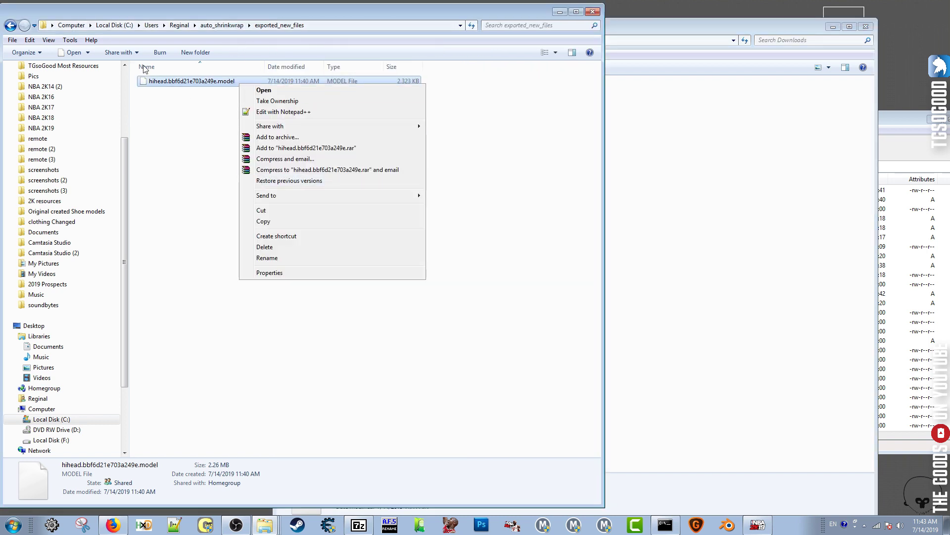
left_click(216, 25)
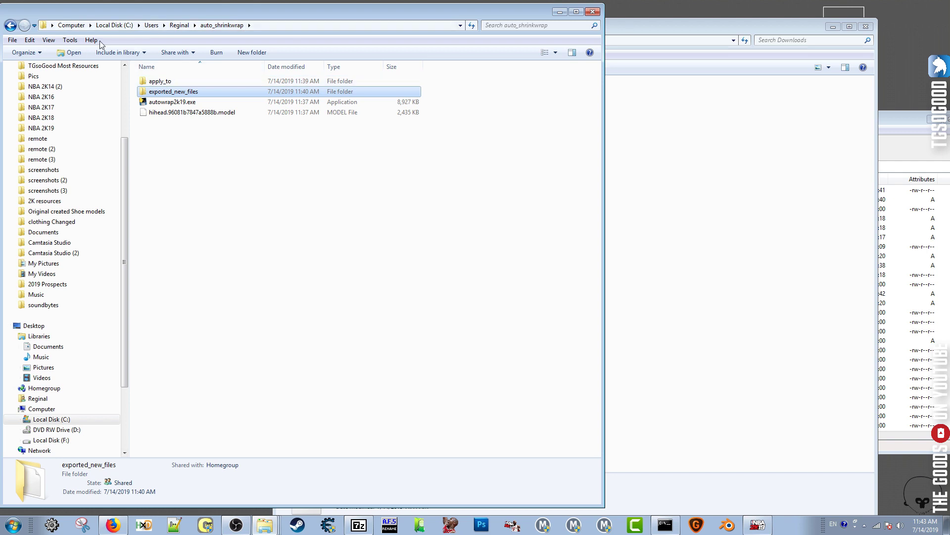
double_click(172, 92)
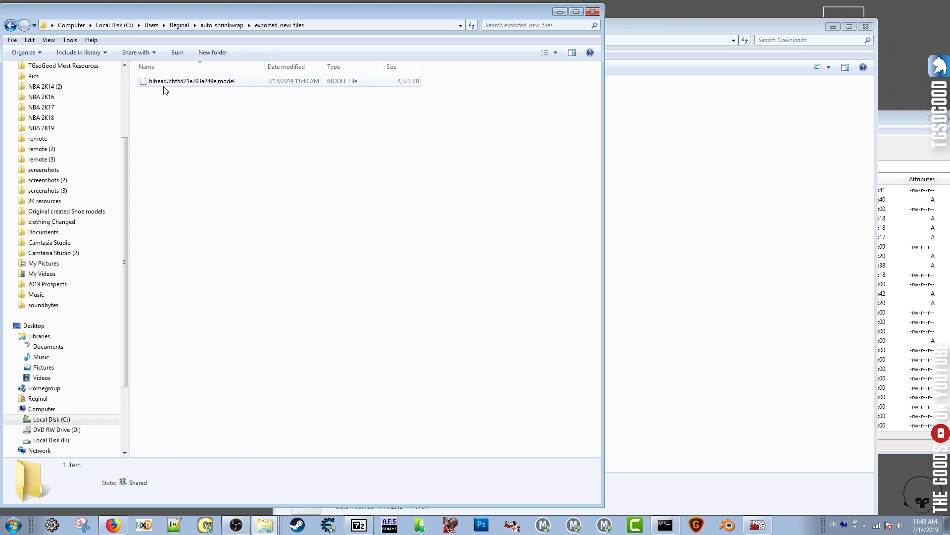
right_click(177, 84)
left_click(209, 249)
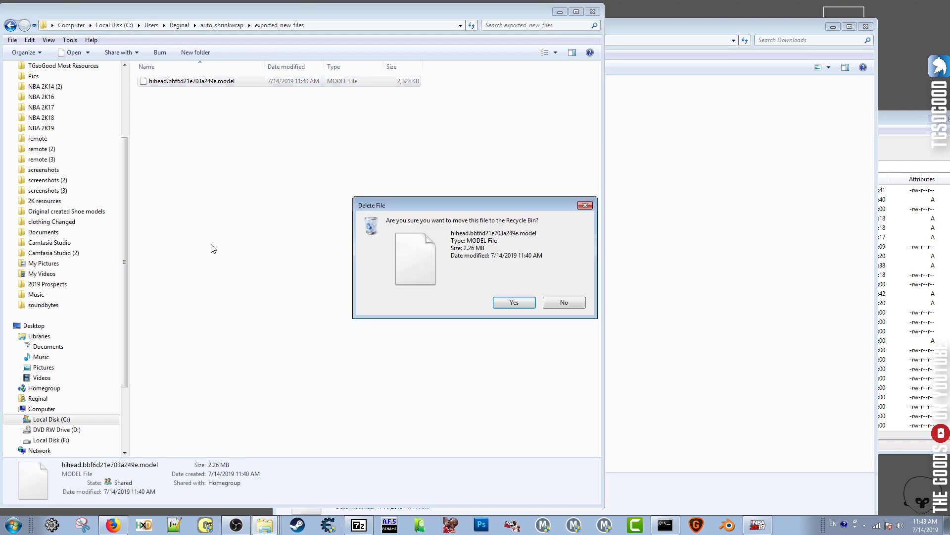
left_click(510, 302)
left_click(231, 29)
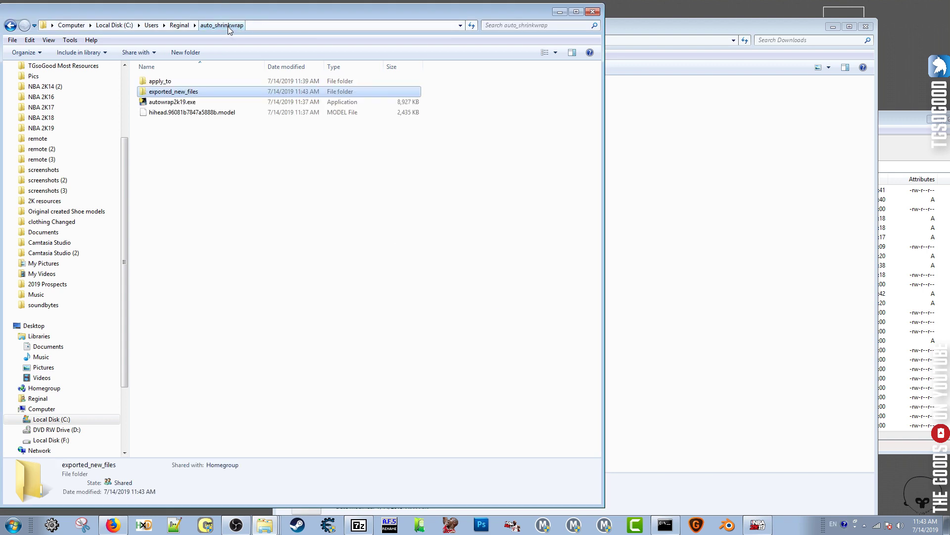
Delete hihead.96081b7847a5888b.model from the auto_shrinkwrap folder.
left_click(180, 113)
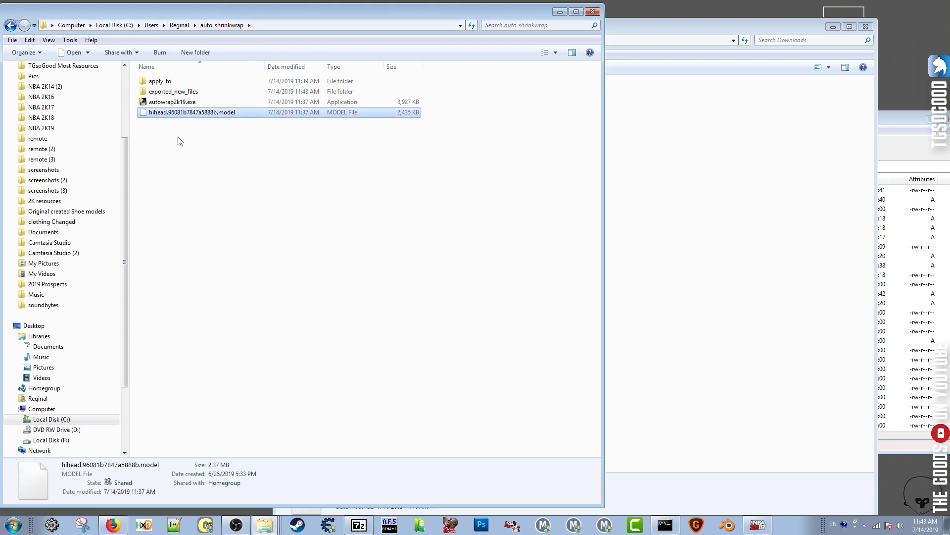
right_click(229, 117)
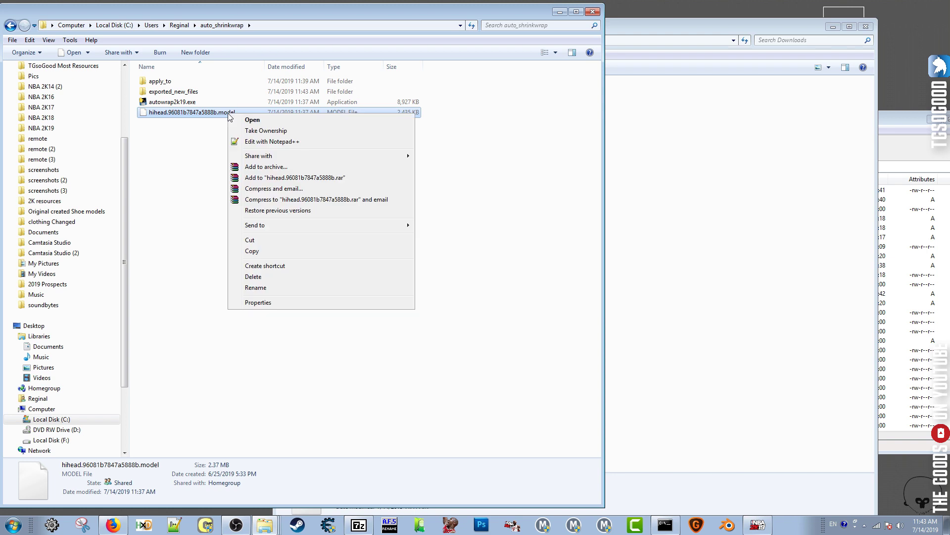
left_click(259, 277)
left_click(519, 303)
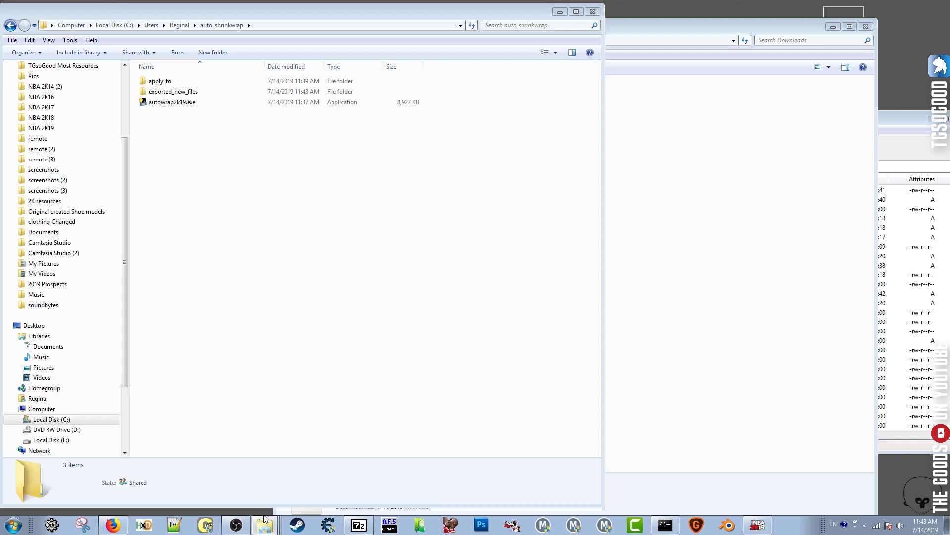
Minimize the Downloads folder window, switch to 7-Zip, and open the png2165.iff archive from Downloads.
key("alt+Tab")
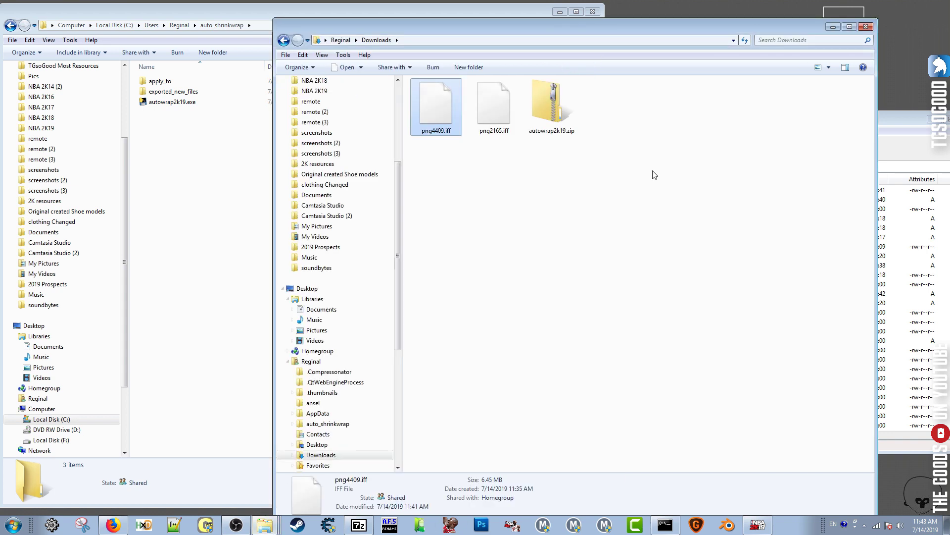
left_click(832, 27)
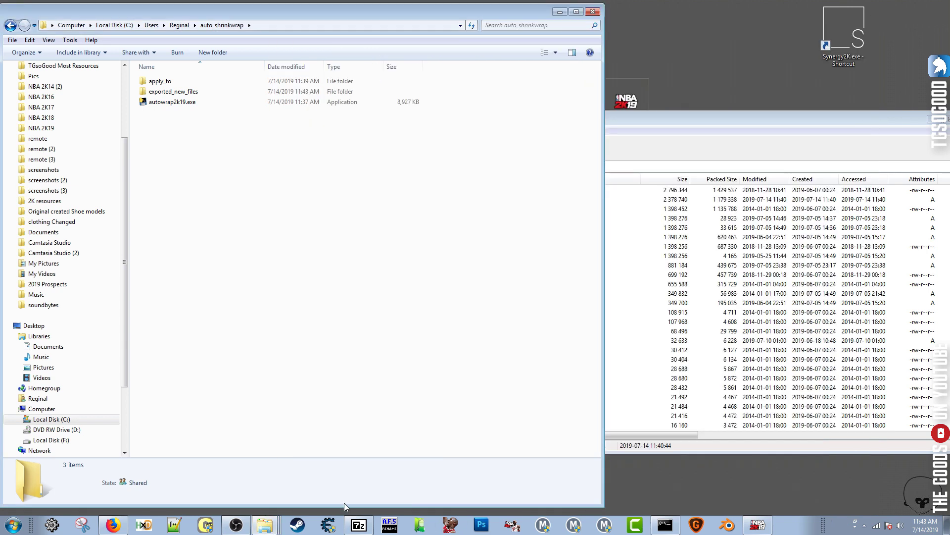
left_click(359, 525)
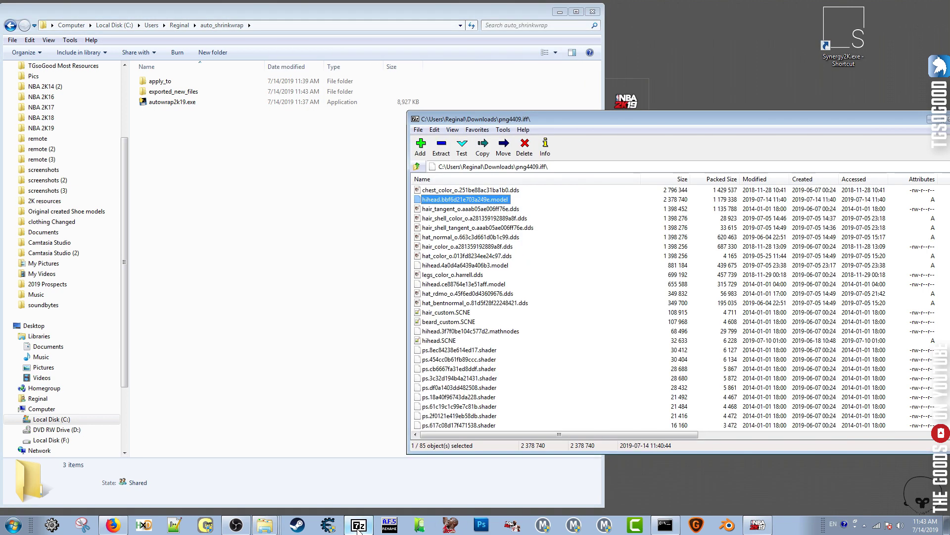
left_click(417, 167)
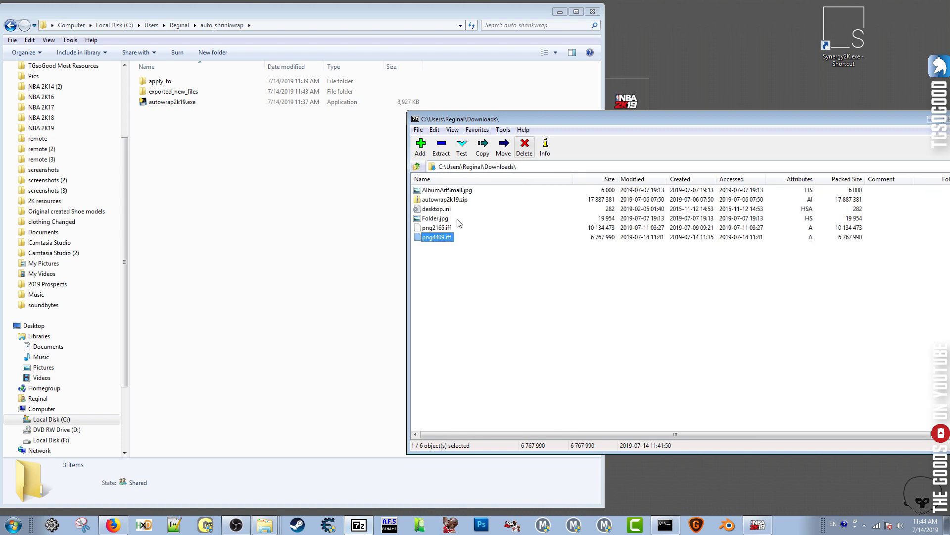
left_click(437, 229)
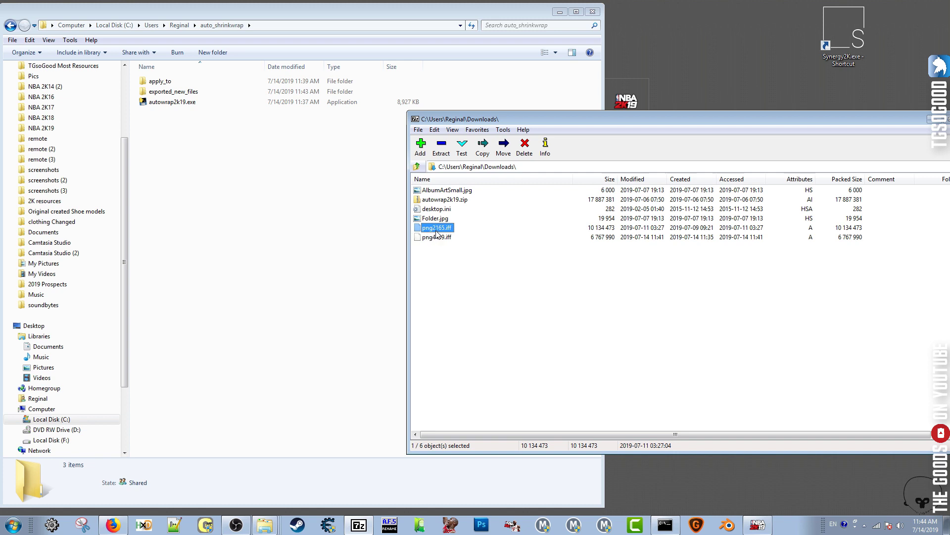
double_click(438, 228)
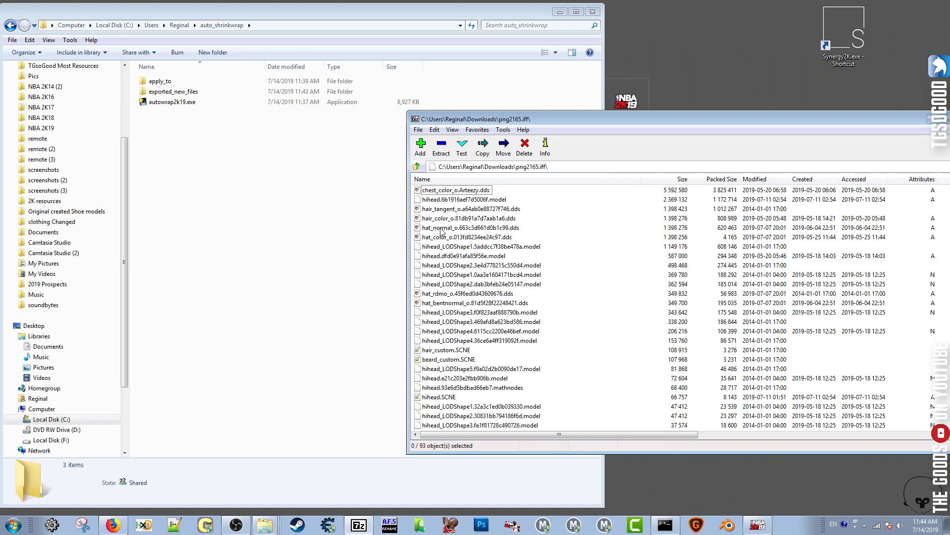
Copy hihead.6b1916aef7d5006f.model from the png2165.iff archive into the auto_shrinkwrap folder.
left_click(649, 180)
left_click(650, 180)
left_click(424, 200)
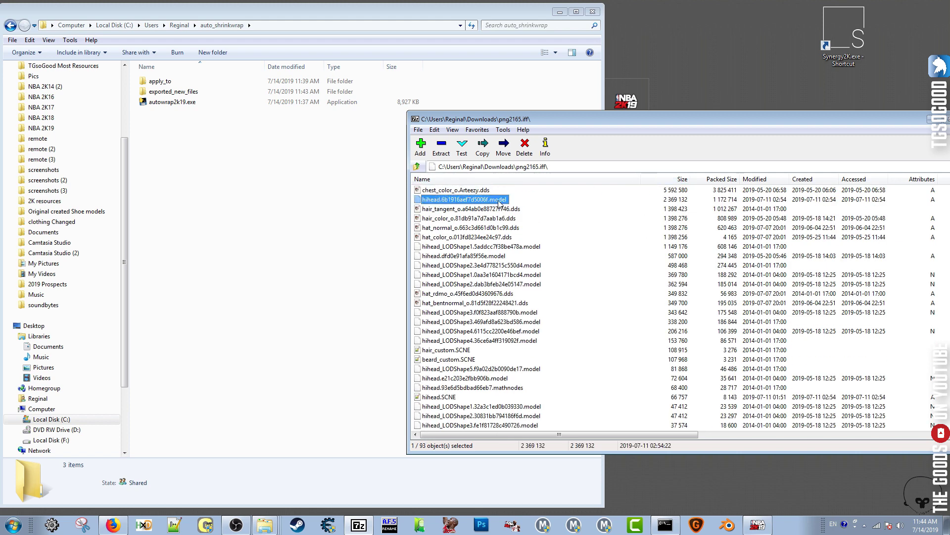
left_click_drag(506, 204, 193, 171)
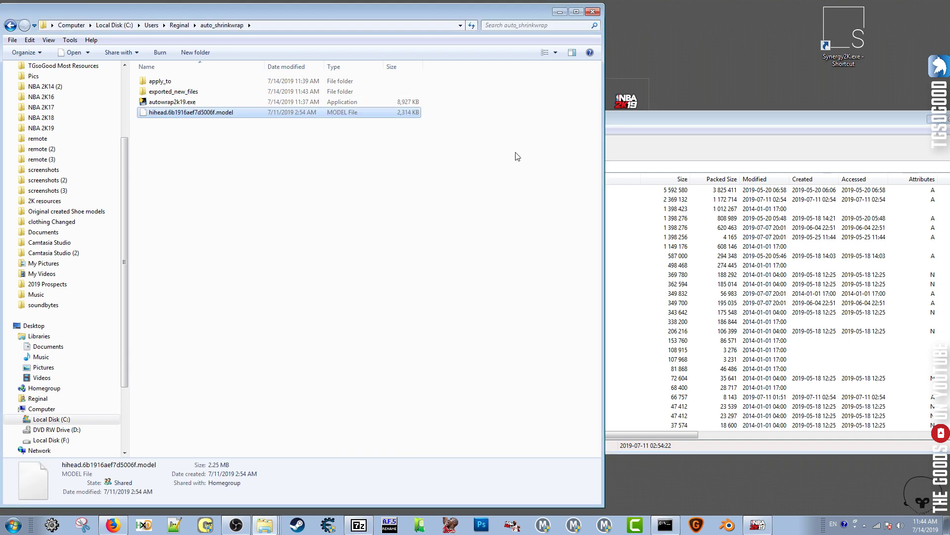
Preview chest_color_o.Arteezy.dds from the png2165.iff archive, close the viewer, and return to the auto_shrinkwrap folder.
left_click(673, 155)
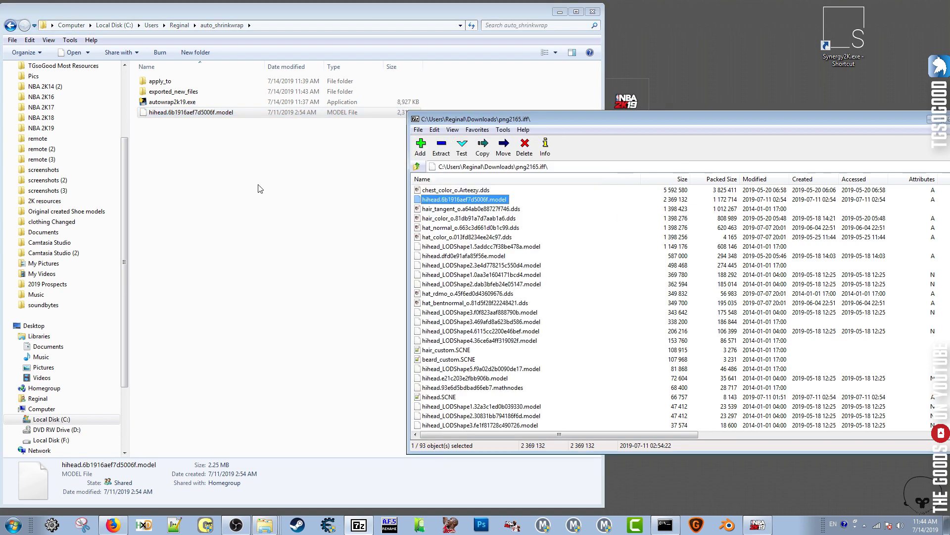
left_click(258, 185)
left_click(197, 119)
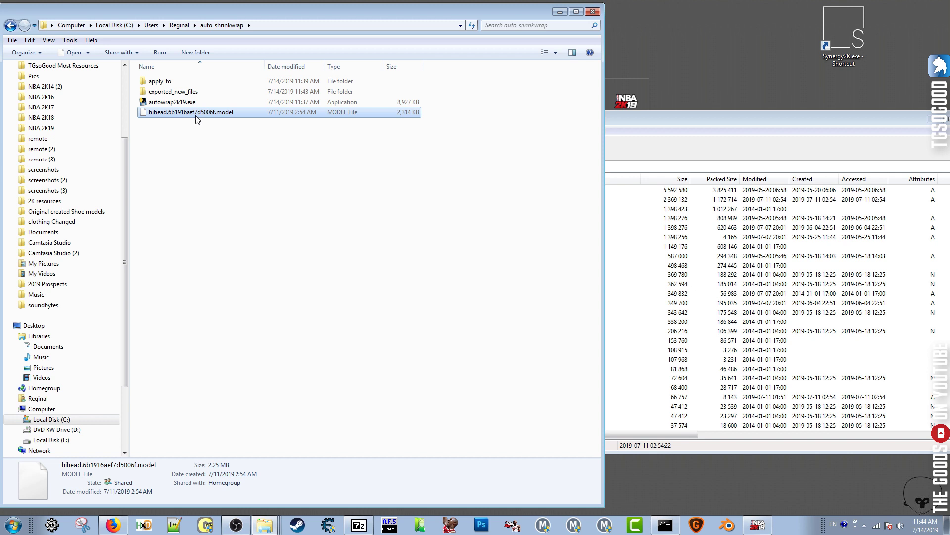
left_click(671, 159)
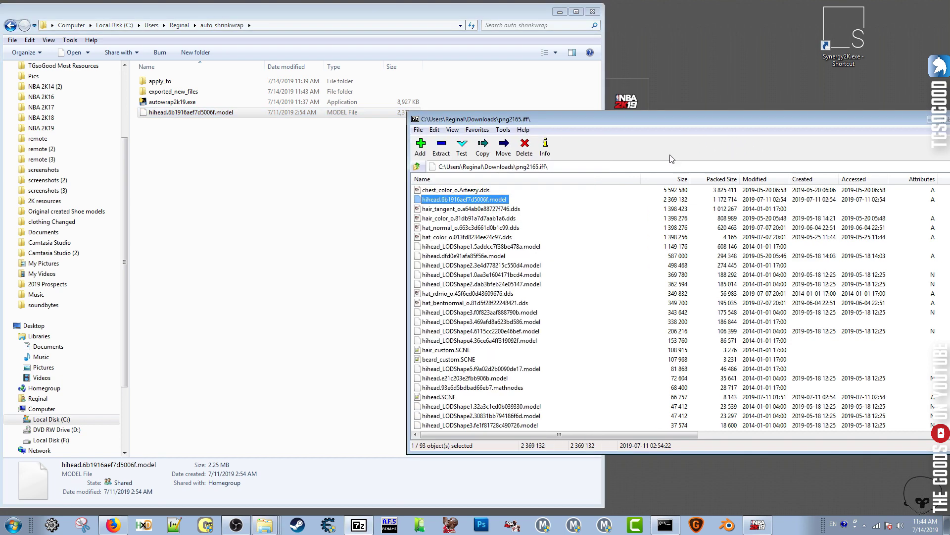
double_click(455, 190)
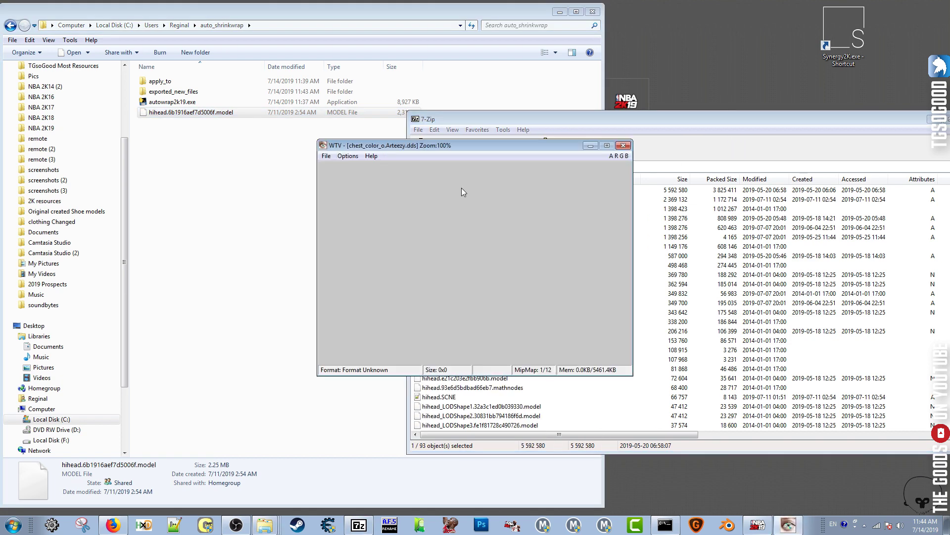
left_click(317, 155)
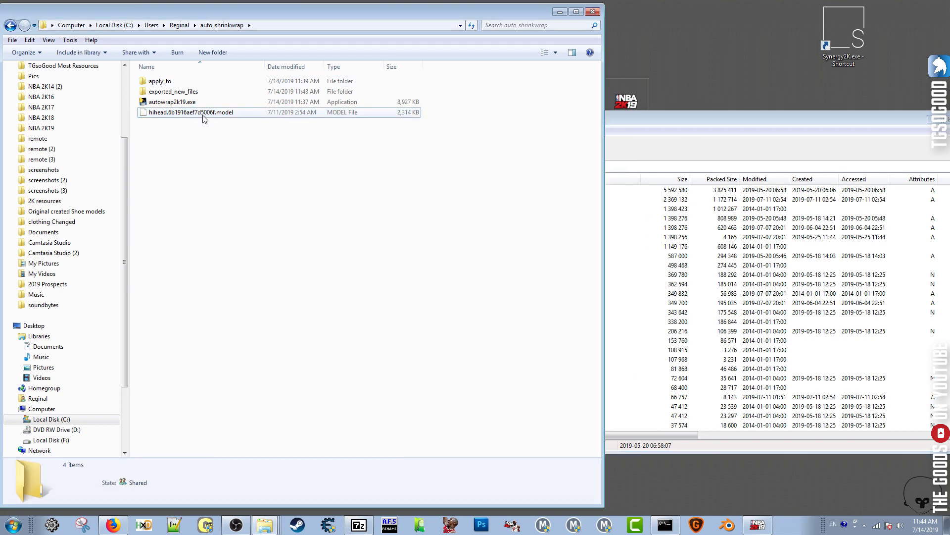
left_click(680, 166)
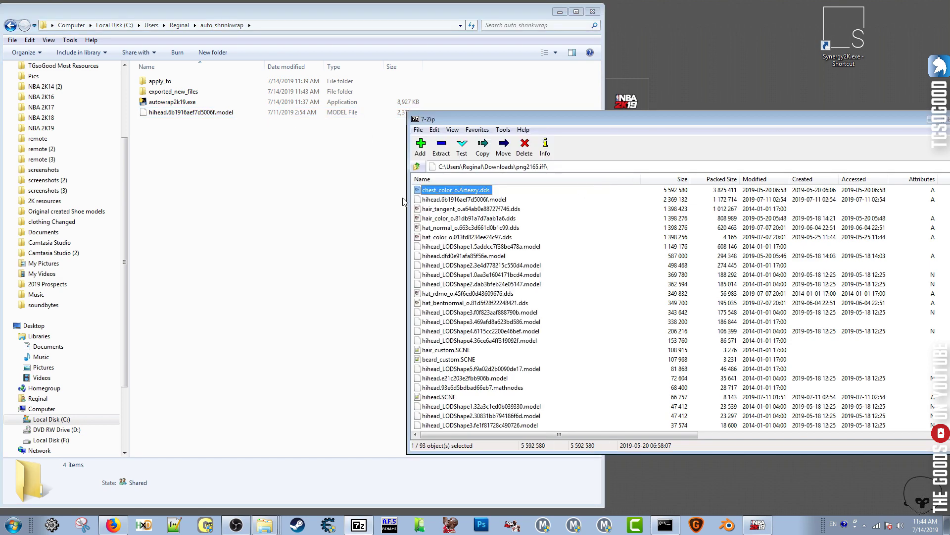
left_click(212, 154)
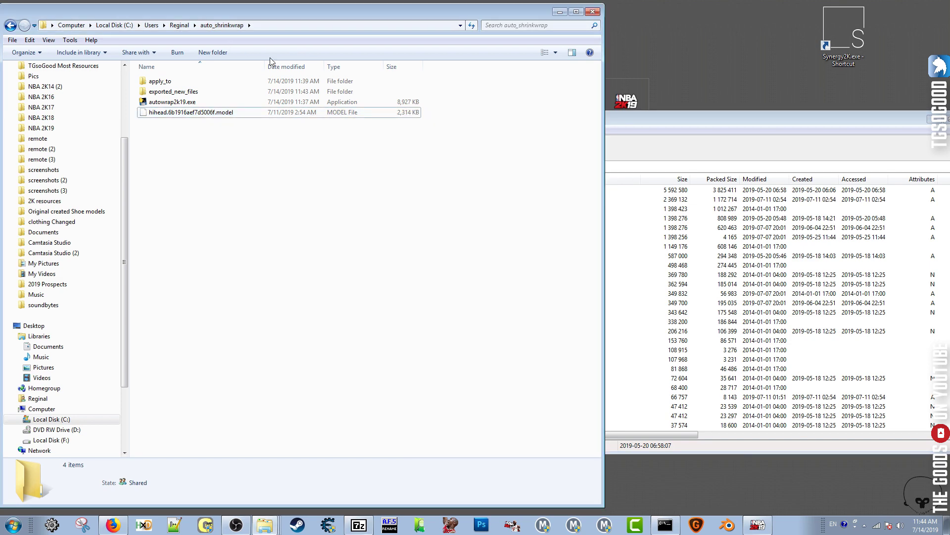
Check the contents of the apply_to and exported_new_files folders and return to auto_shrinkwrap.
double_click(163, 83)
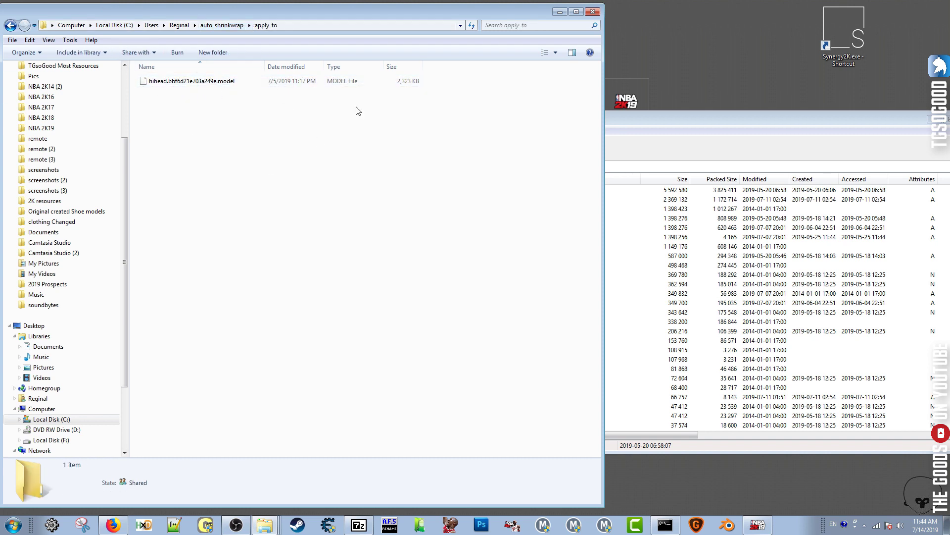
left_click(230, 26)
left_click(179, 93)
double_click(179, 94)
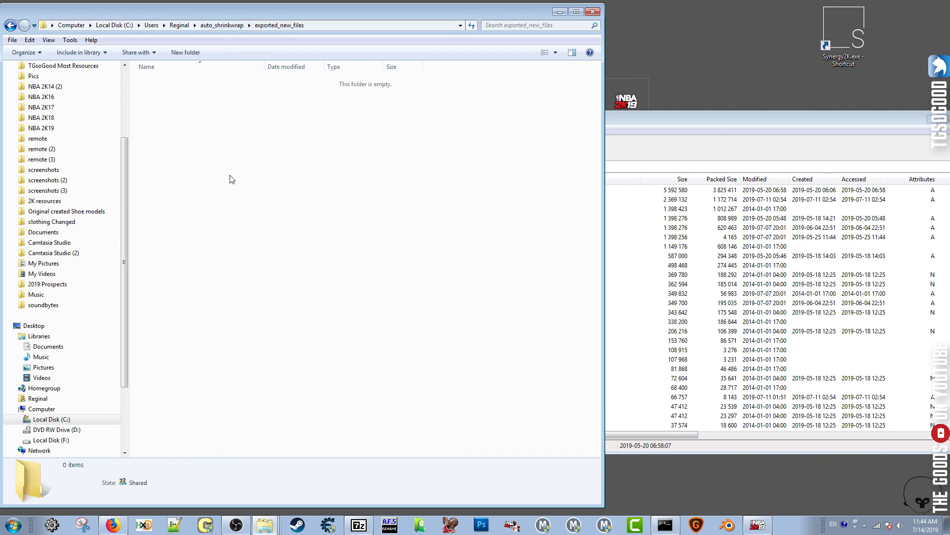
left_click(223, 26)
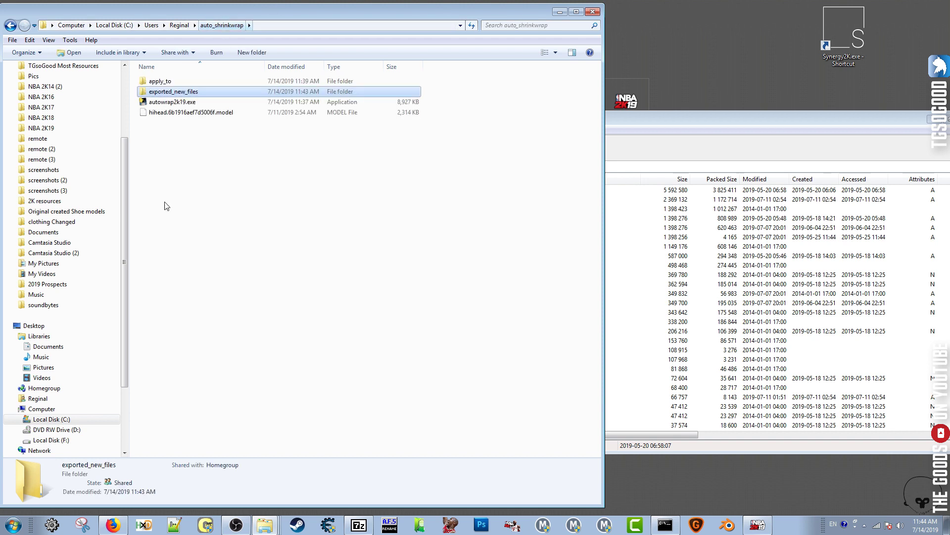
Run autowrap2k19.exe, apply the auto-shrinkwrap with the new source model, and exit the tool.
double_click(180, 104)
left_click(501, 272)
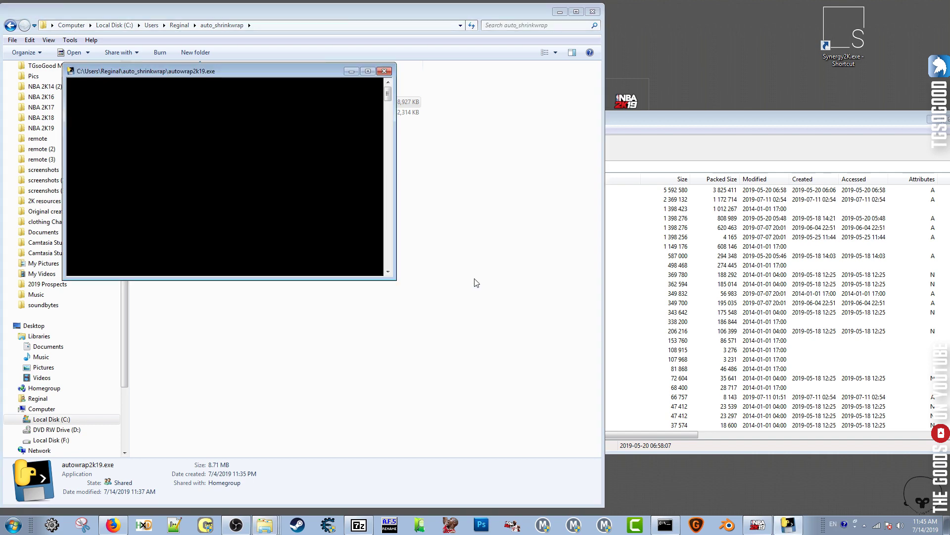
left_click(574, 275)
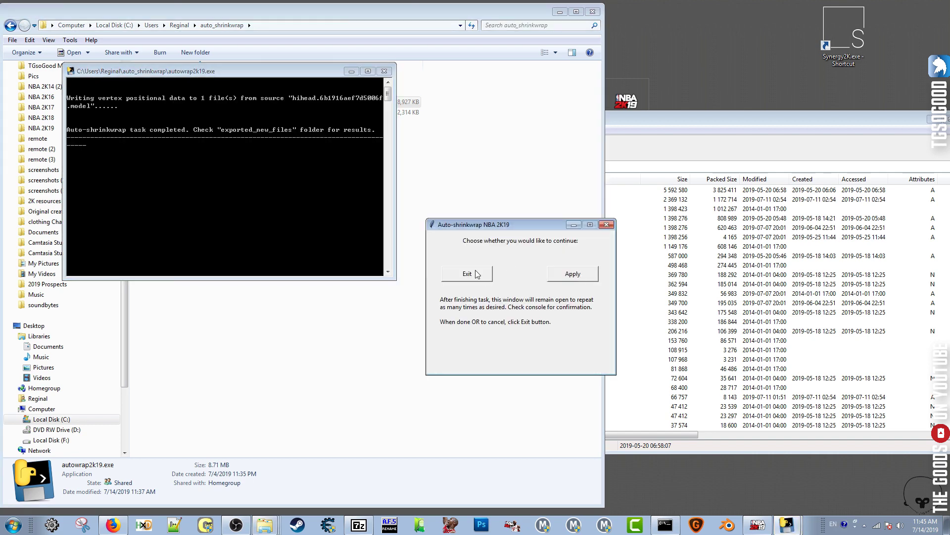
left_click(475, 274)
Copy hihead.bbf6d21e703a249e.model from exported_new_files into the png4409.iff archive in Downloads, confirming the file copy.
left_click(180, 93)
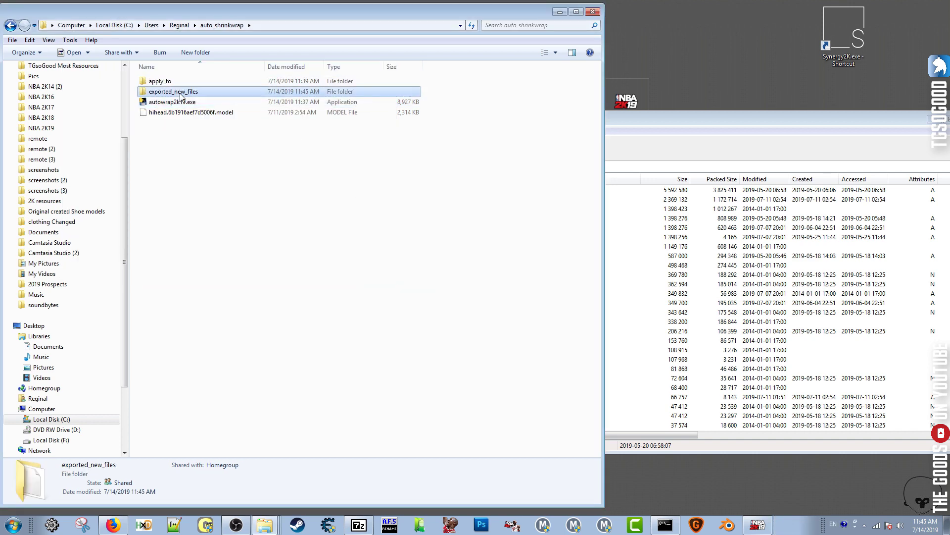
double_click(181, 93)
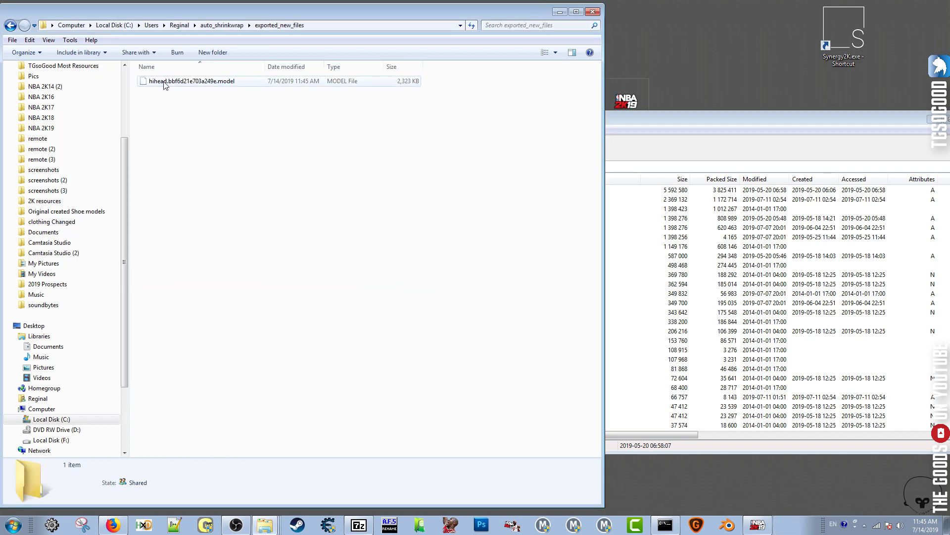
left_click(666, 134)
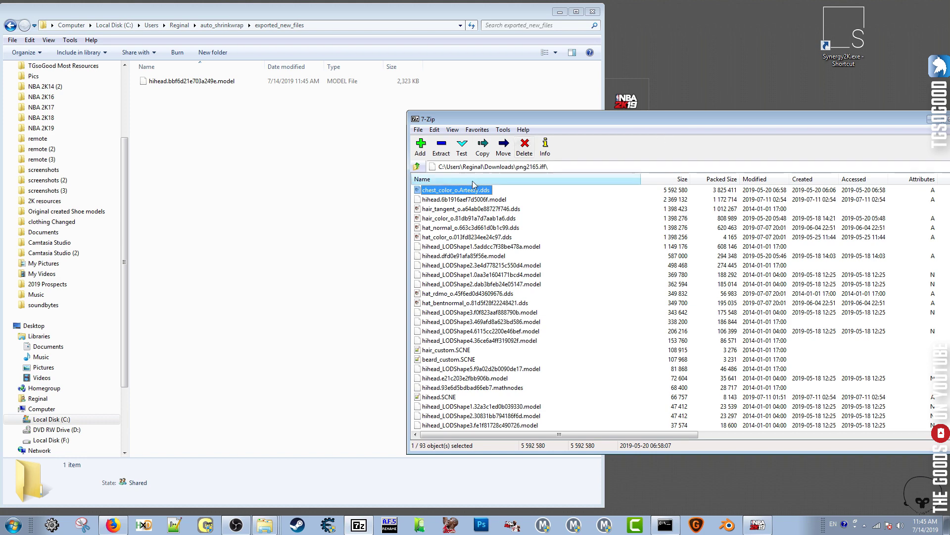
left_click(418, 167)
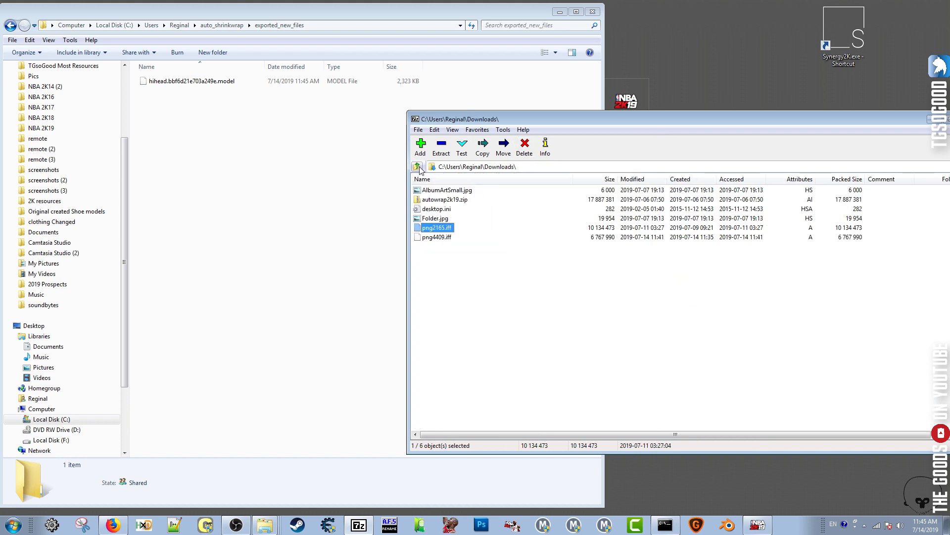
double_click(434, 239)
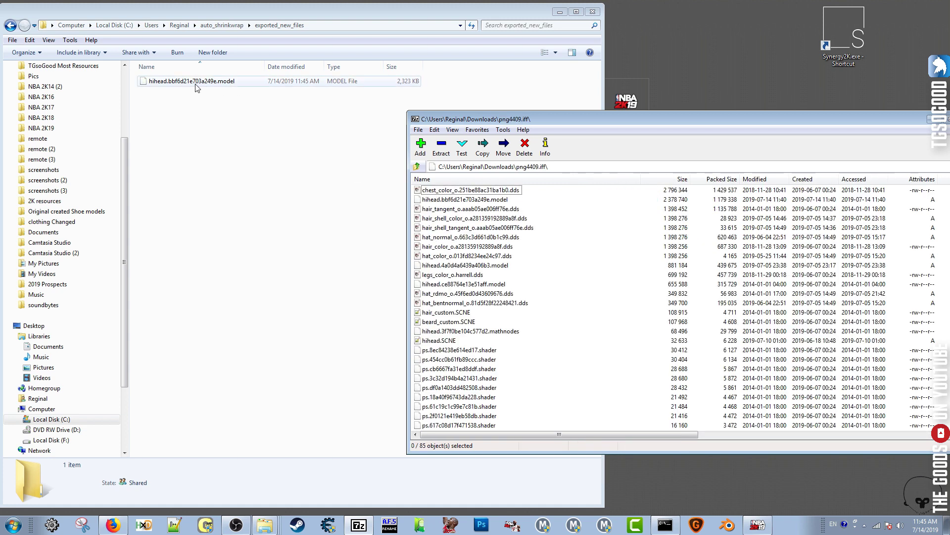
left_click(169, 85)
left_click_drag(322, 120, 564, 302)
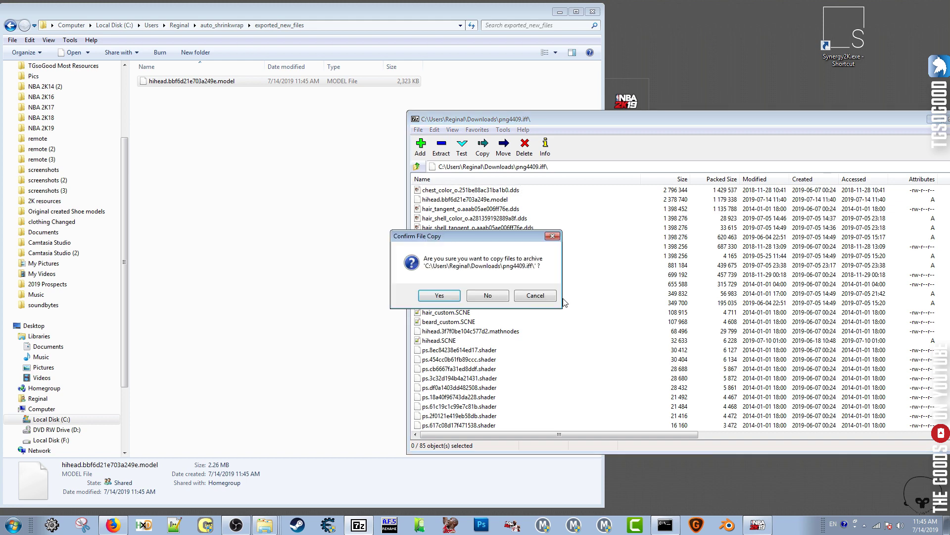
left_click(428, 295)
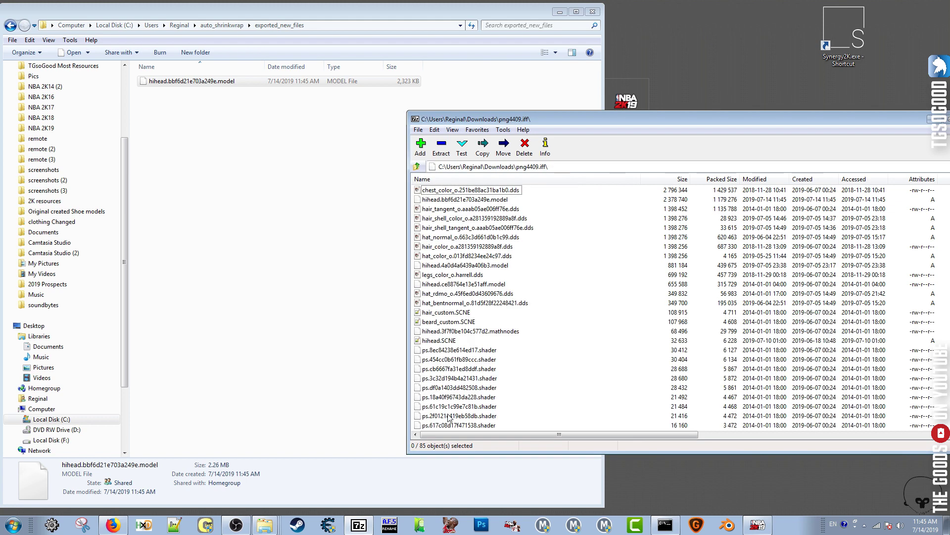
Switch to NBA 2K19, leave the player editor removing the changes, and reopen M. Harrell from the Los Angeles Clippers roster for editing.
left_click(758, 524)
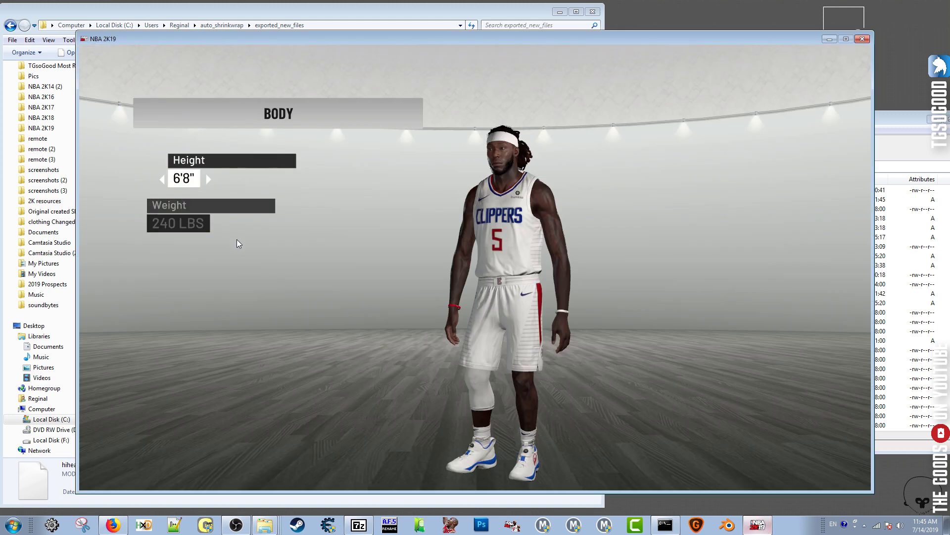
left_click(162, 179)
key("Escape")
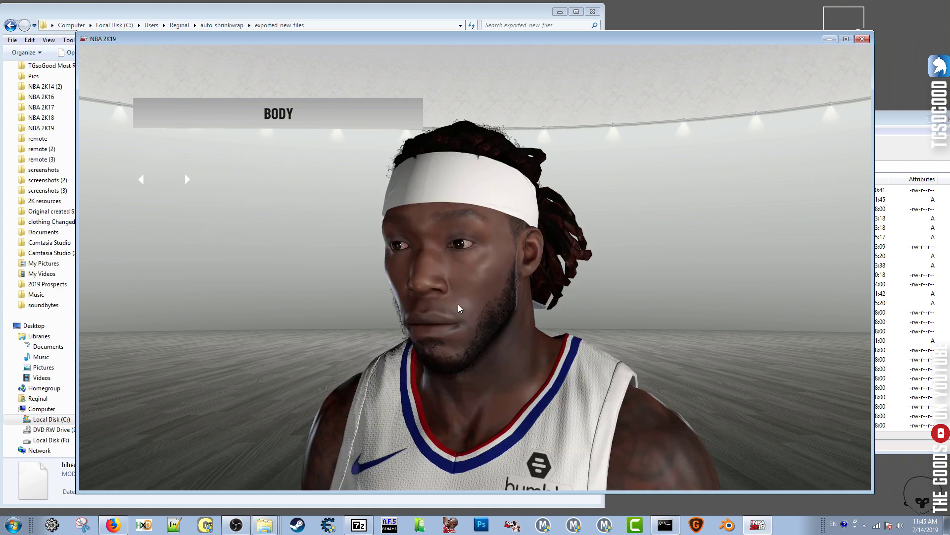
key("Escape")
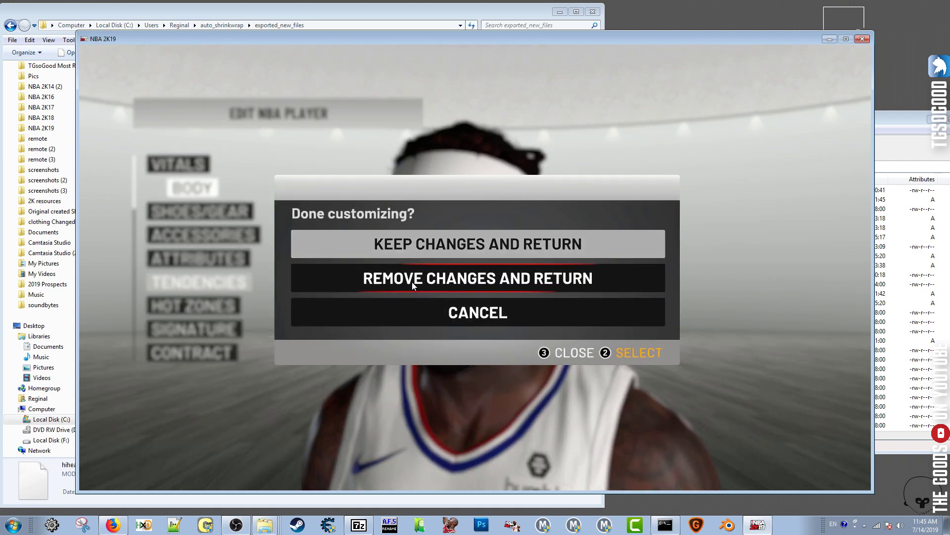
left_click(412, 282)
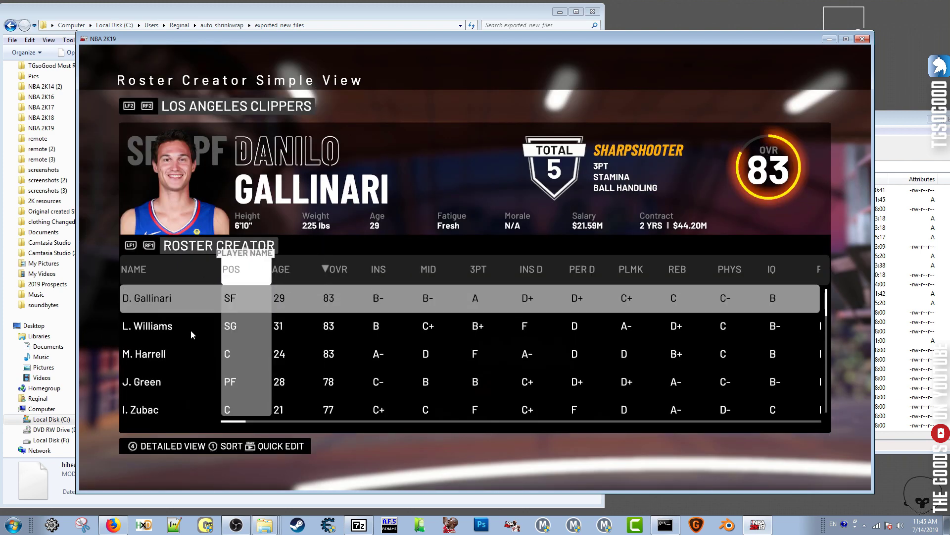
left_click(150, 328)
left_click(414, 244)
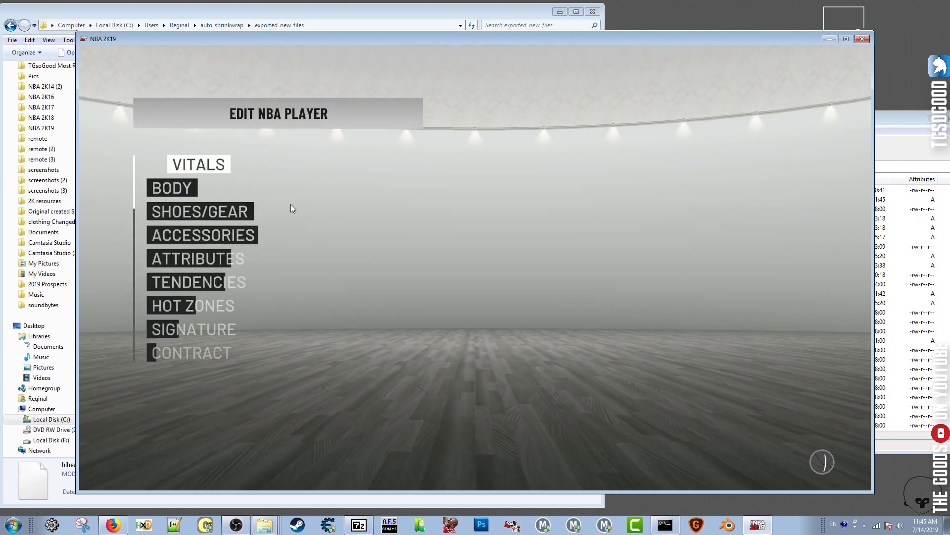
Leave the player editor removing the changes and scroll back to the start of the Los Angeles Clippers roster.
key("Escape")
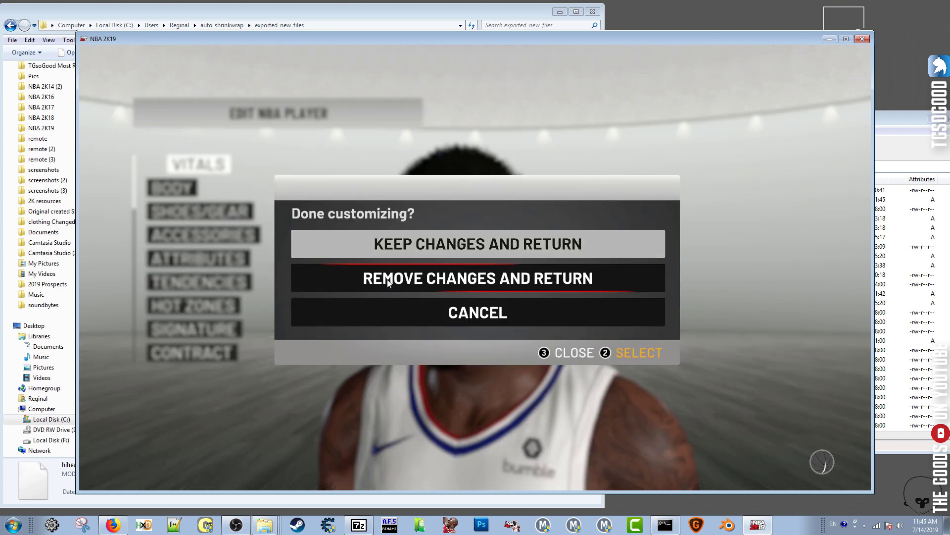
left_click(388, 277)
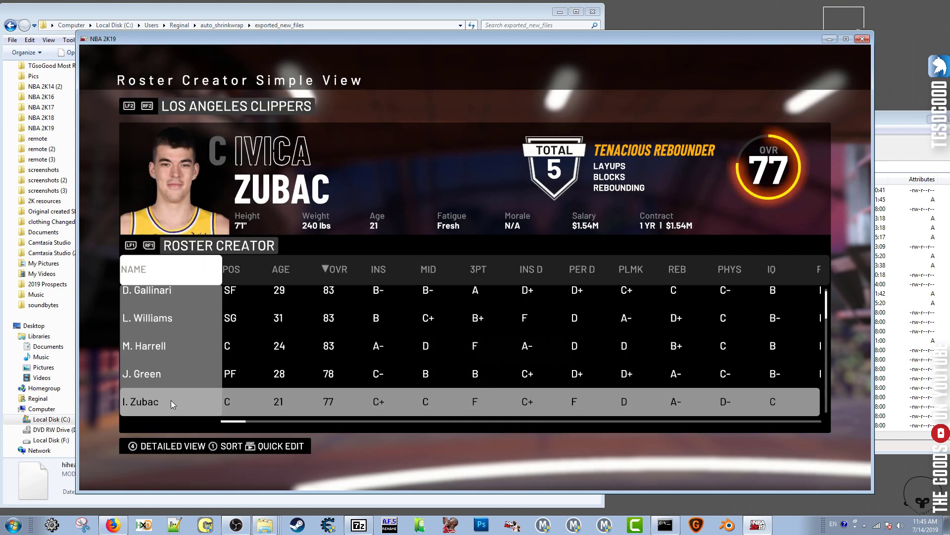
key("Down")
key("Down")
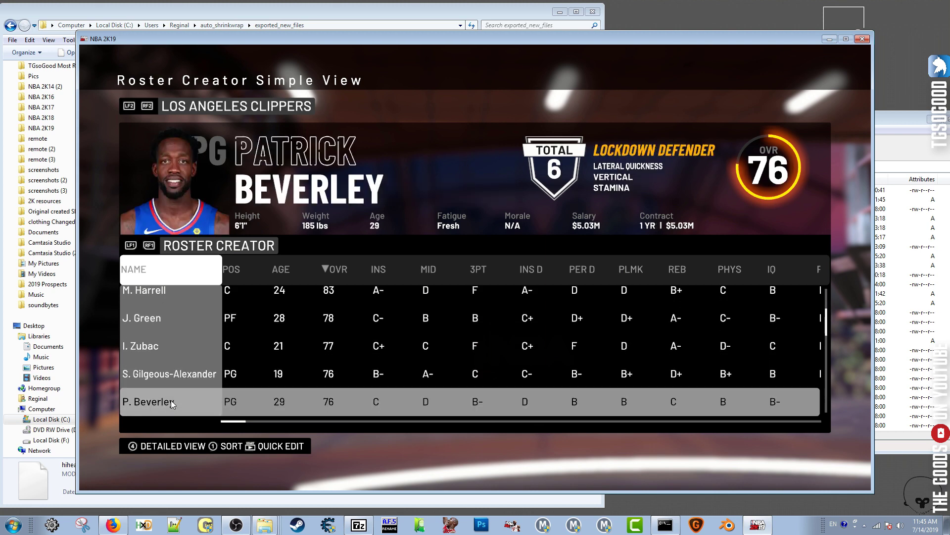
key("Up")
key("Up")
key("Up")
key("Up")
key("Up")
key("Up")
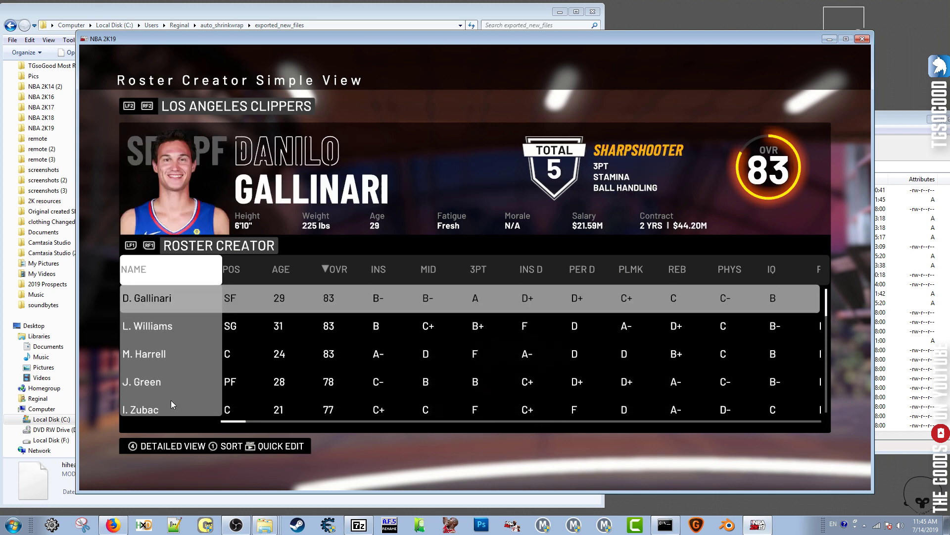
Select M. Harrell in the Clippers roster and open him in the player editor.
key("Down")
key("Down")
key("Down")
key("Down")
key("Up")
key("Up")
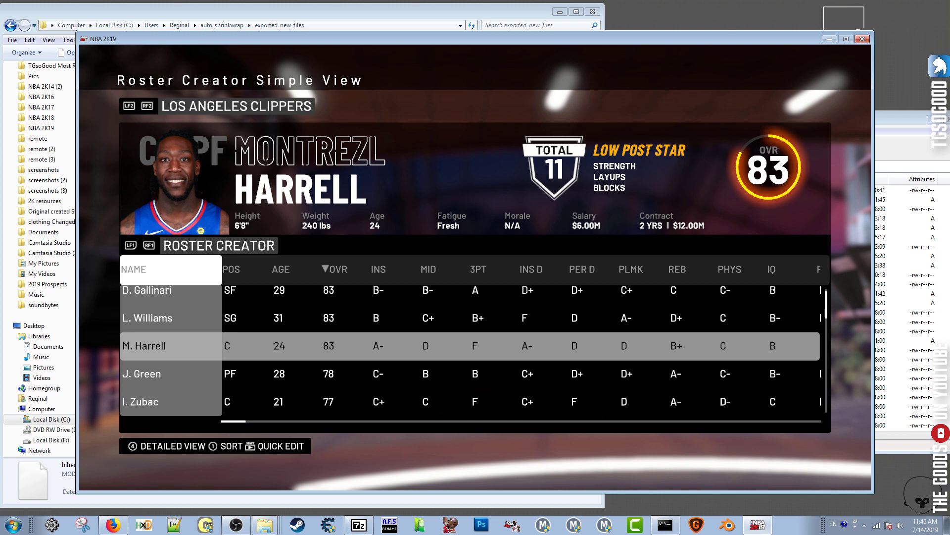
key("Return")
key("Down")
key("Down")
key("Return")
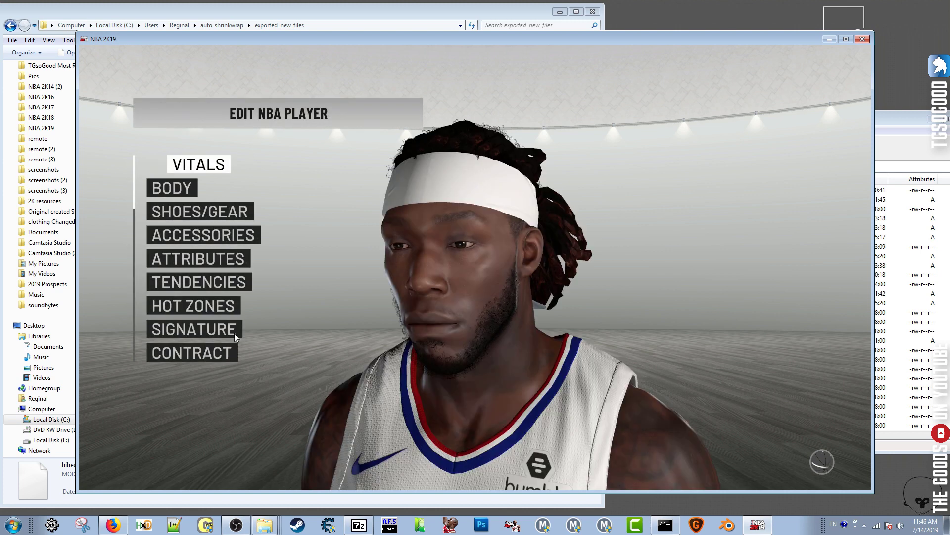
View Harrell's full body in the Body section, rotate the model to inspect the shape, and return to the editor's main list.
left_click(179, 186)
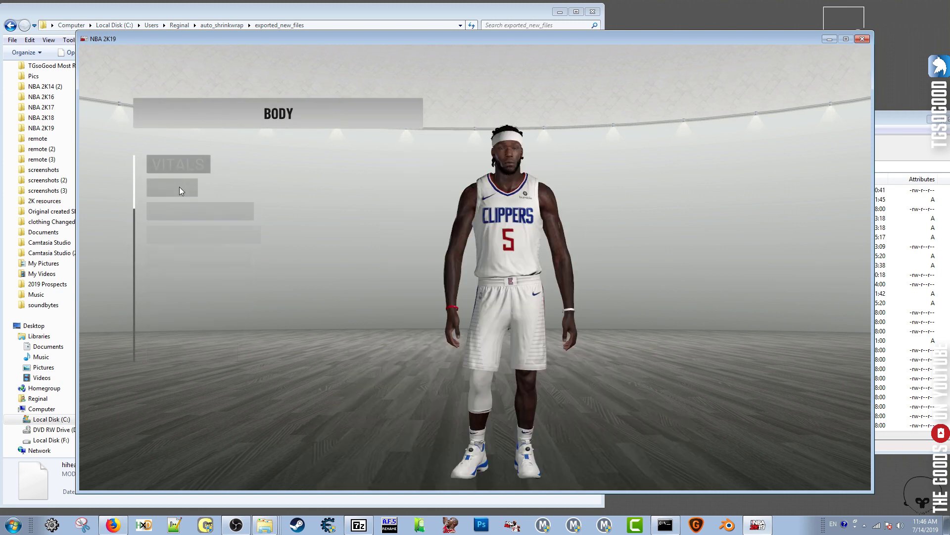
left_click_drag(654, 268, 681, 277)
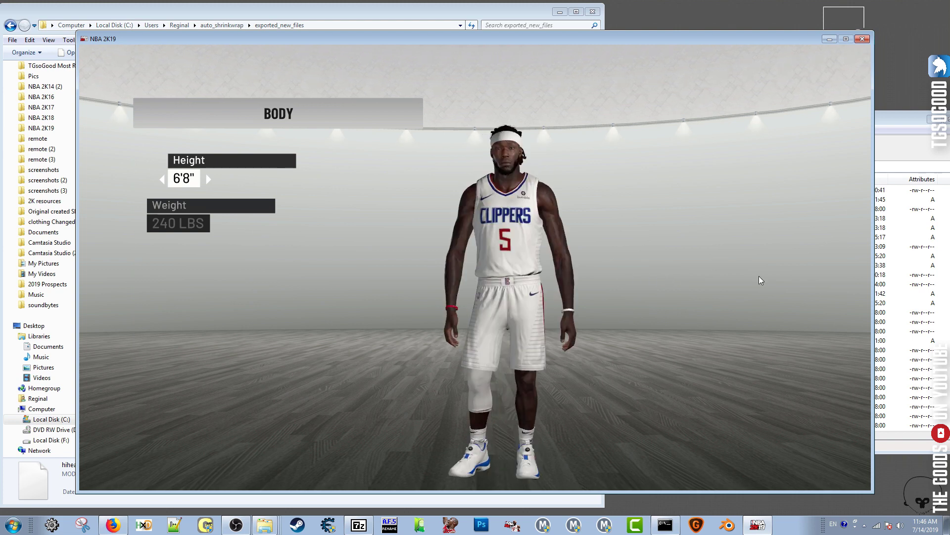
left_click_drag(760, 277, 525, 258)
left_click_drag(620, 267, 554, 273)
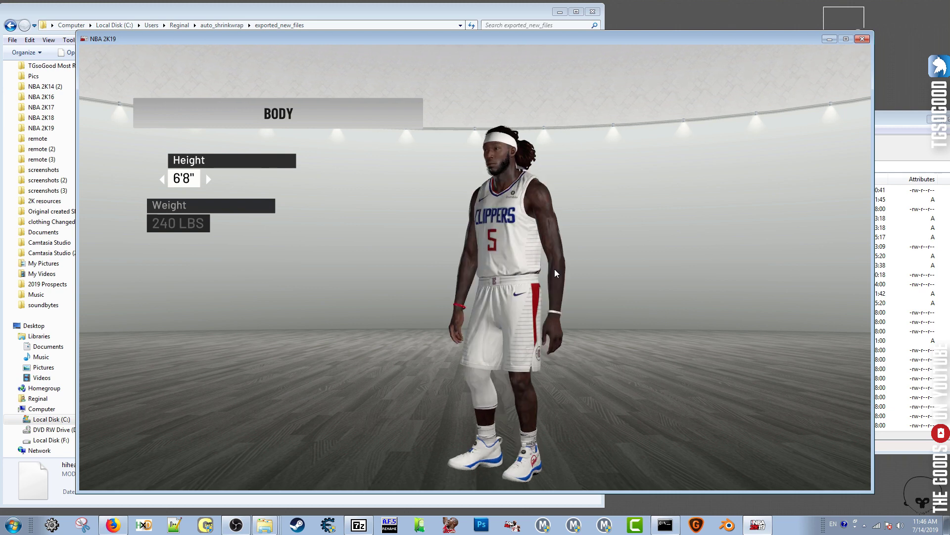
key("Escape")
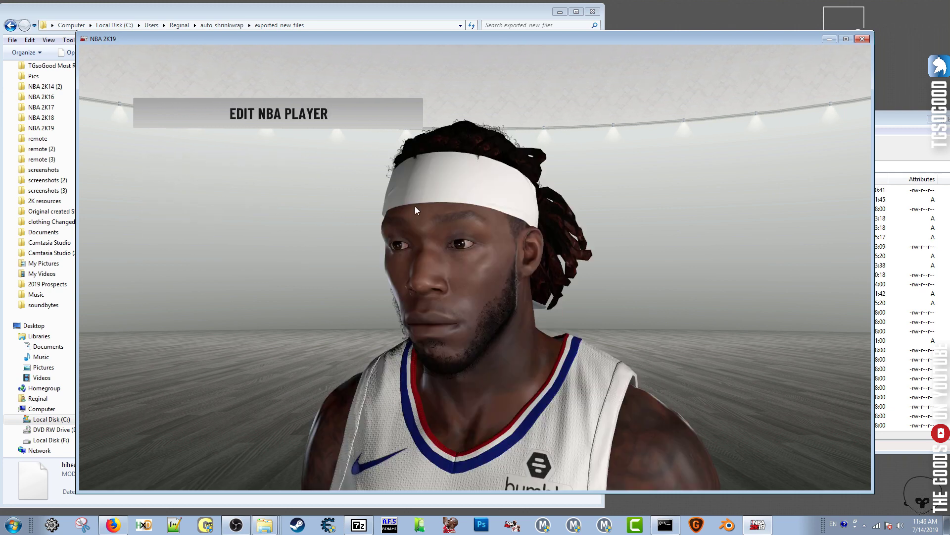
Exit Harrell's player editor, removing the changes.
key("Escape")
key("Down")
key("Return")
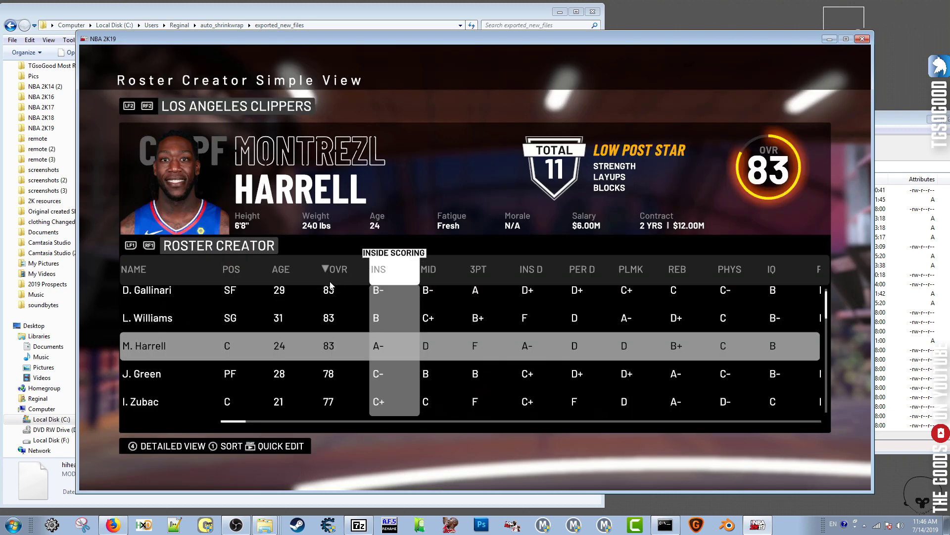
Leave the roster view, have the CPU rebuild the Clippers' rotations, and cancel the prompt to save or exit the roster.
key("Escape")
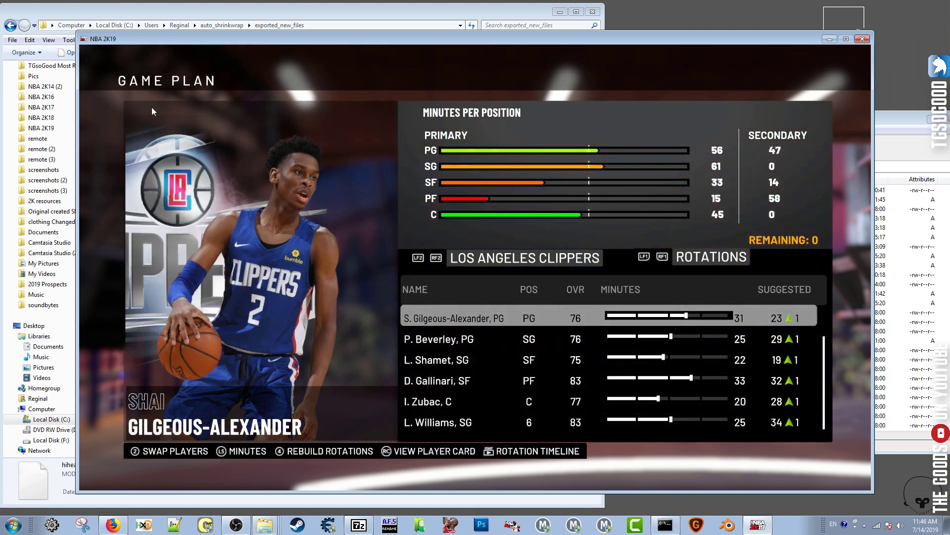
key("Escape")
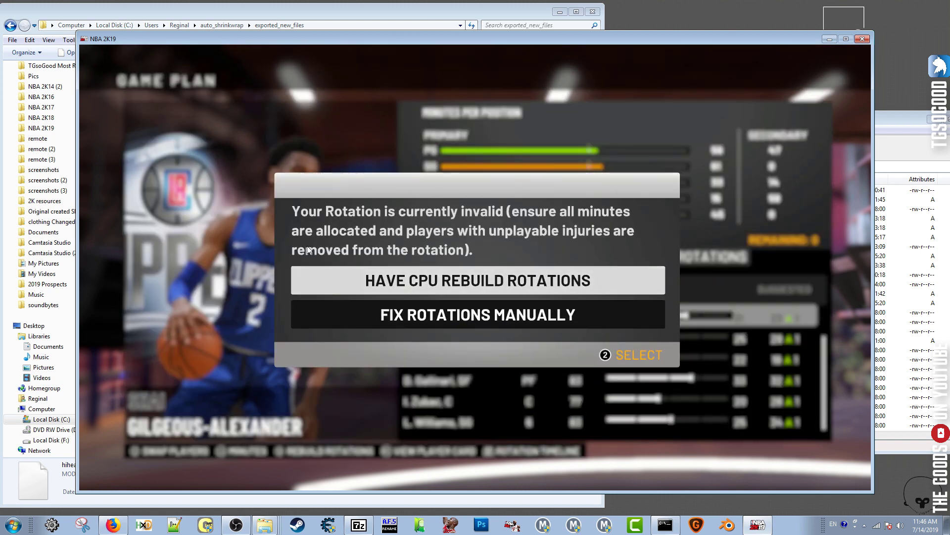
left_click(434, 320)
key("Escape")
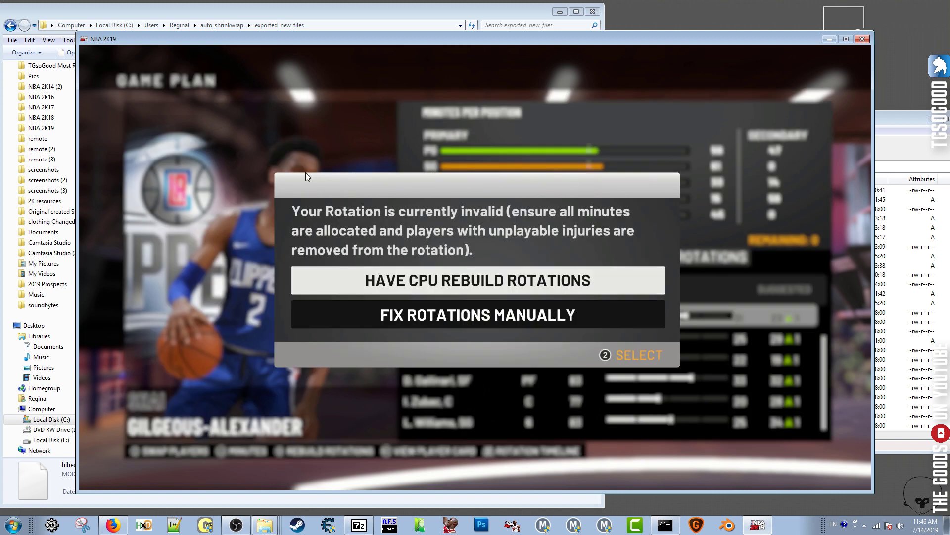
left_click(399, 284)
key("Escape")
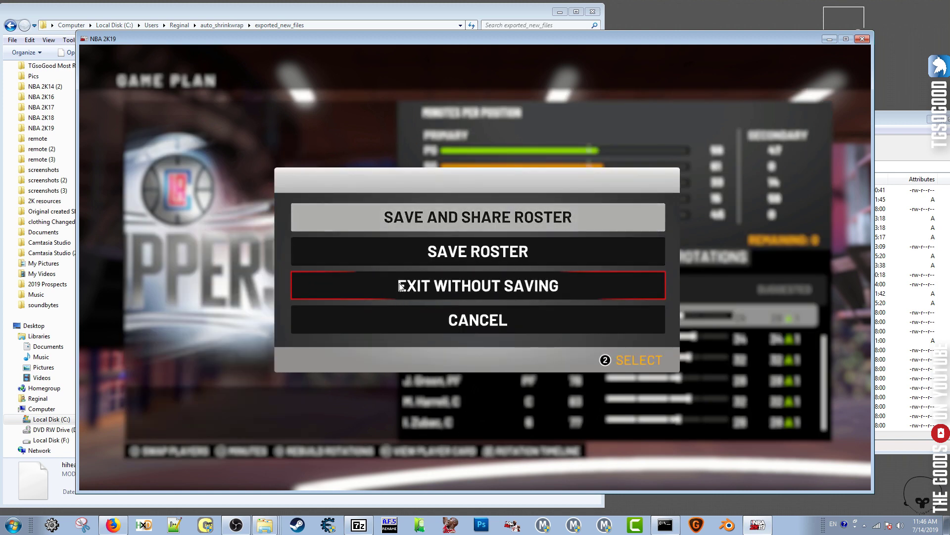
left_click(429, 322)
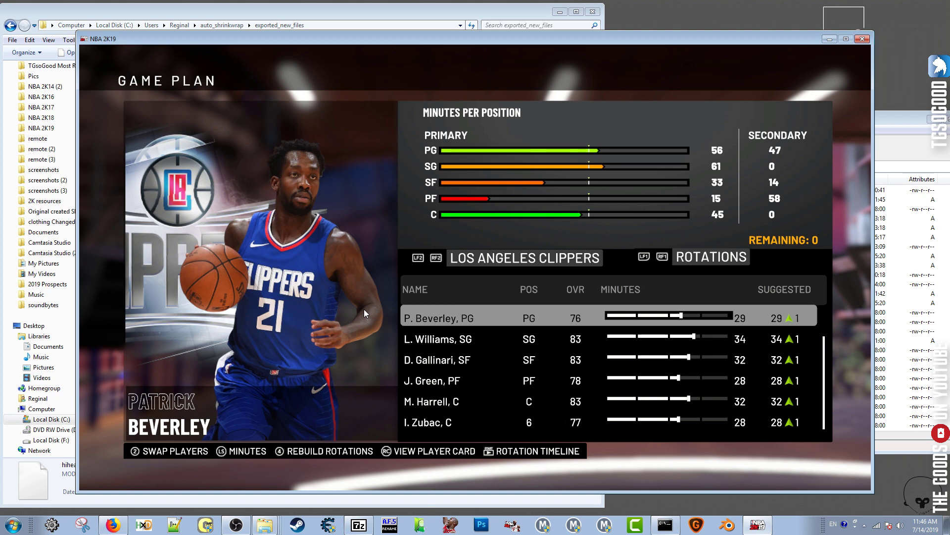
Return to the Clippers' Roster Creator simple view and highlight M. Harrell.
key("Escape")
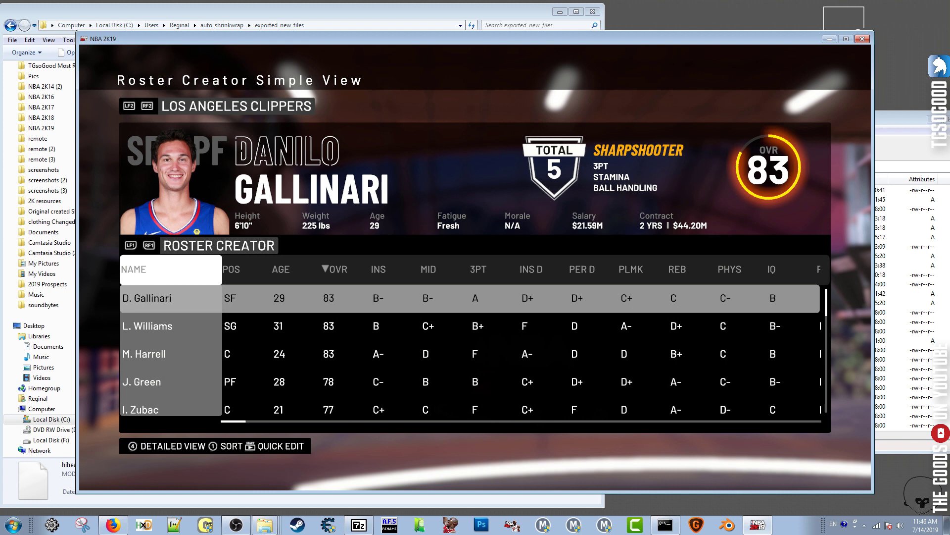
key("Down")
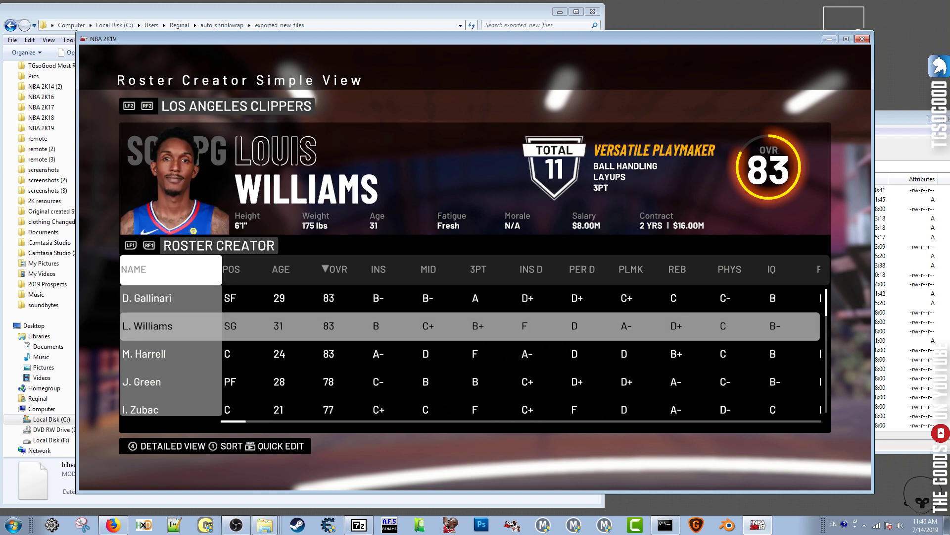
key("Down")
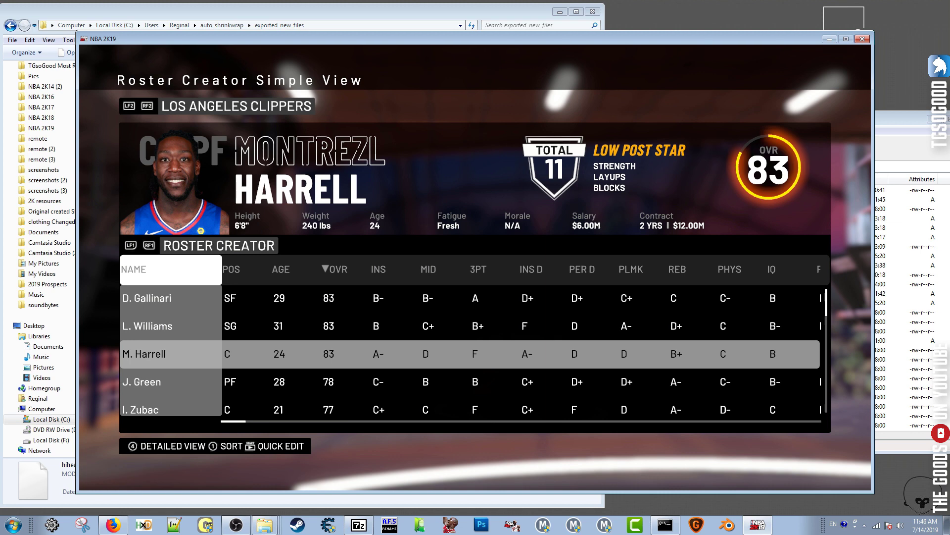
left_click(397, 331)
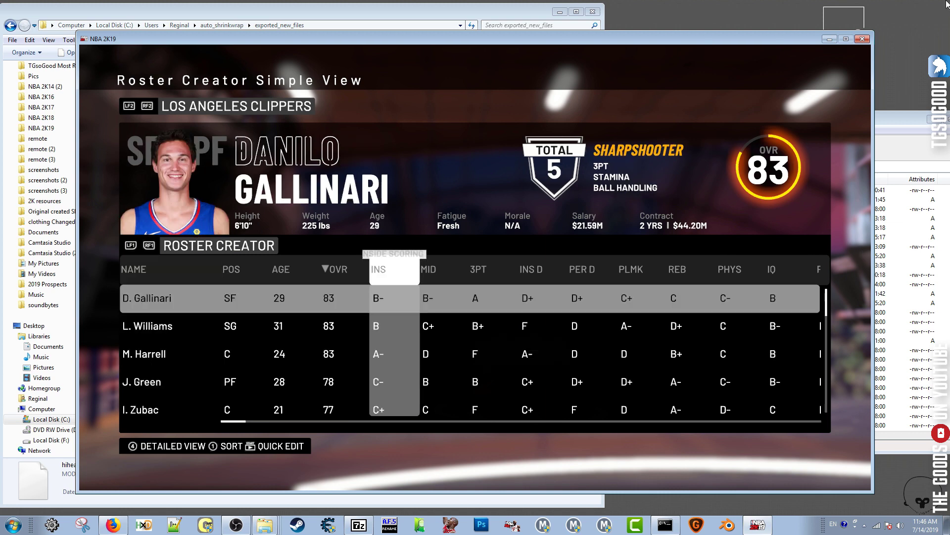
Switch to 7-Zip, open png2165.iff from Downloads, sort it by name, and extract appearance_info.RDAT to the desktop.
left_click(890, 134)
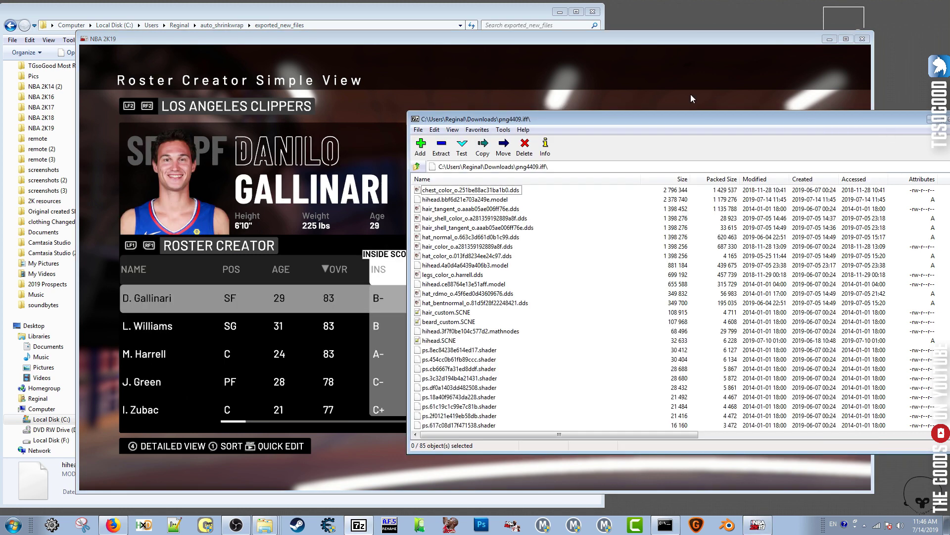
left_click(418, 167)
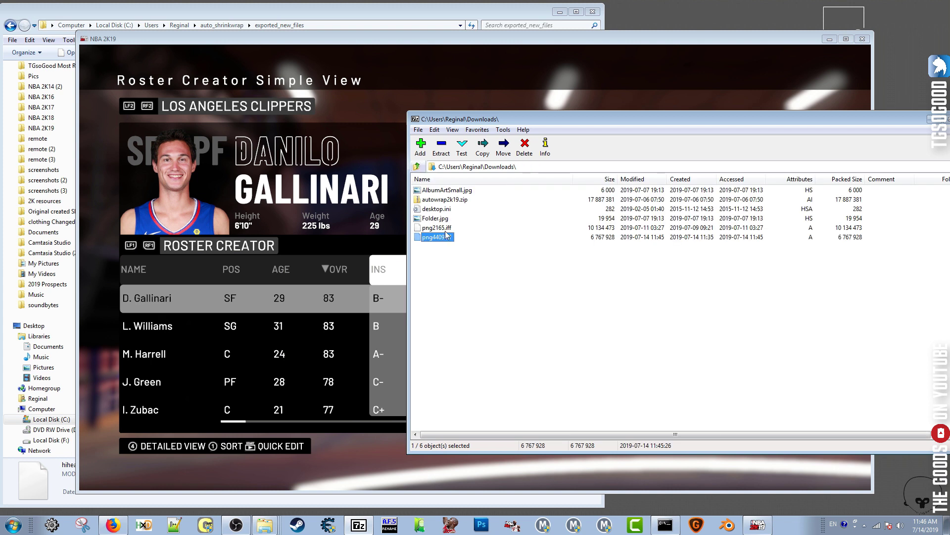
key("Up")
key("Return")
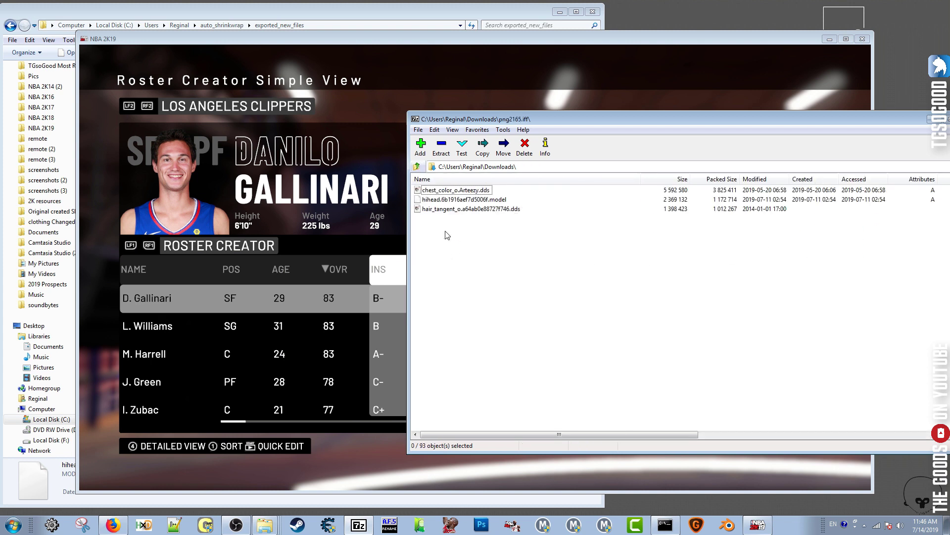
left_click(450, 179)
left_click(448, 191)
right_click(448, 192)
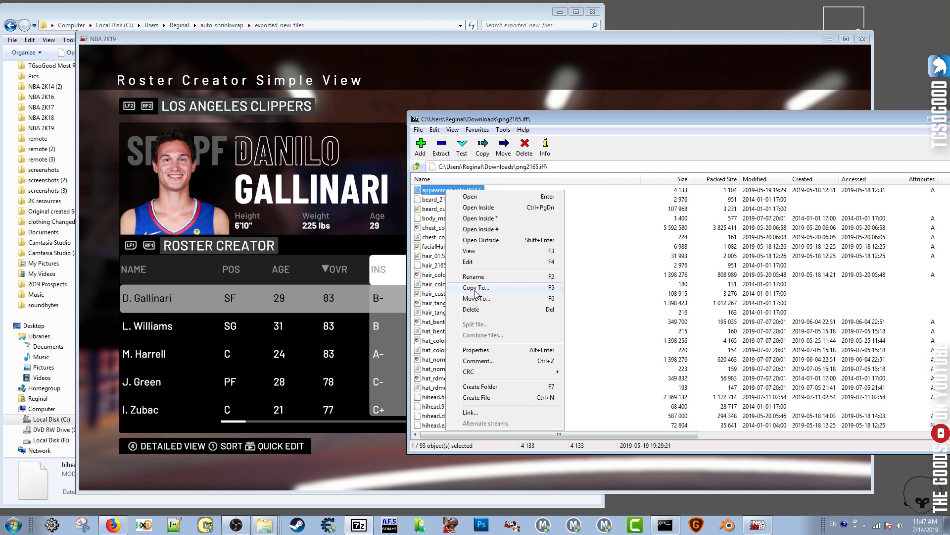
left_click(441, 195)
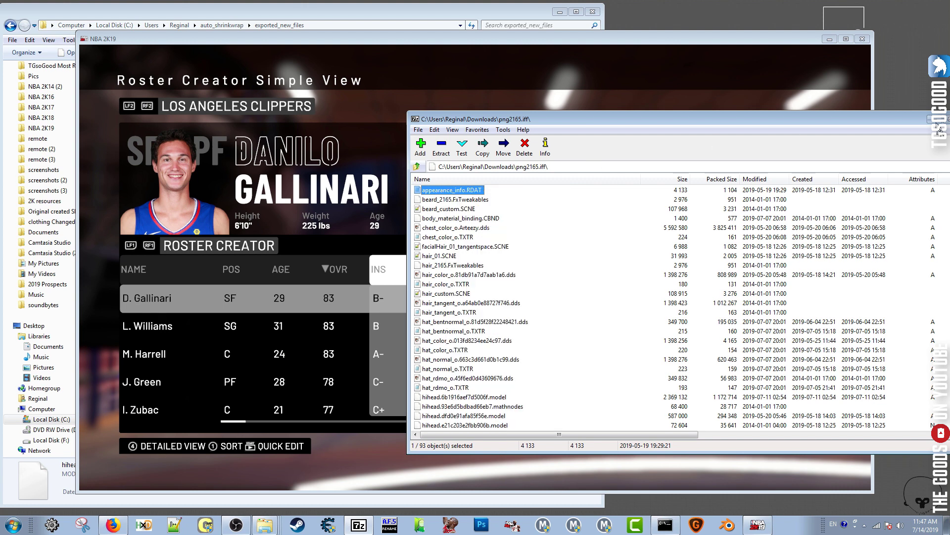
left_click_drag(926, 80, 925, 80)
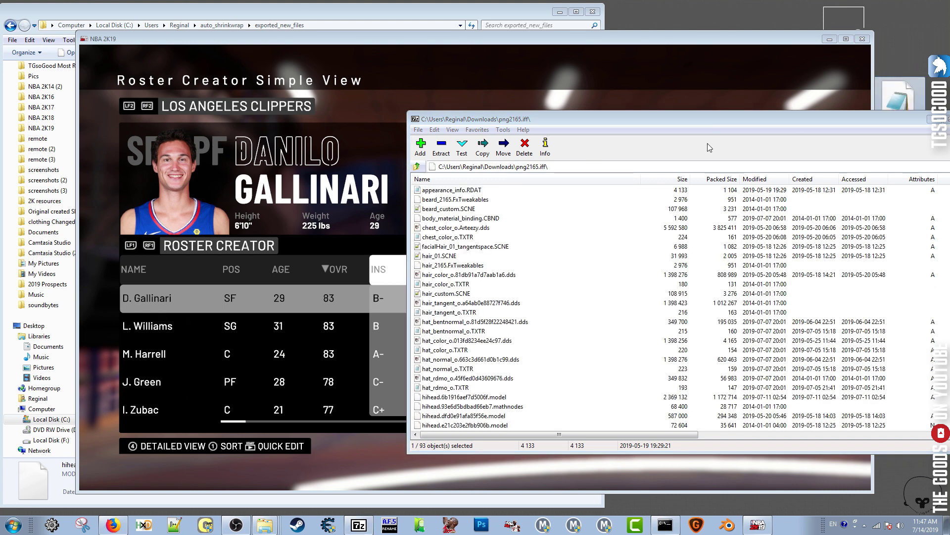
Return to Downloads, open the png4409.iff archive, and bring the exported_new_files folder into view behind it.
left_click(418, 166)
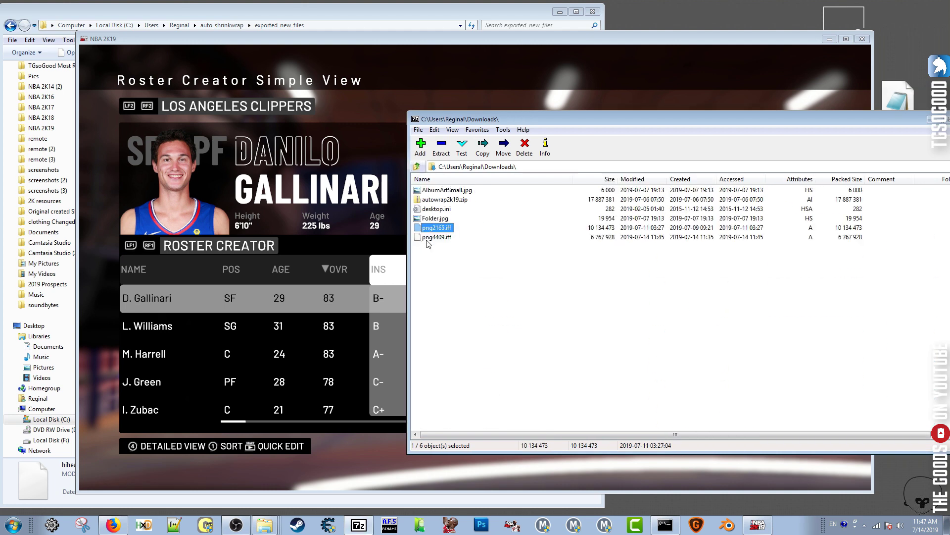
left_click(442, 240)
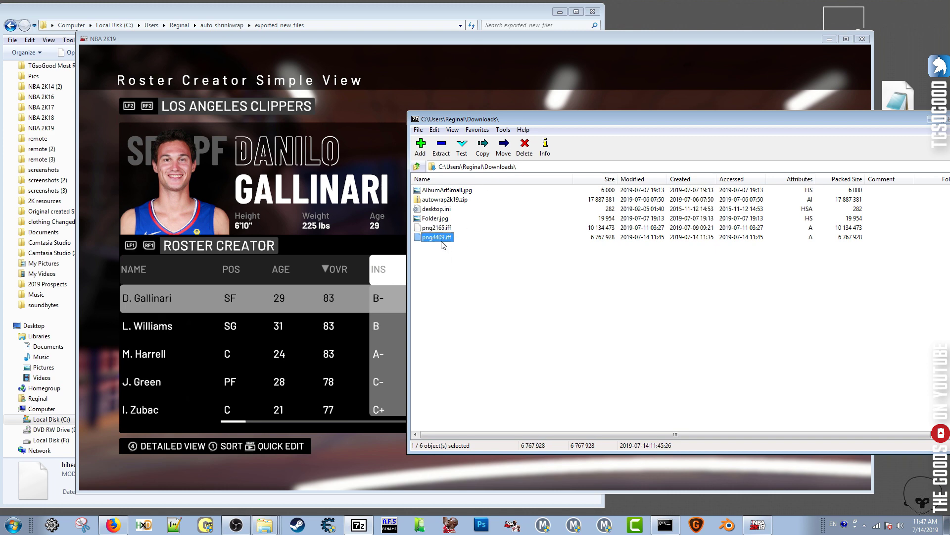
double_click(442, 238)
left_click(326, 14)
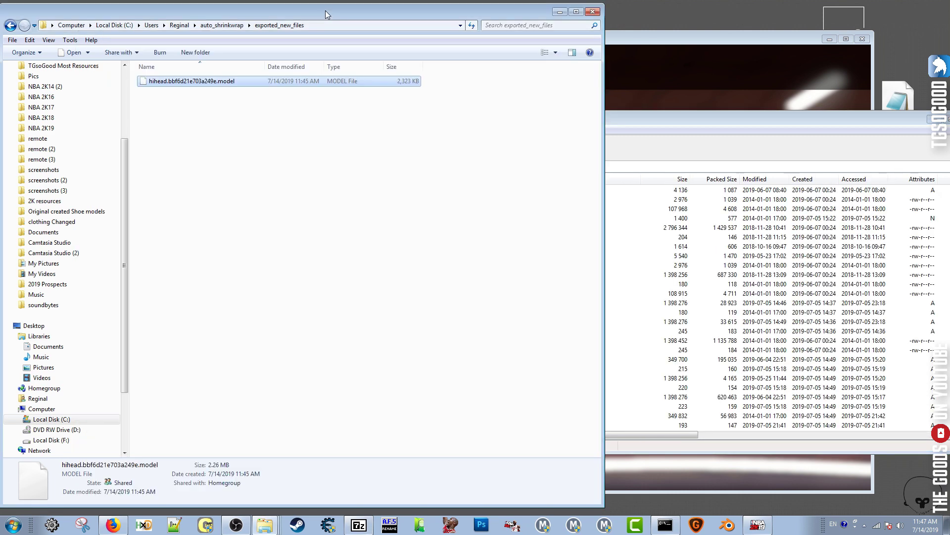
left_click(765, 193)
Reposition the png4409.iff archive window, sort its files from largest to smallest, and select hihead.bbf6d21e703a249e.model.
left_click(682, 179)
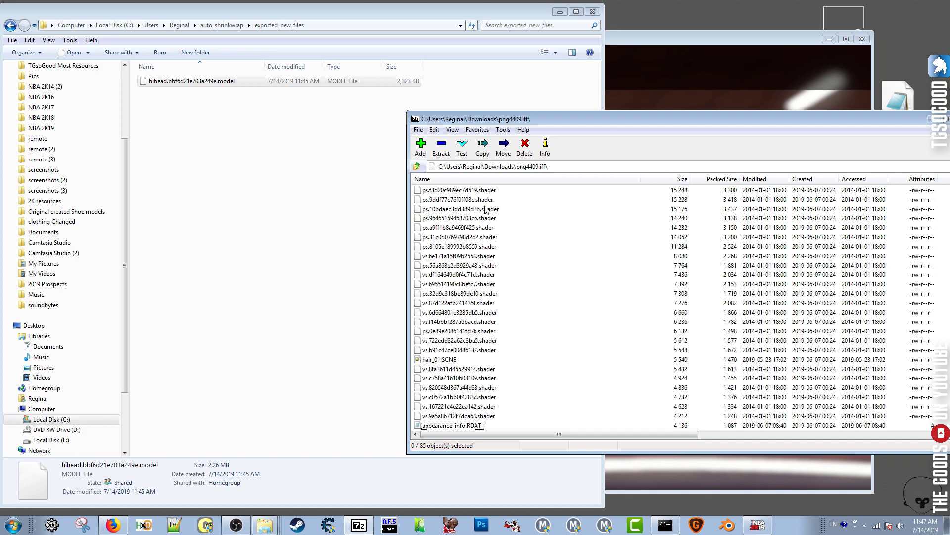
left_click(667, 178)
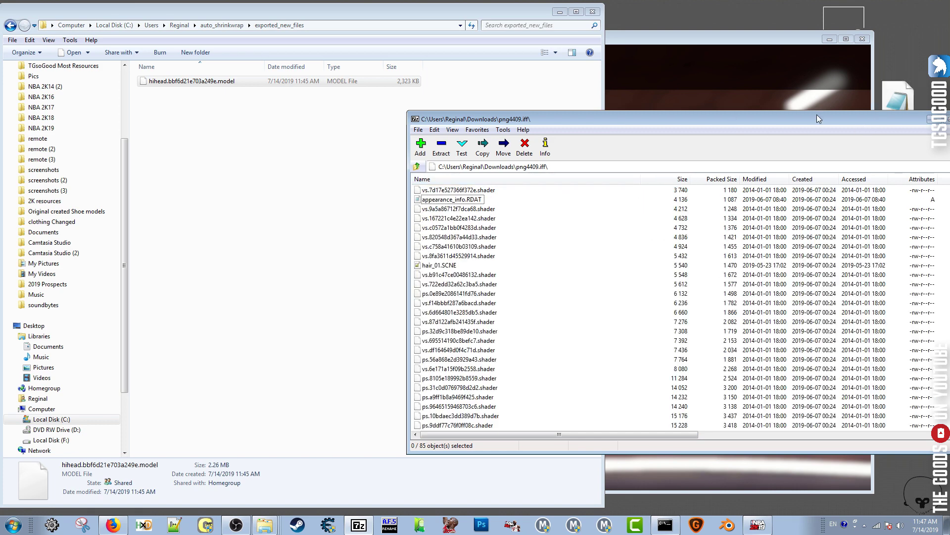
left_click_drag(816, 119, 712, 106)
left_click_drag(863, 270, 863, 185)
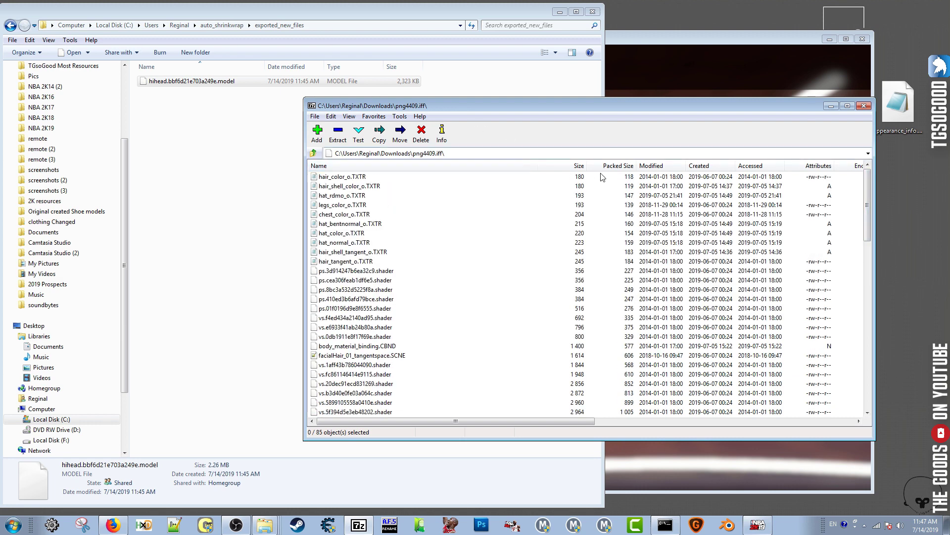
left_click(578, 165)
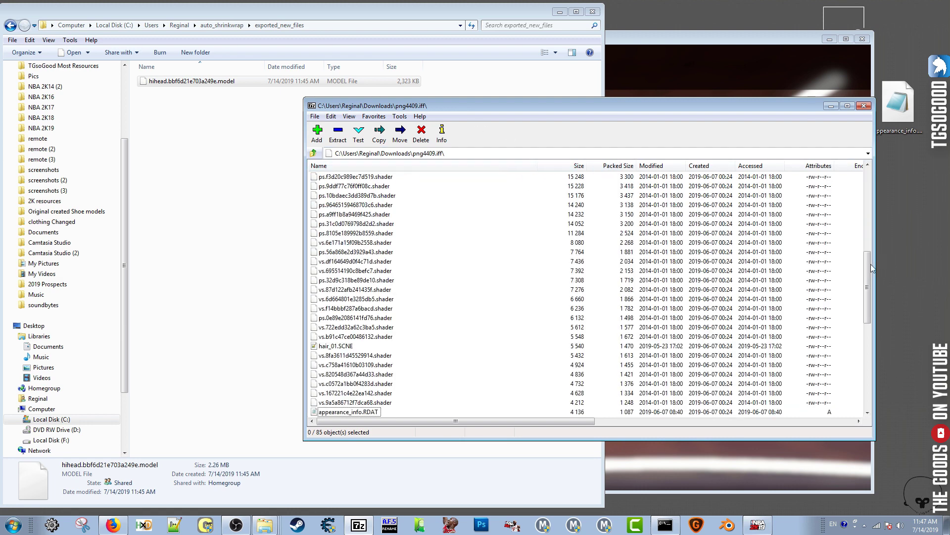
left_click_drag(871, 266, 870, 181)
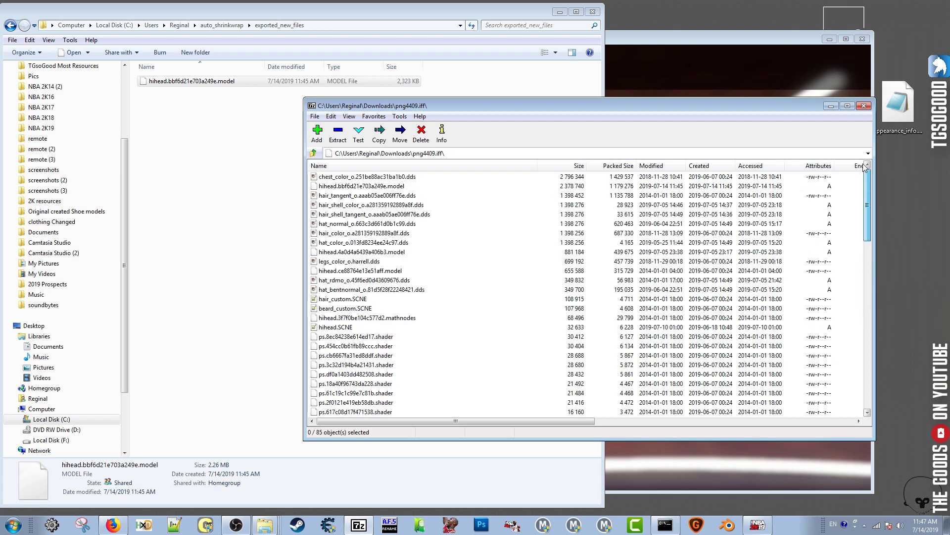
left_click(345, 187)
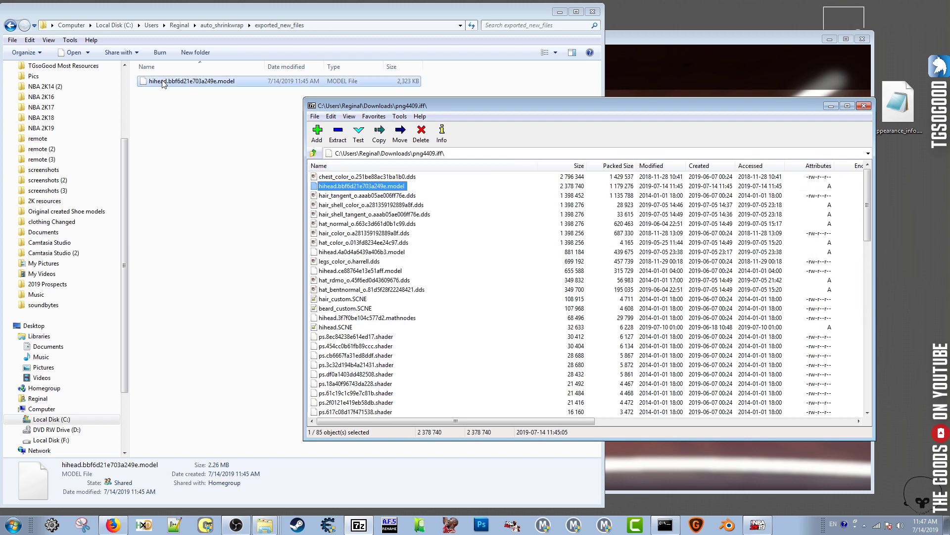
Copy hihead.bbf6d21e703a249e.model into the Downloads png4409.iff archive, and copy that archive into the waigua folder, replacing the existing file.
left_click_drag(163, 81, 501, 270)
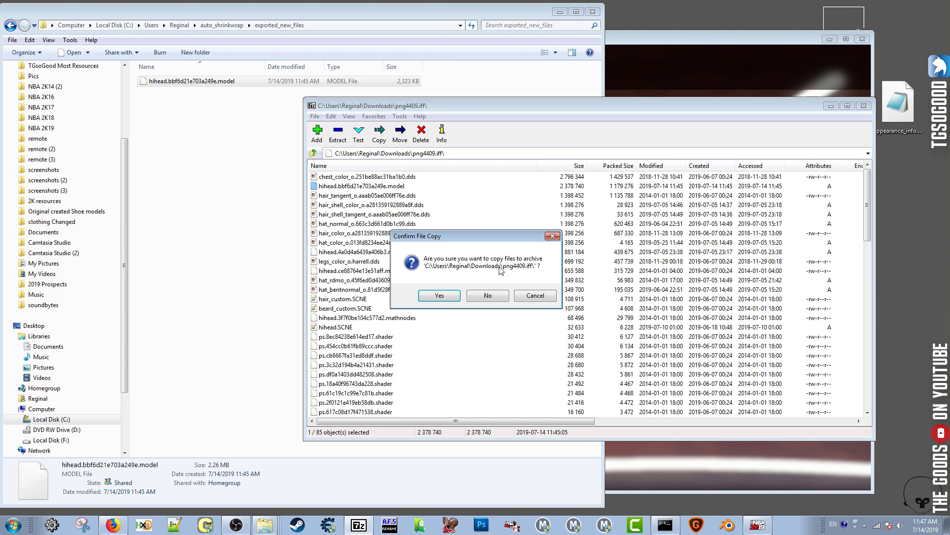
left_click(439, 295)
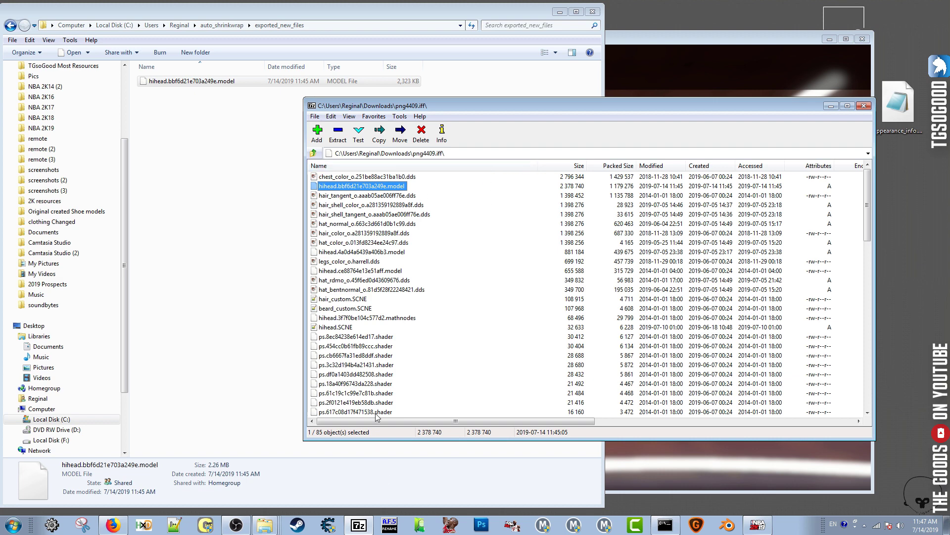
left_click(265, 524)
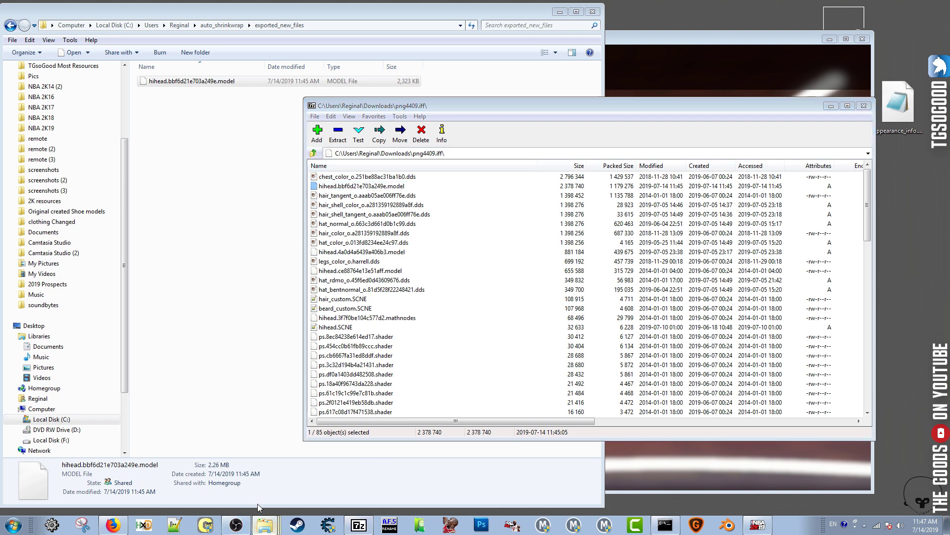
left_click(256, 472)
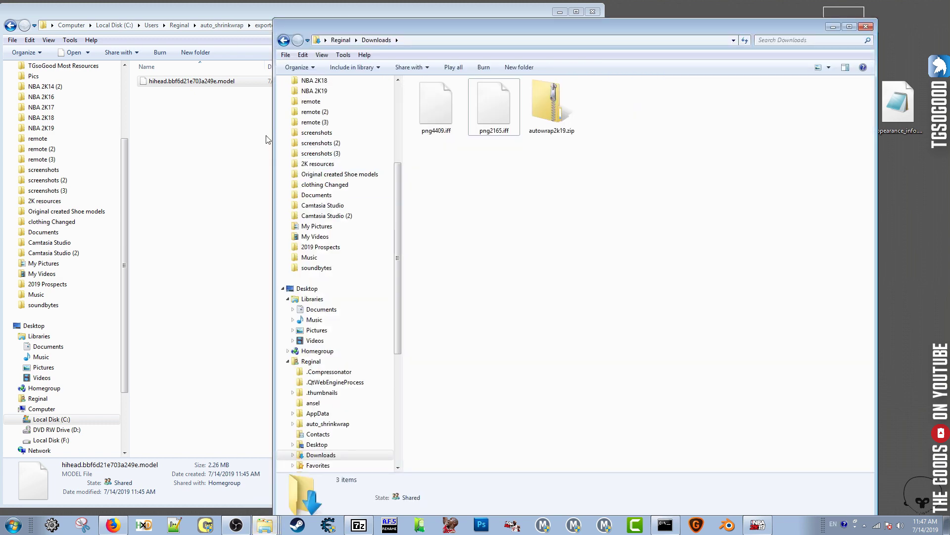
left_click(432, 104)
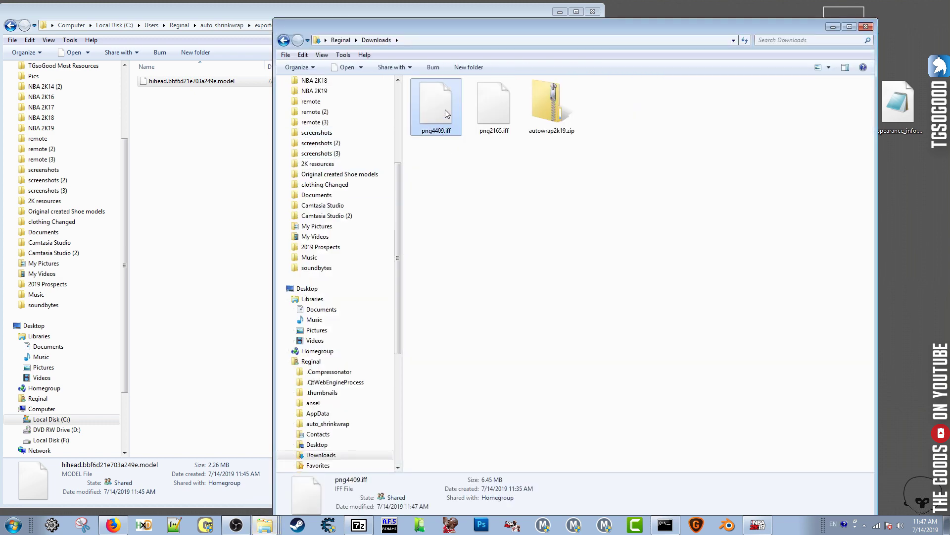
left_click(260, 530)
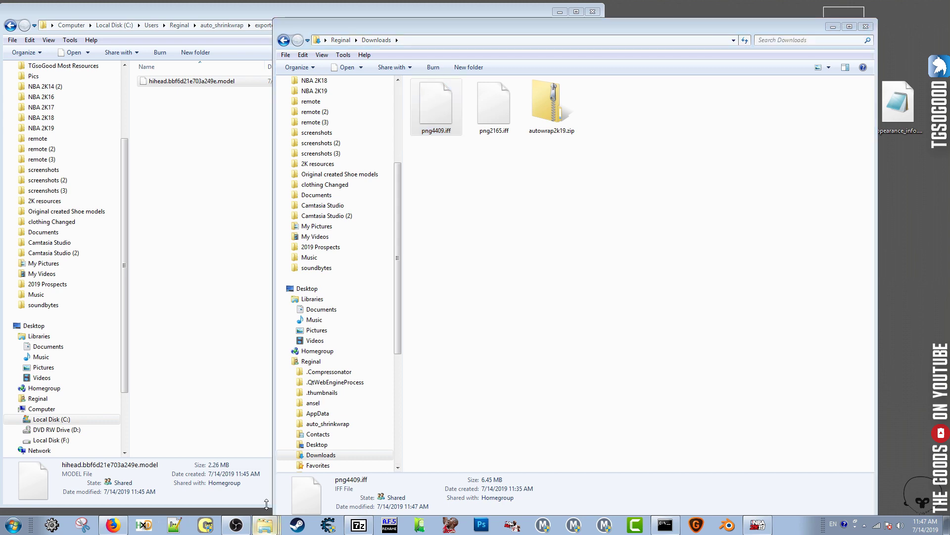
left_click(268, 510)
left_click(691, 198)
left_click_drag(445, 114, 166, 302)
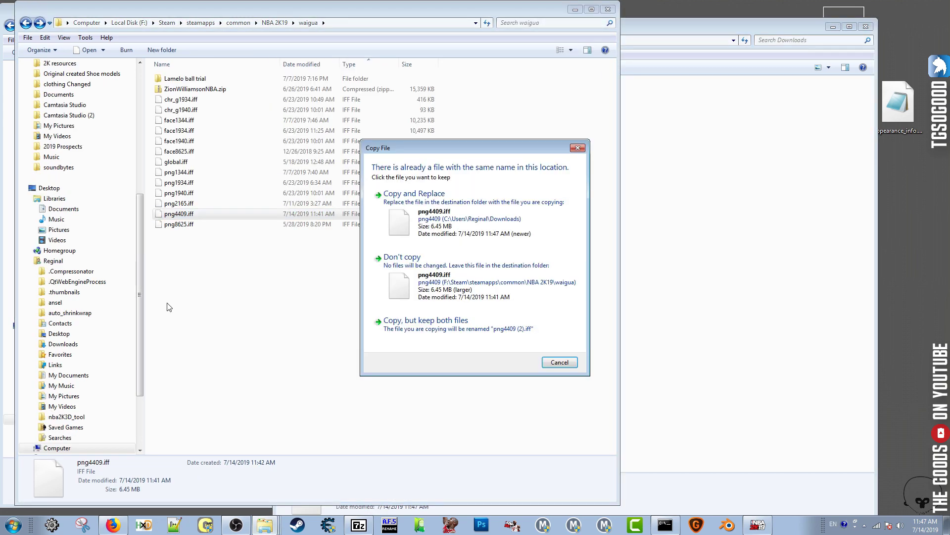
left_click(499, 218)
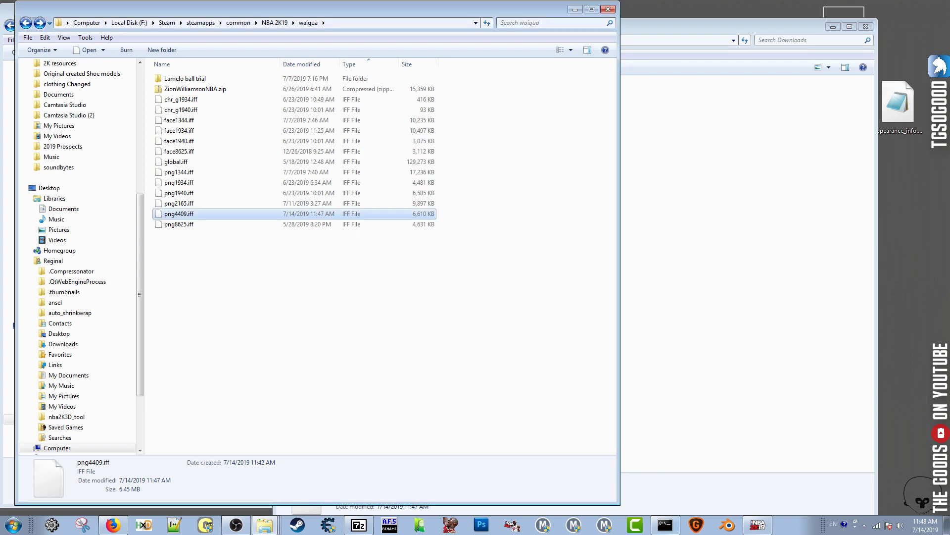
Switch to NBA 2K19, open M. Harrell for editing and examine his full body model, staying in the player editor.
left_click(757, 524)
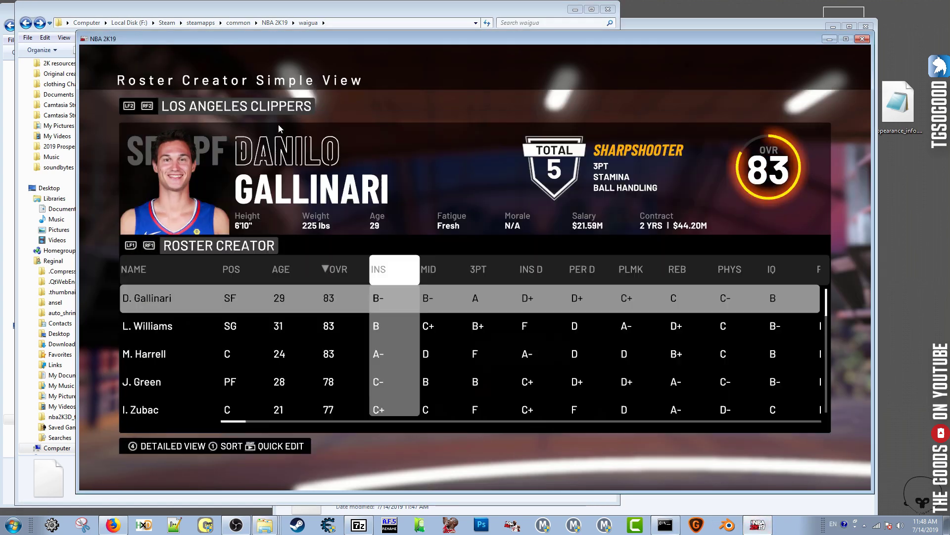
left_click(165, 352)
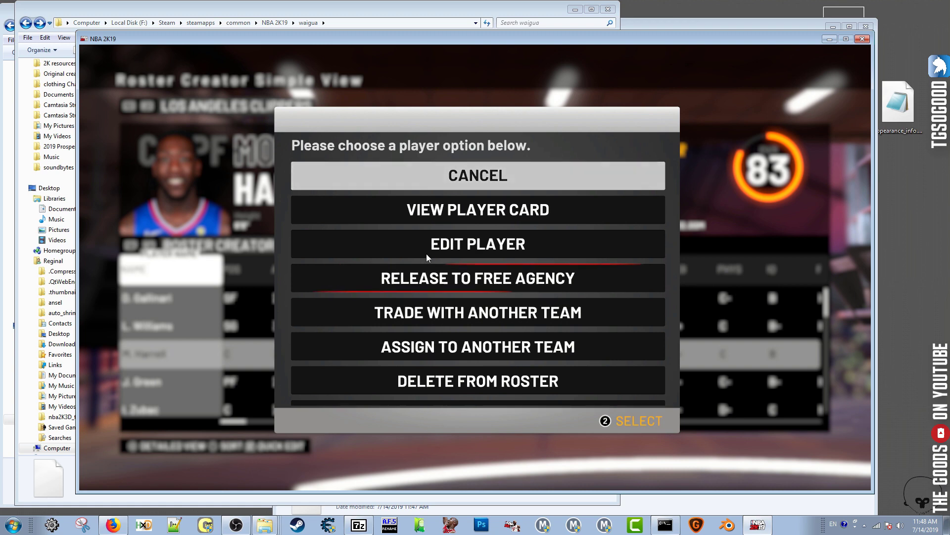
left_click(427, 250)
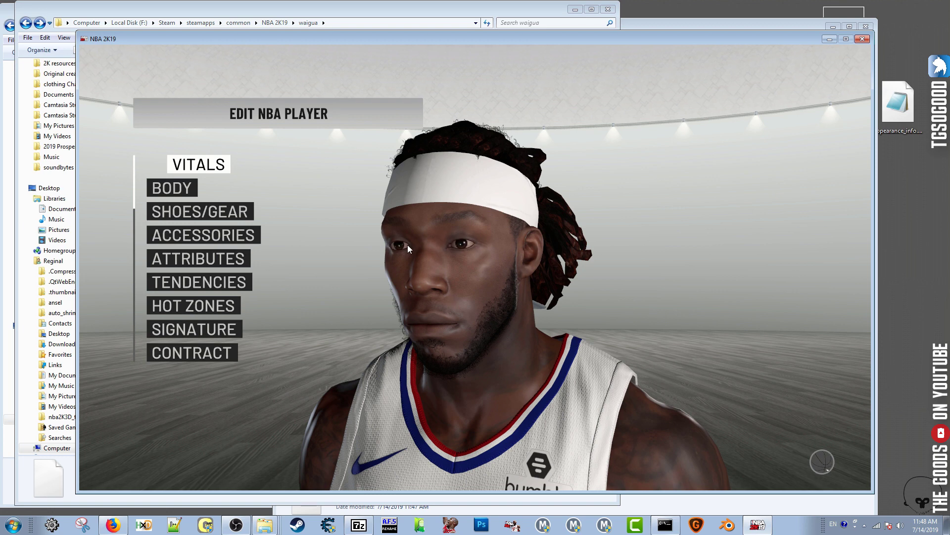
left_click(186, 188)
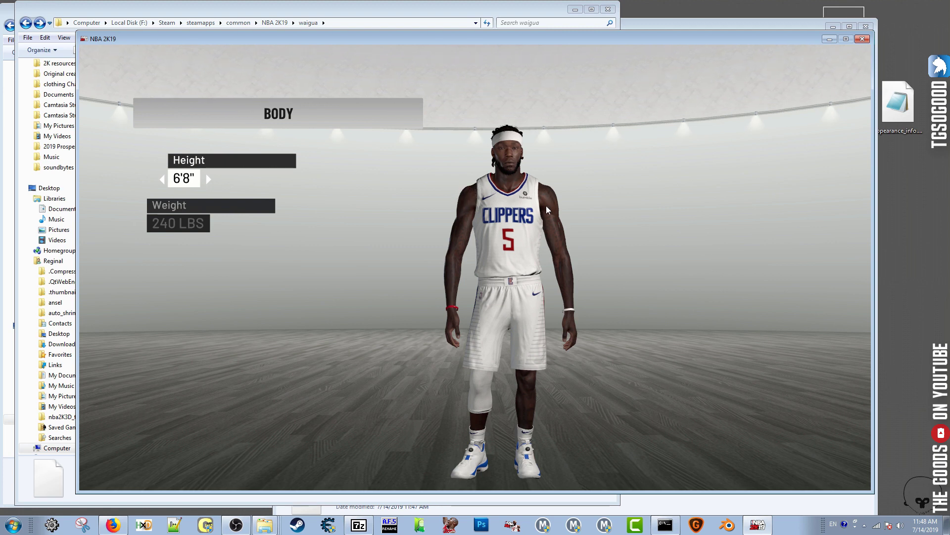
mouse_move(609, 272)
left_mouse_down()
mouse_move(383, 265)
mouse_move(593, 266)
left_mouse_up()
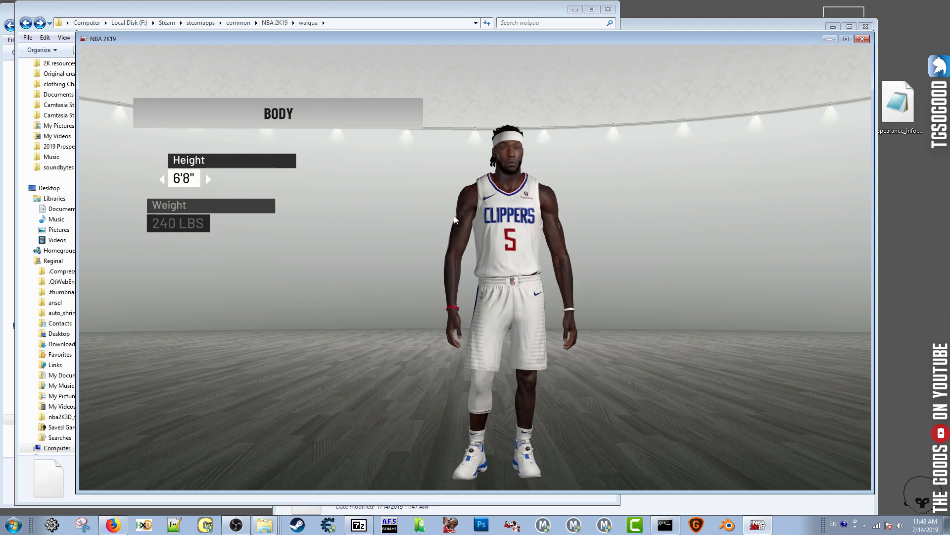
key("Escape")
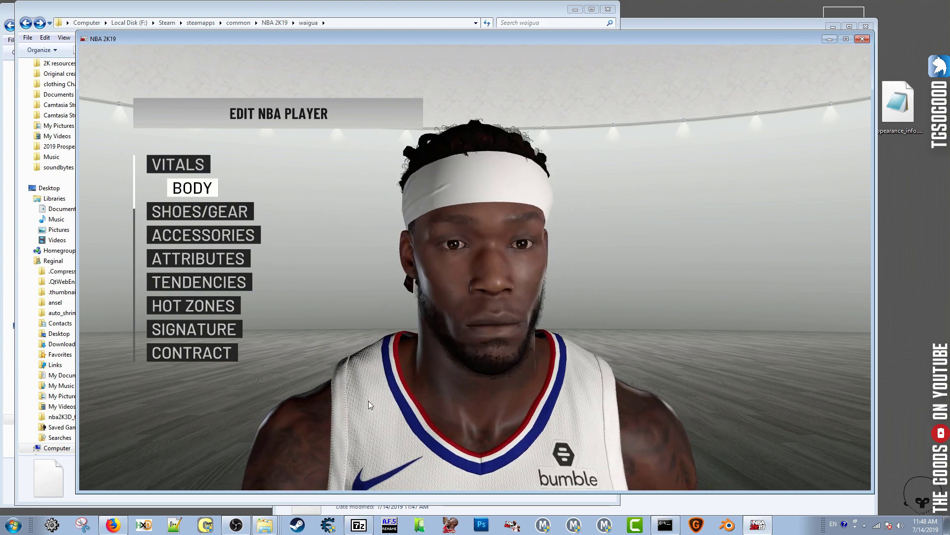
key("Escape")
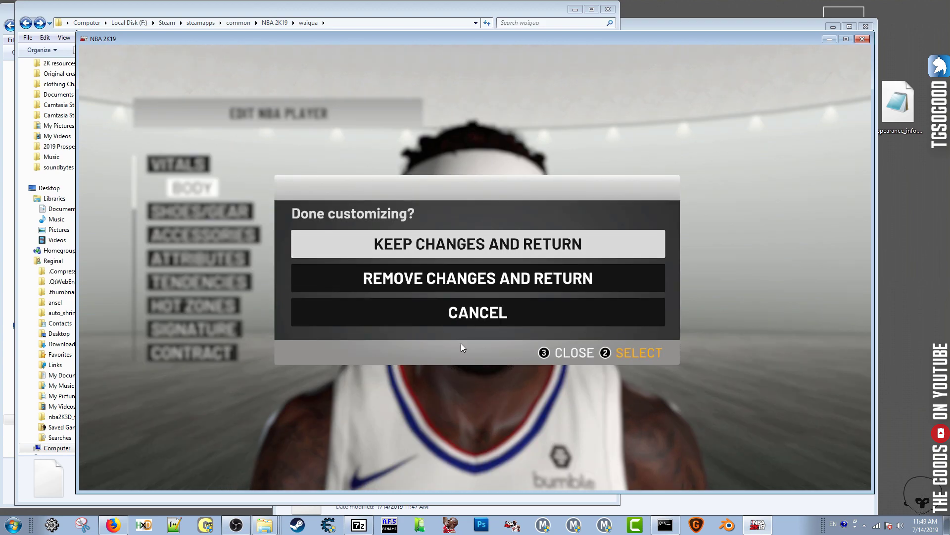
left_click(471, 318)
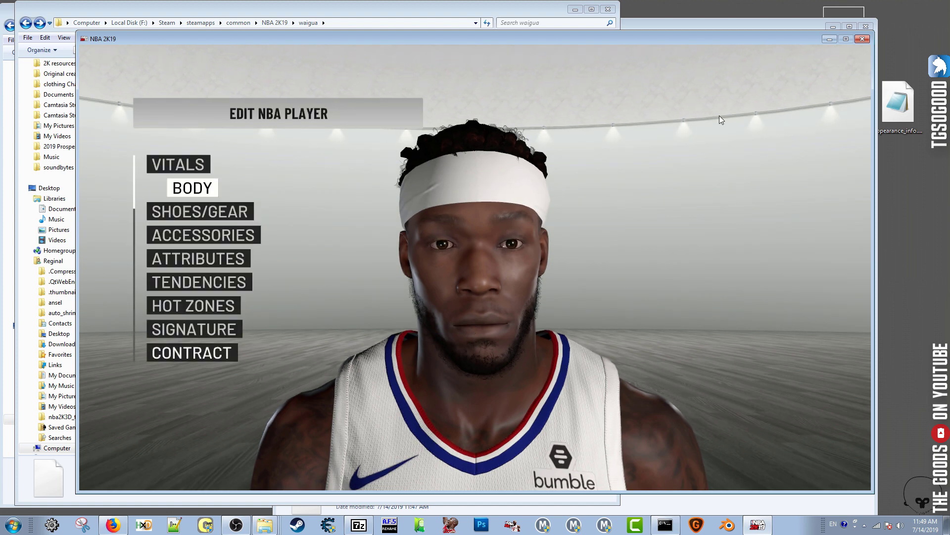
Switch from the game to 7-Zip and try to add the desktop's appearance_info.RDAT to the Downloads copy of png4409.iff.
left_click(830, 40)
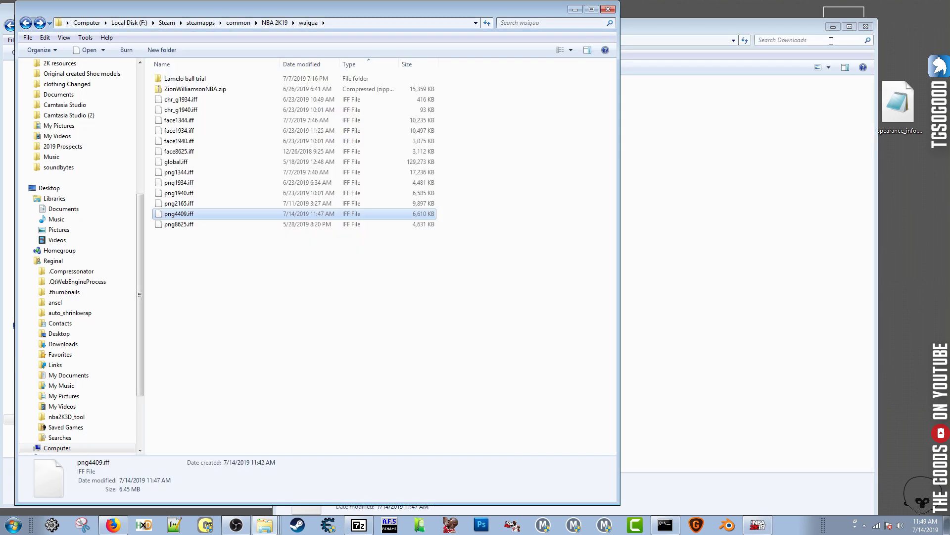
left_click(908, 118)
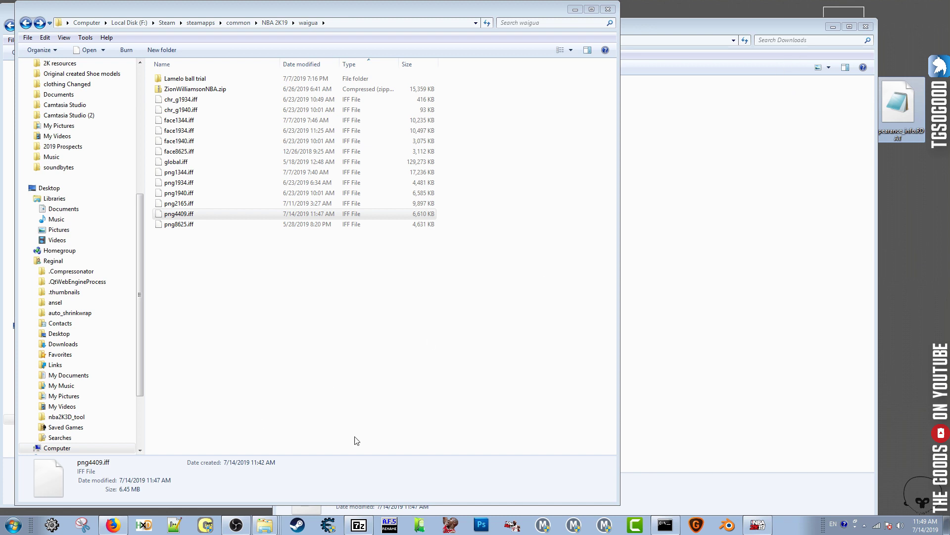
left_click(361, 525)
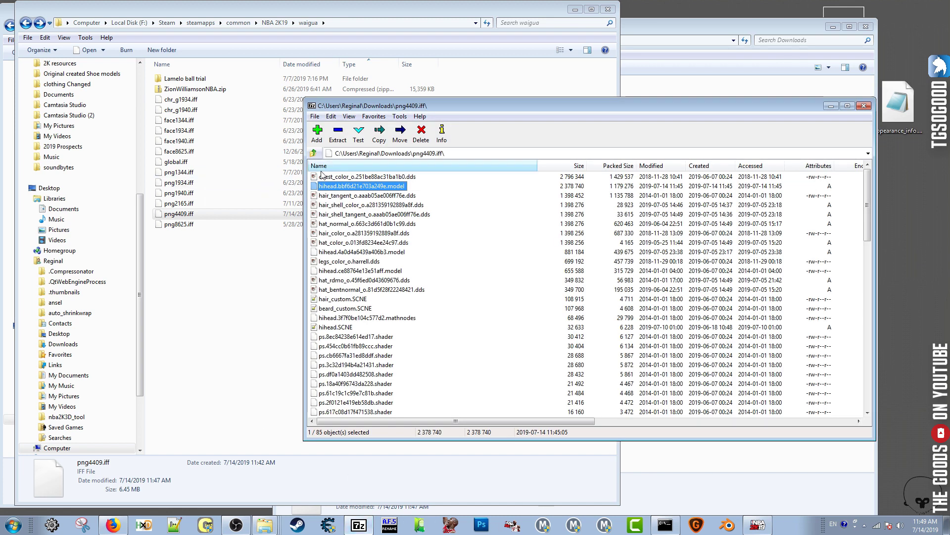
left_click(911, 104)
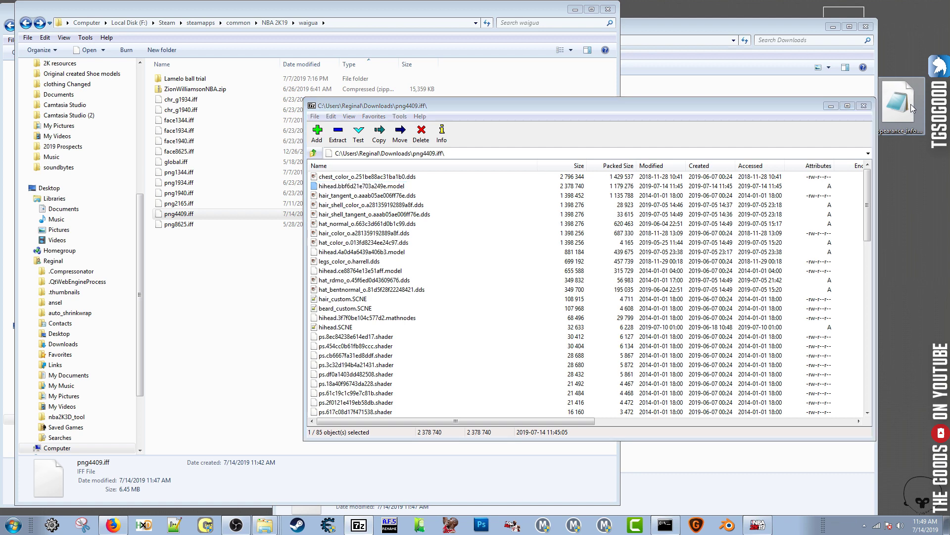
left_click_drag(911, 104, 526, 285)
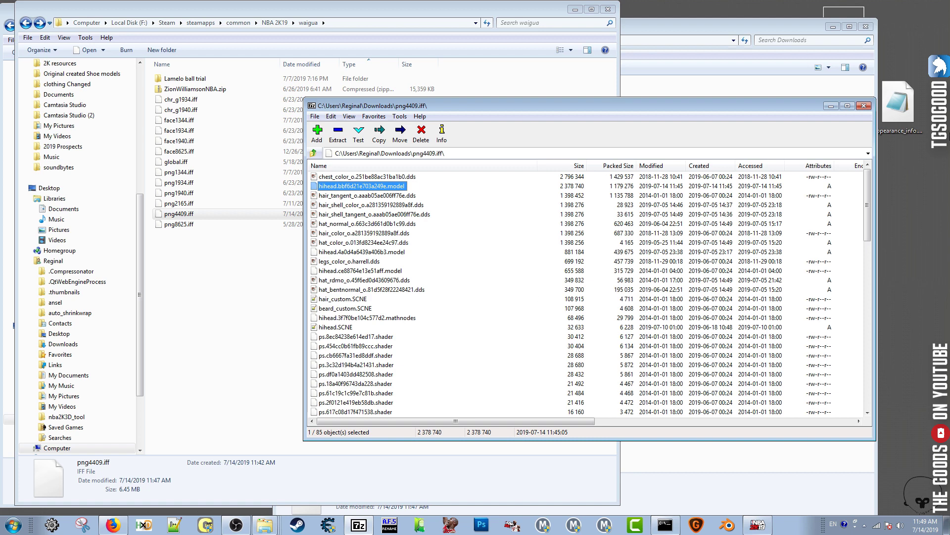
left_click(919, 105)
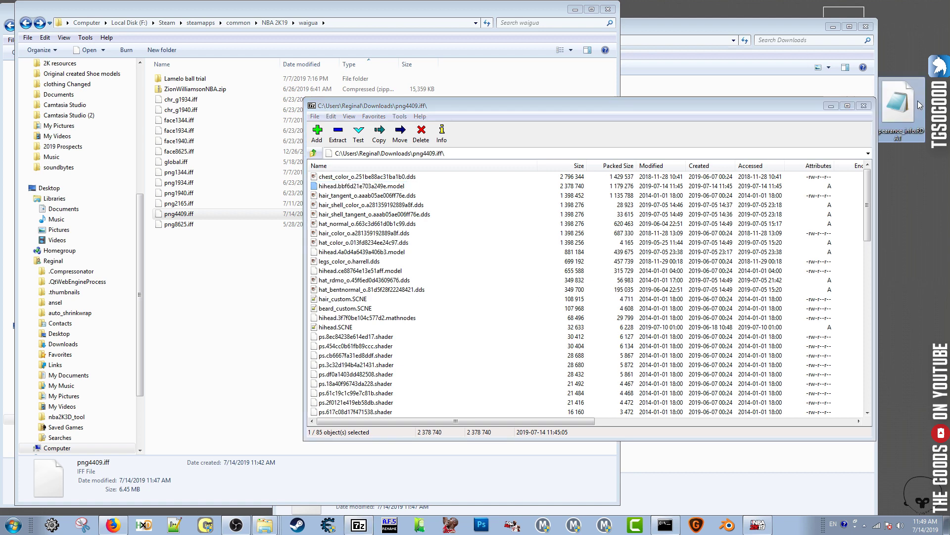
Open png4409.iff from the NBA 2K19 waigua folder in 7-Zip and add the desktop's appearance_info.RDAT to it.
left_click(519, 113)
left_click(313, 153)
left_click(374, 115)
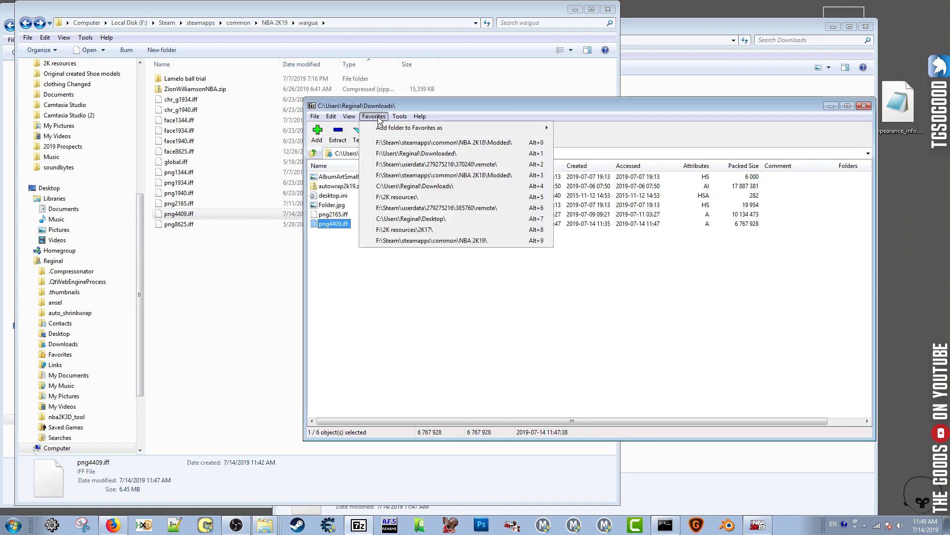
mouse_move(399, 116)
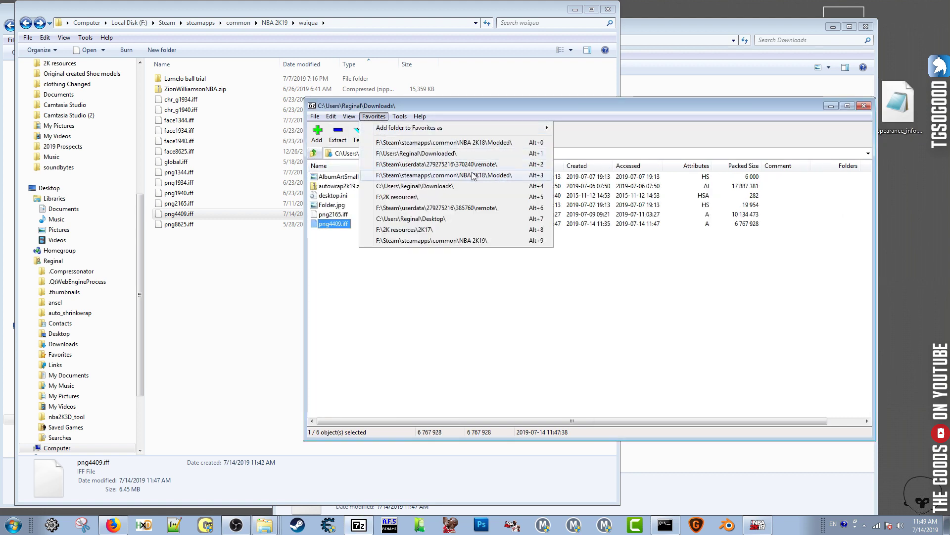
left_click(464, 241)
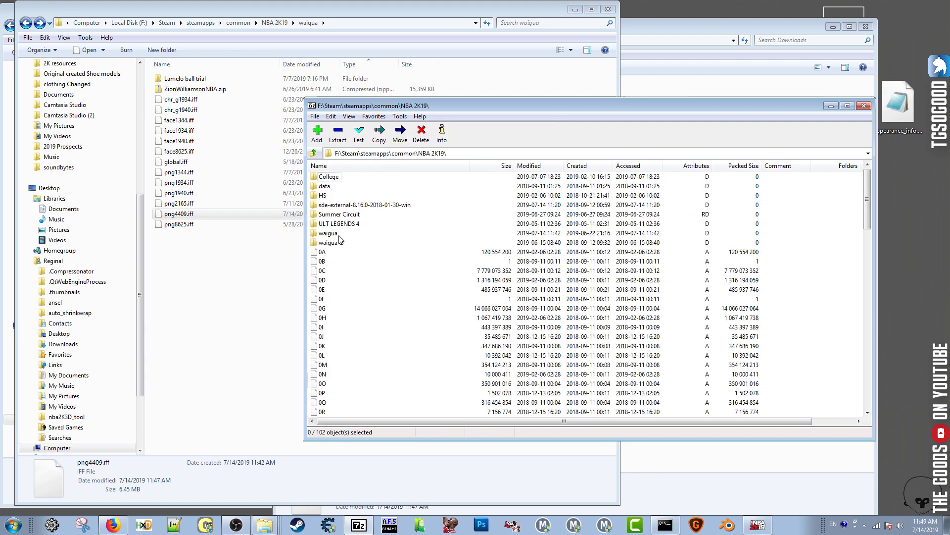
double_click(334, 234)
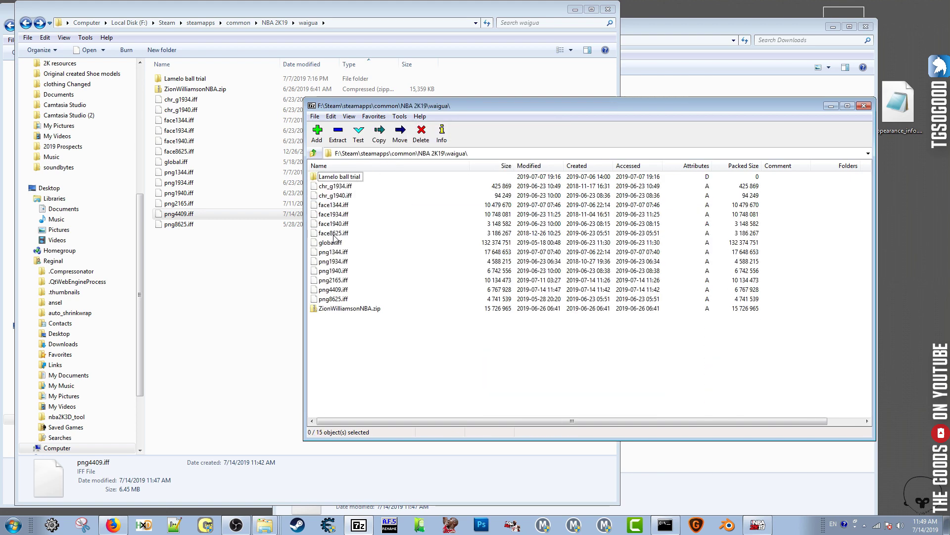
double_click(341, 290)
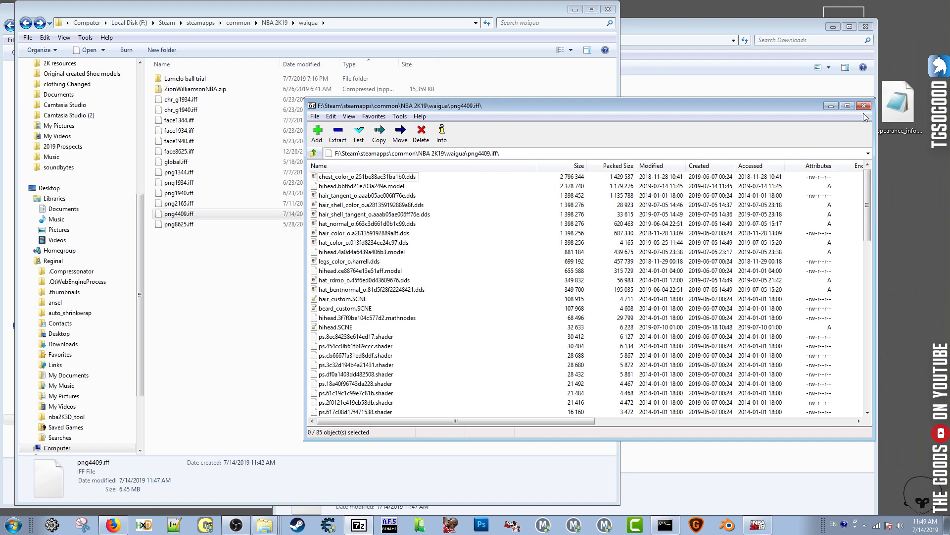
left_click_drag(908, 104, 461, 297)
left_click(462, 297)
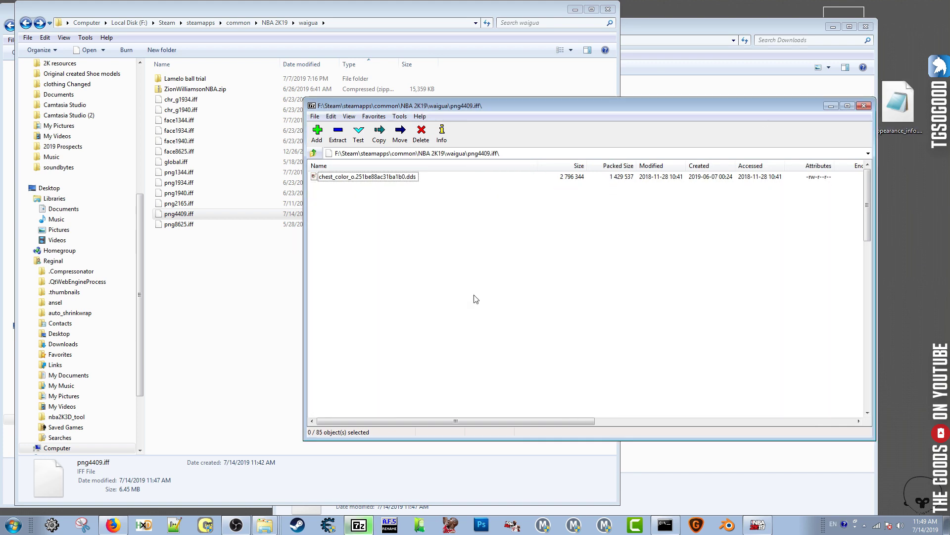
Switch to NBA 2K19, examine Harrell's body model from several angles, and return to the roster with changes removed.
left_click(757, 525)
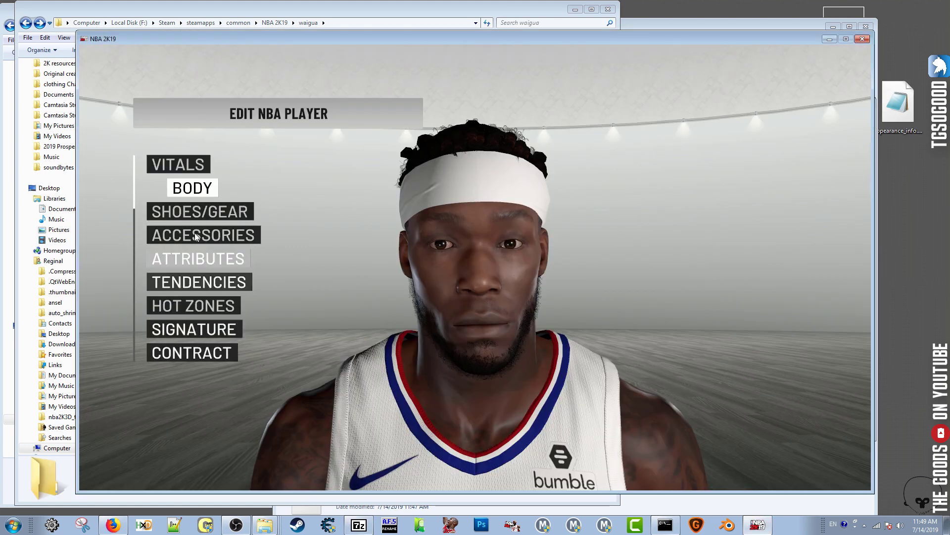
left_click(197, 193)
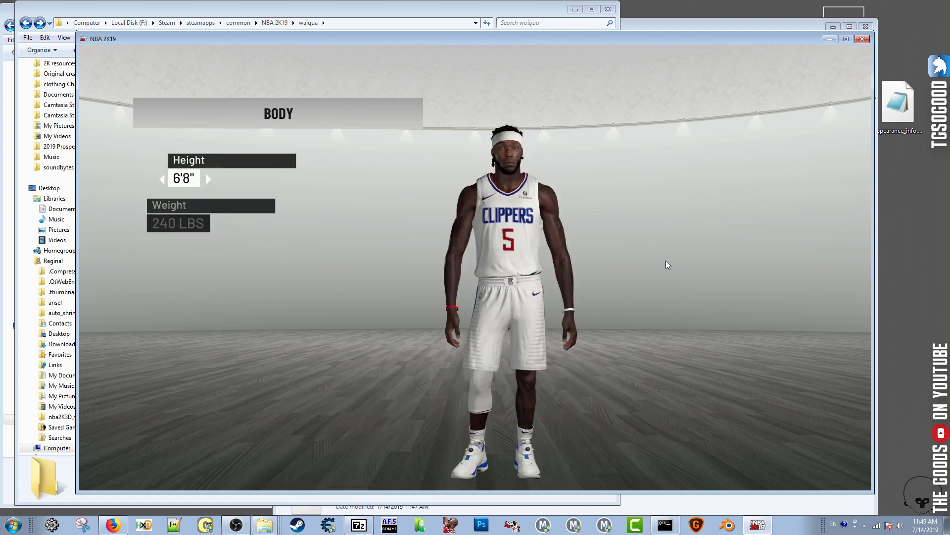
left_click_drag(532, 248, 792, 201)
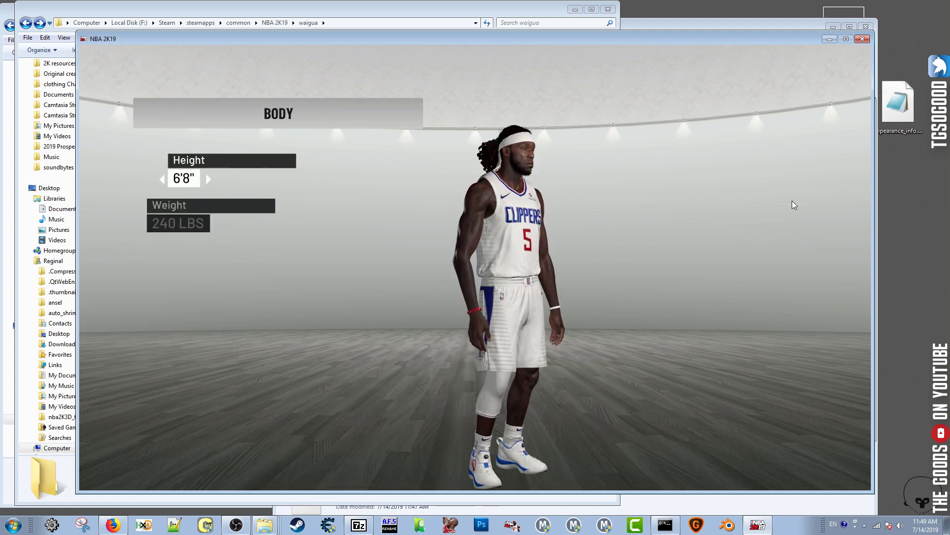
left_click_drag(675, 243, 536, 245)
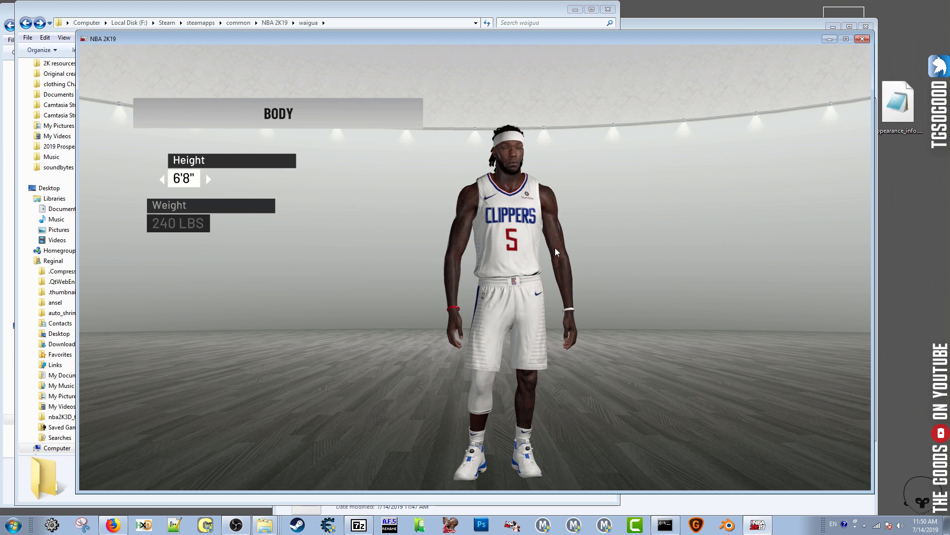
key("Escape")
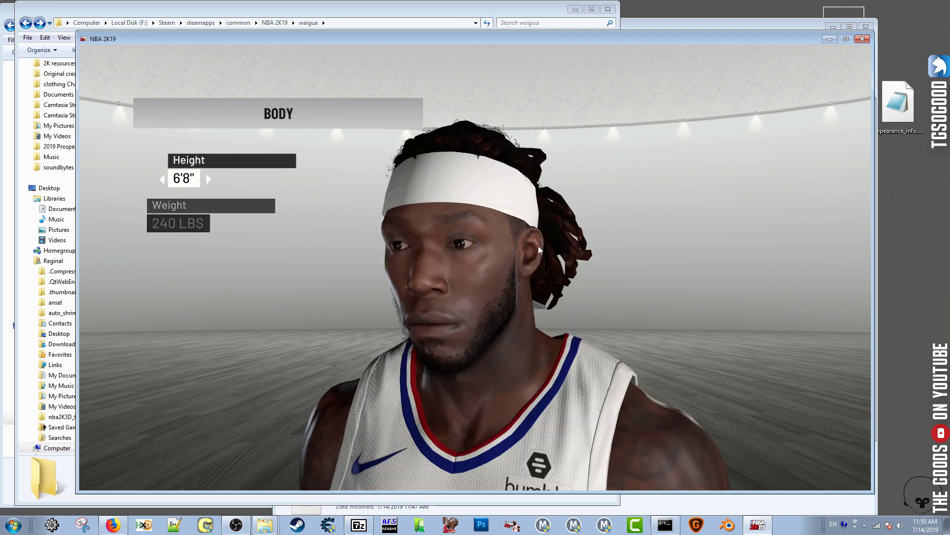
key("Escape")
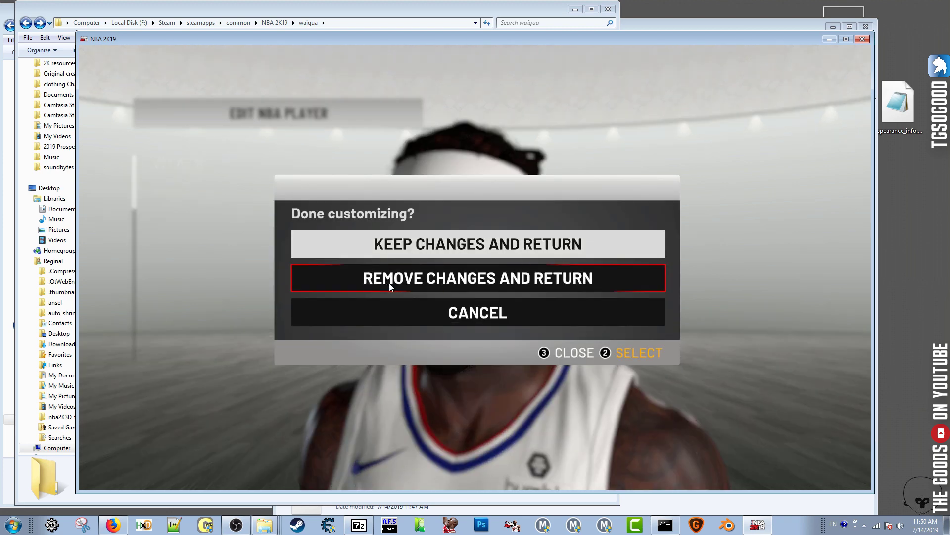
left_click(392, 283)
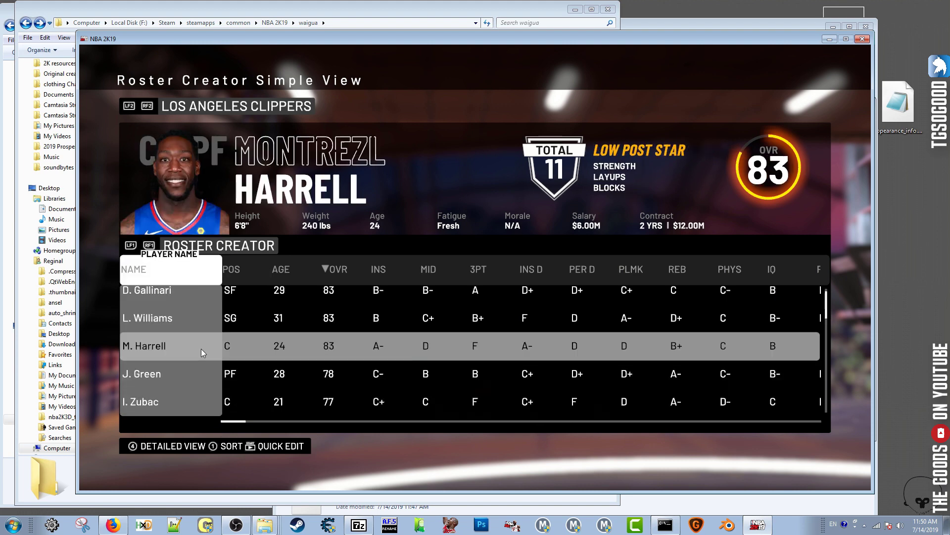
Open M. Harrell for editing, examine his full body model from several angles, and return to the editing options.
left_click(201, 349)
left_click(443, 247)
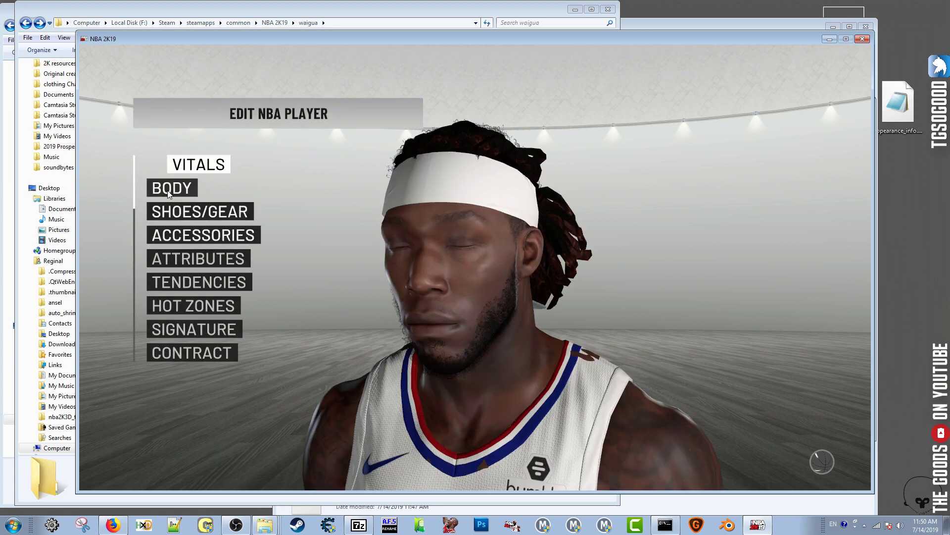
left_click(189, 194)
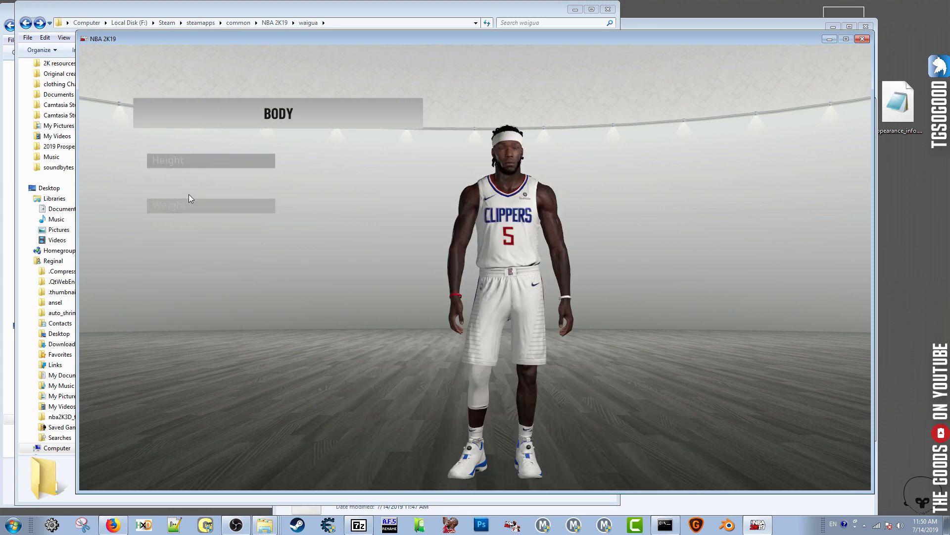
left_click_drag(594, 261, 641, 270)
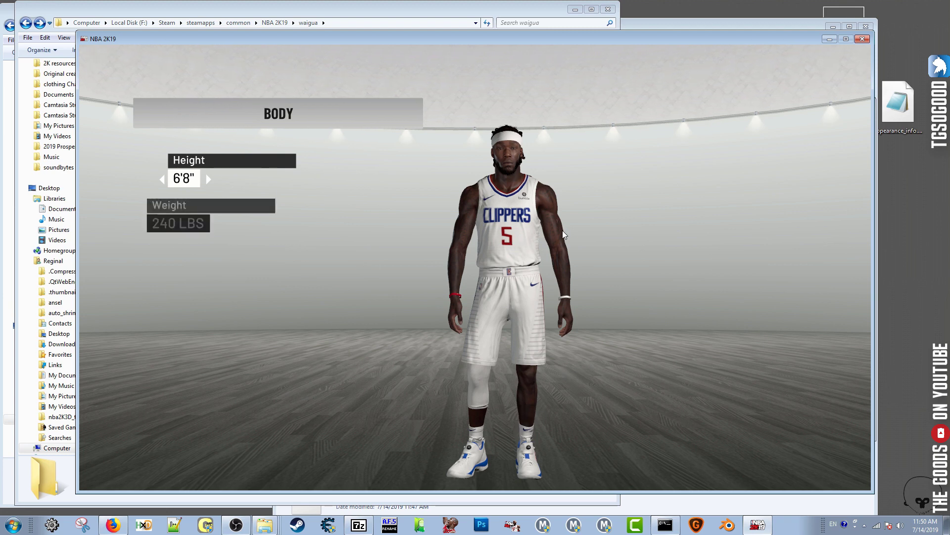
left_click_drag(599, 245, 635, 247)
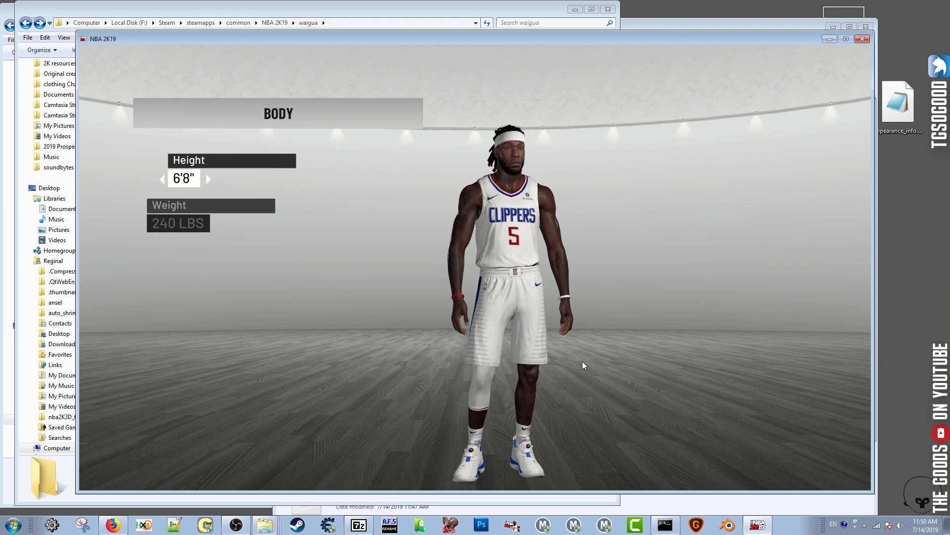
left_click_drag(539, 317, 519, 292)
key("Escape")
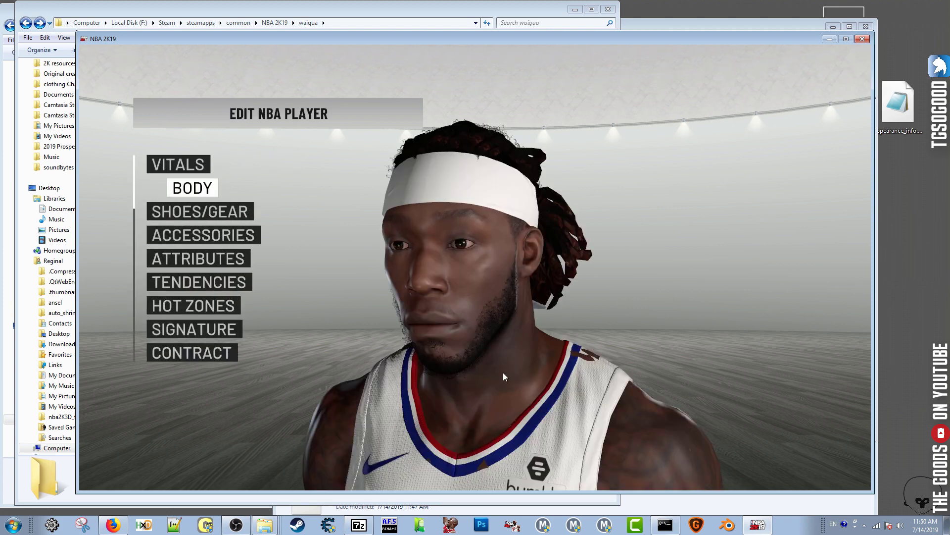
Examine Harrell's head and shoulders from both sides and the front, and return to the Clippers roster.
left_click_drag(503, 372, 640, 333)
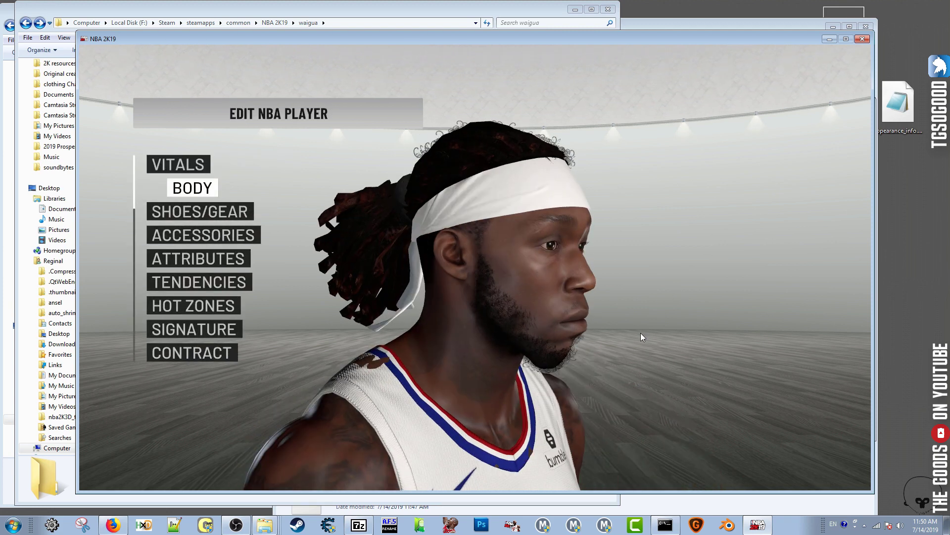
left_click_drag(468, 355, 539, 334)
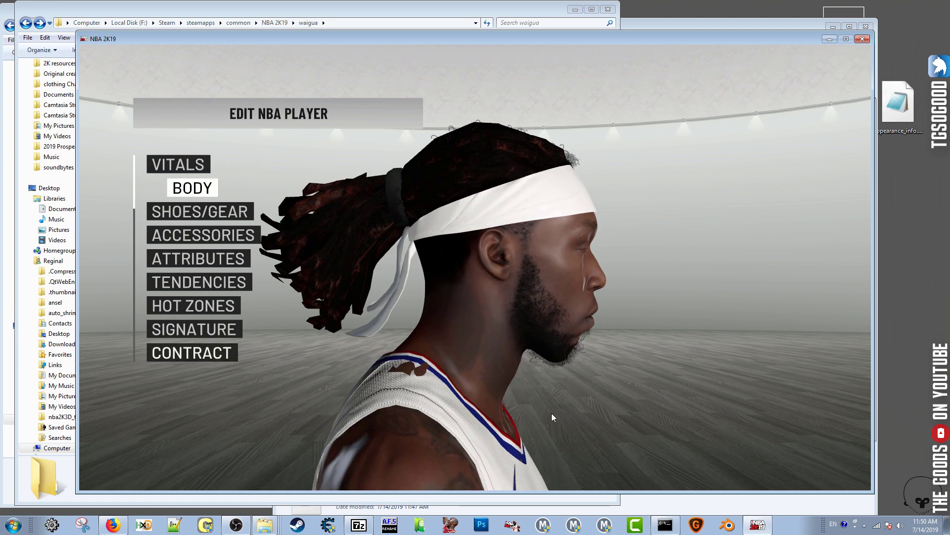
left_click_drag(552, 413, 377, 417)
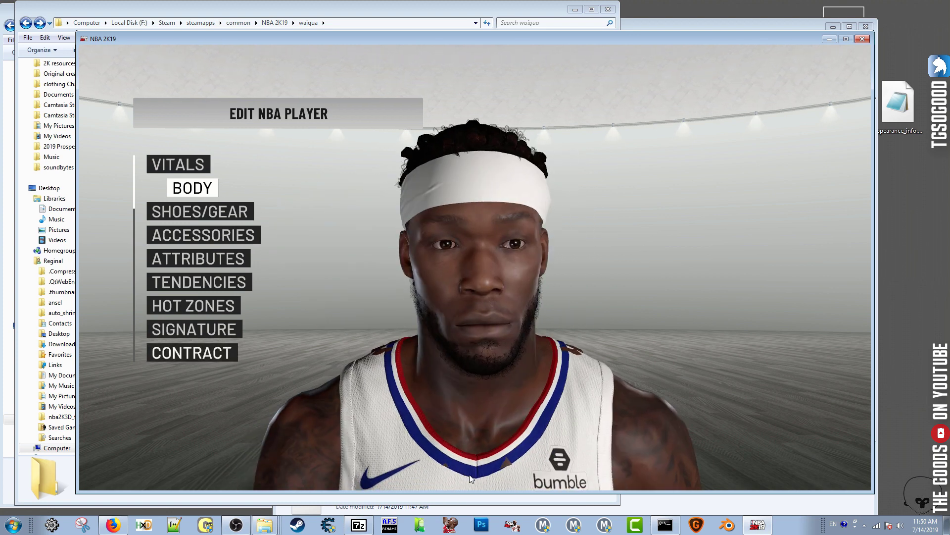
left_click_drag(732, 400, 611, 376)
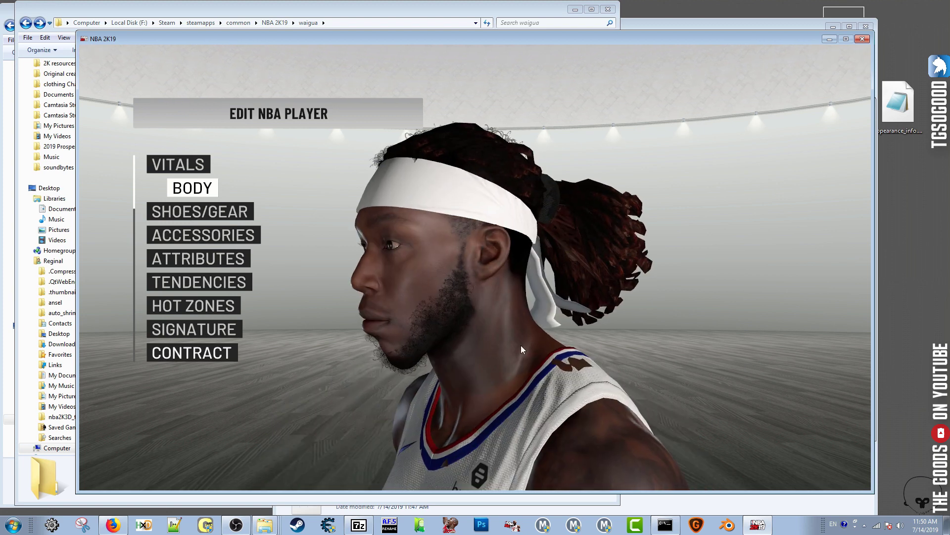
left_click_drag(536, 408, 593, 421)
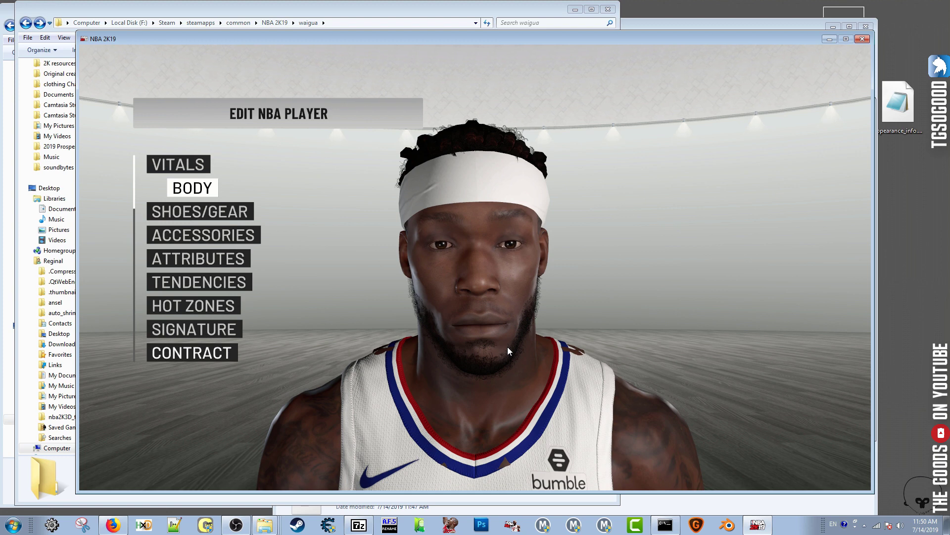
key("Escape")
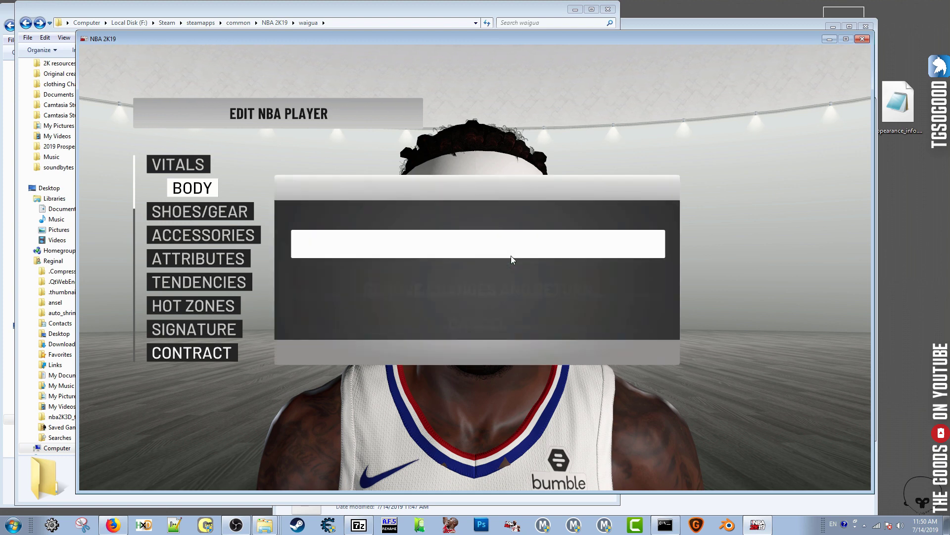
left_click(499, 278)
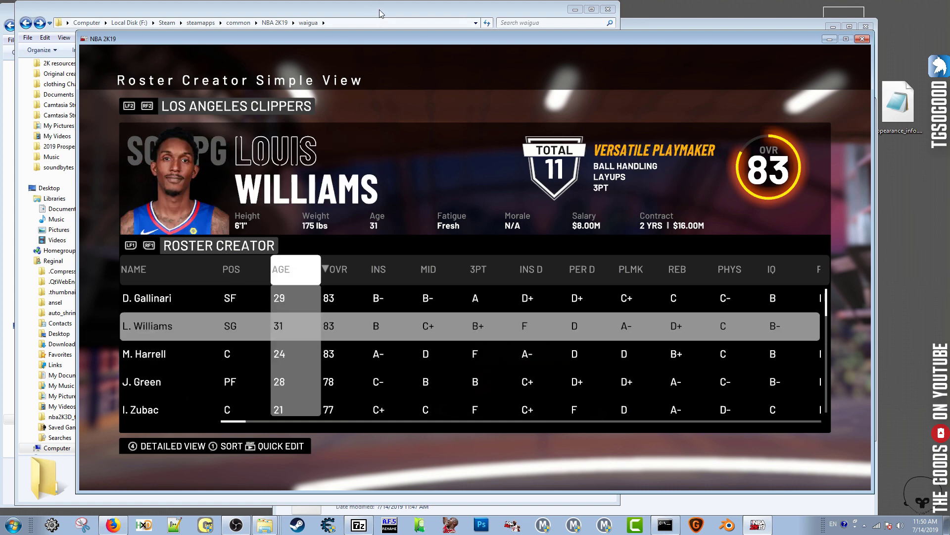
Switch to the file folders and try to replace png4409.iff in the waigua folder with the Downloads copy.
left_click(379, 10)
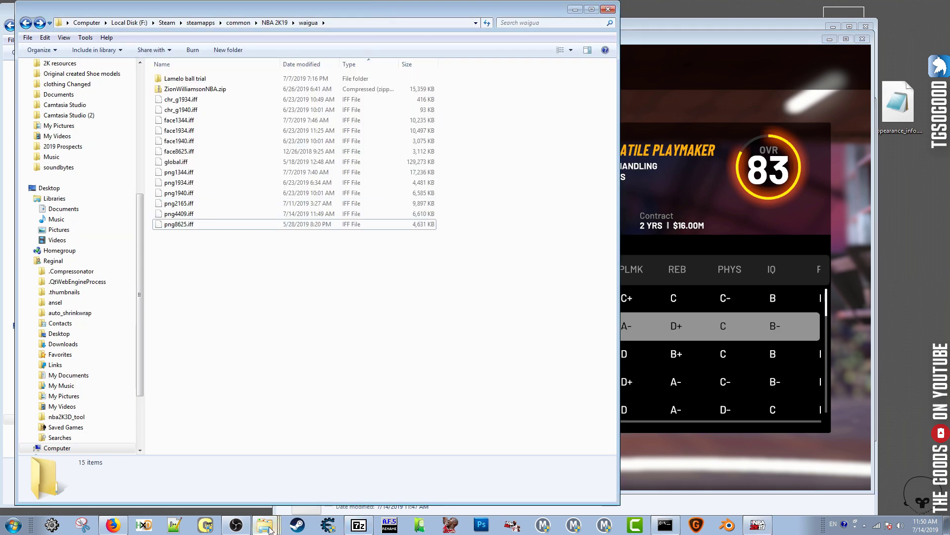
left_click(268, 528)
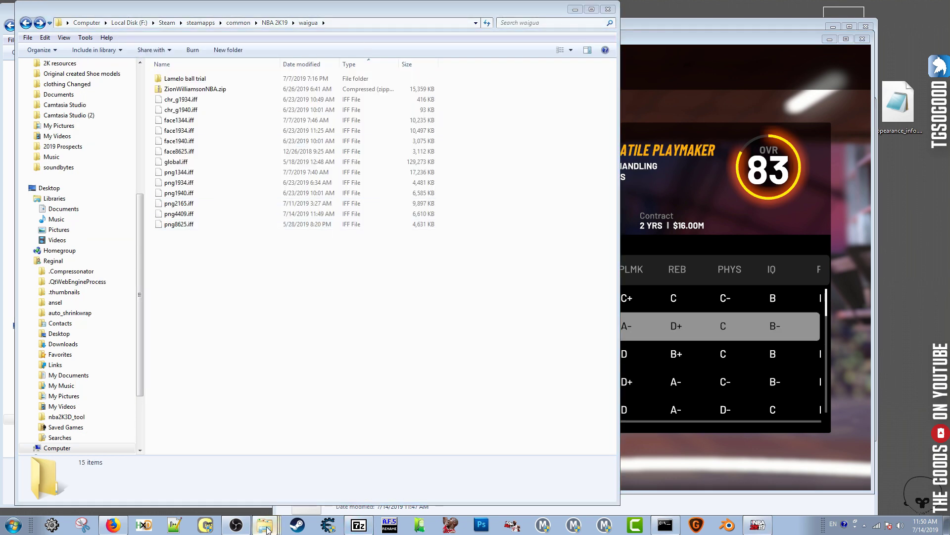
left_click(266, 474)
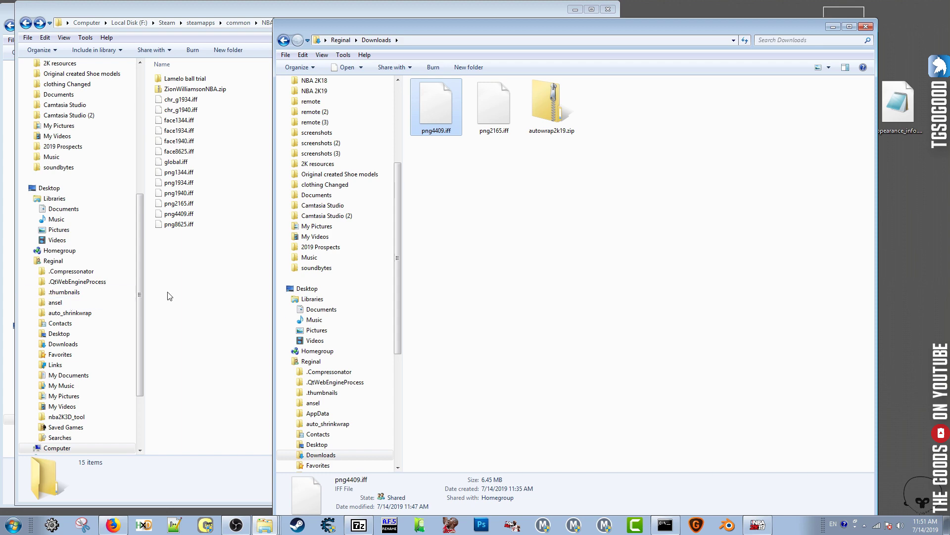
left_click(220, 288)
key("ctrl+v")
left_click(492, 222)
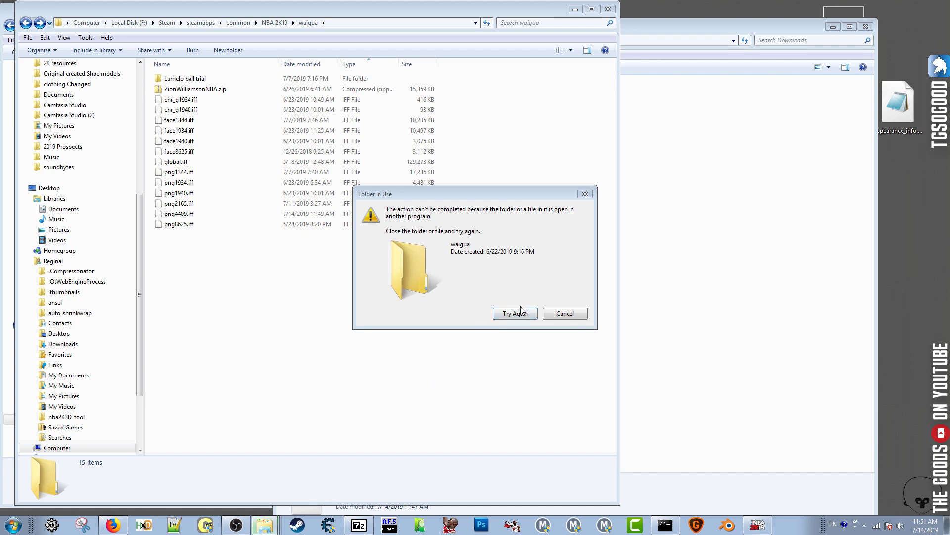
left_click(738, 265)
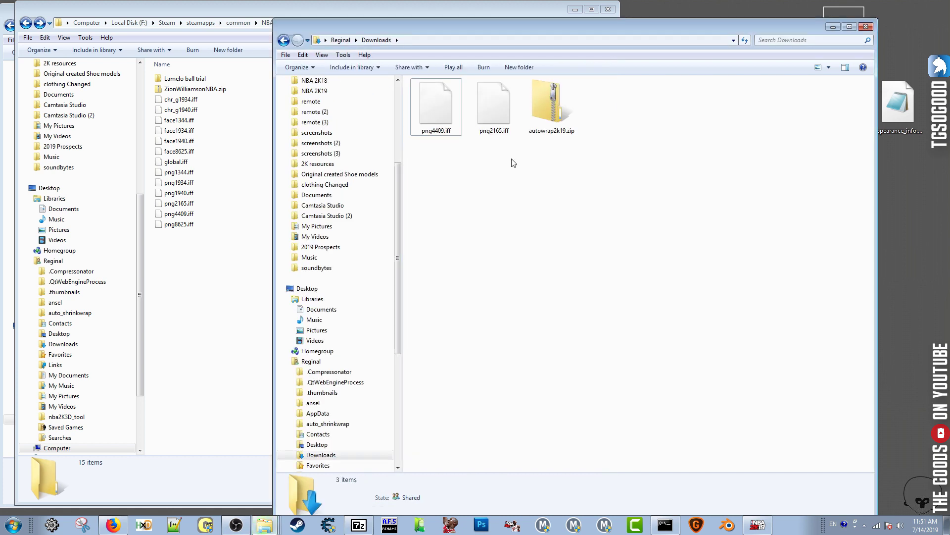
left_click_drag(436, 106, 214, 313)
left_click(476, 220)
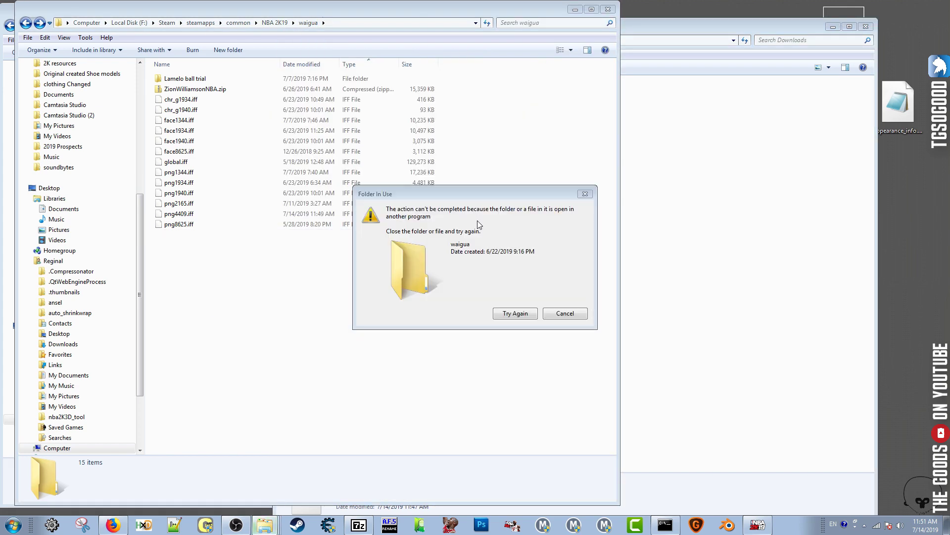
left_click(565, 314)
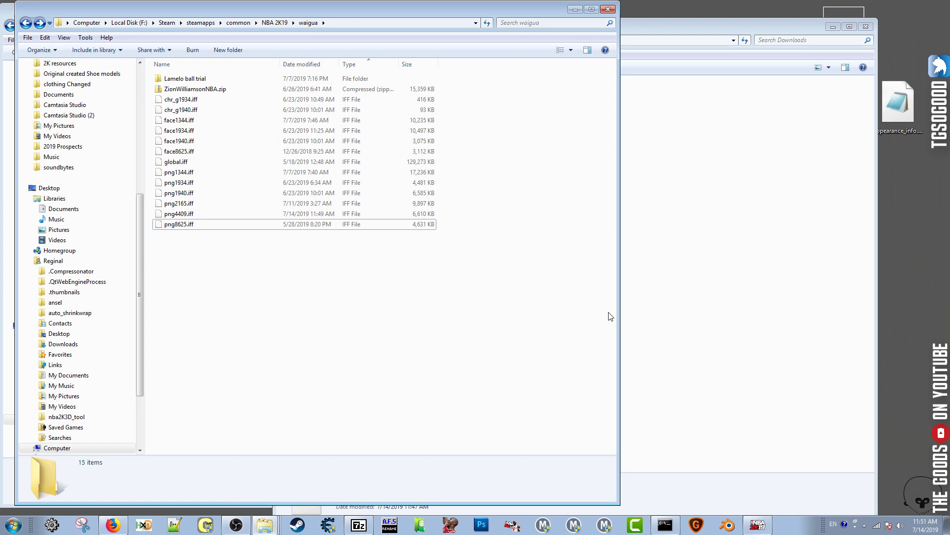
Switch to NBA 2K19 and open M. Harrell in the player editor.
left_click(757, 525)
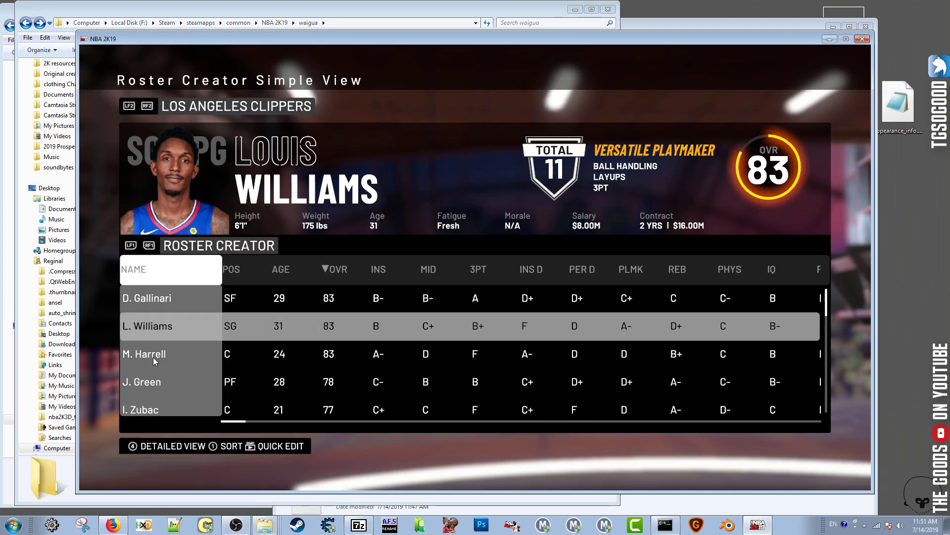
left_click(150, 358)
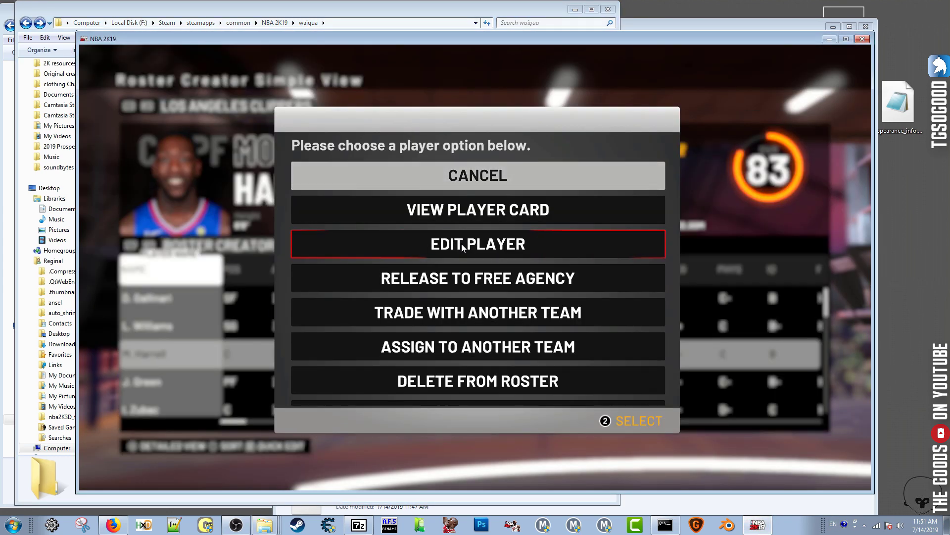
left_click(461, 243)
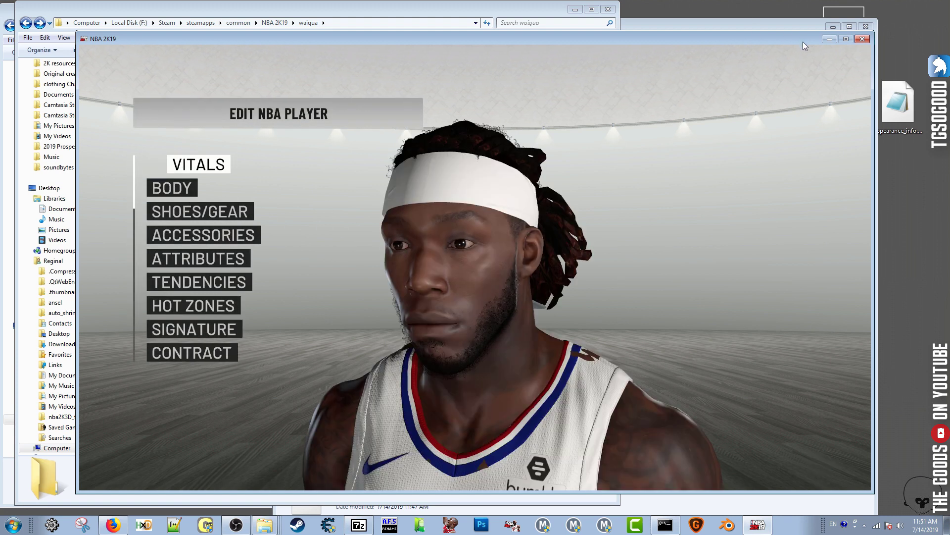
Leave the png4409.iff archive in 7-Zip and replace that file in the waigua folder with the Downloads copy.
left_click(359, 525)
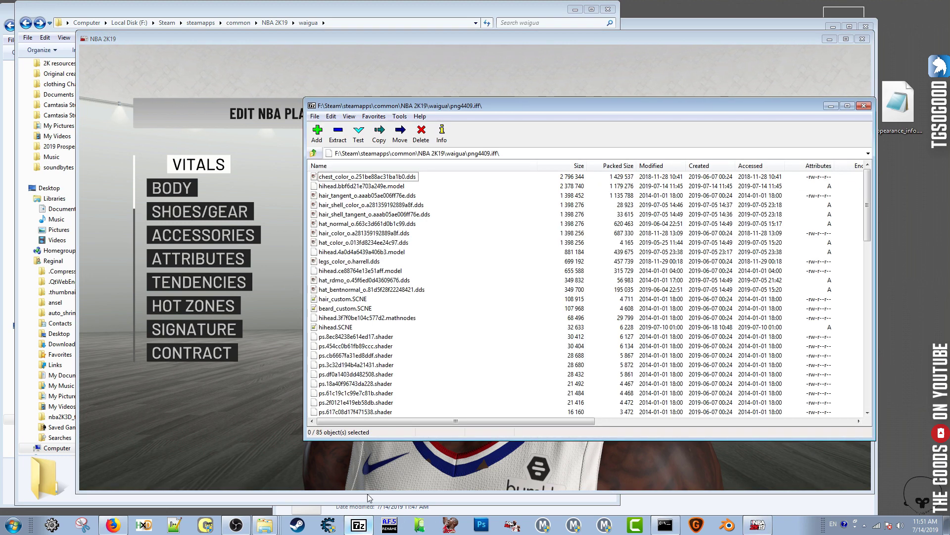
left_click(312, 153)
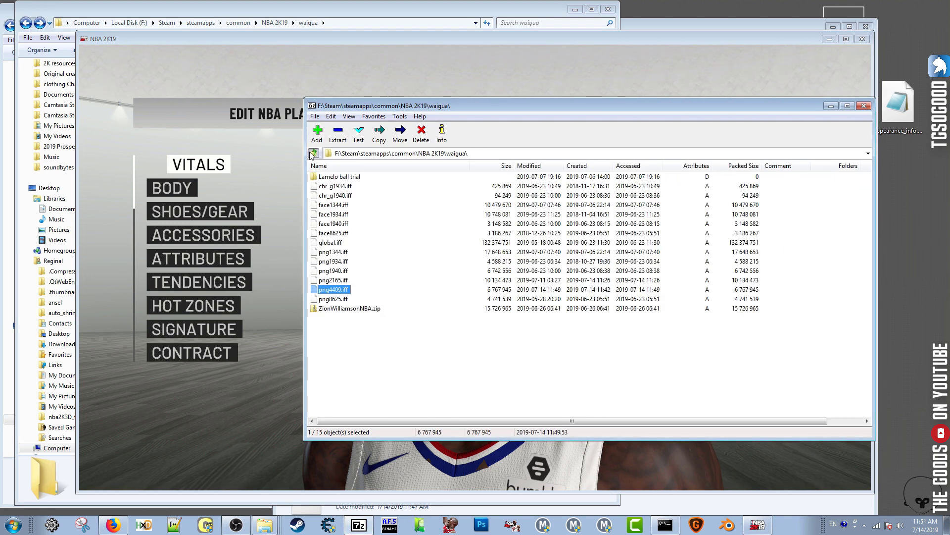
left_click(831, 106)
left_click(652, 22)
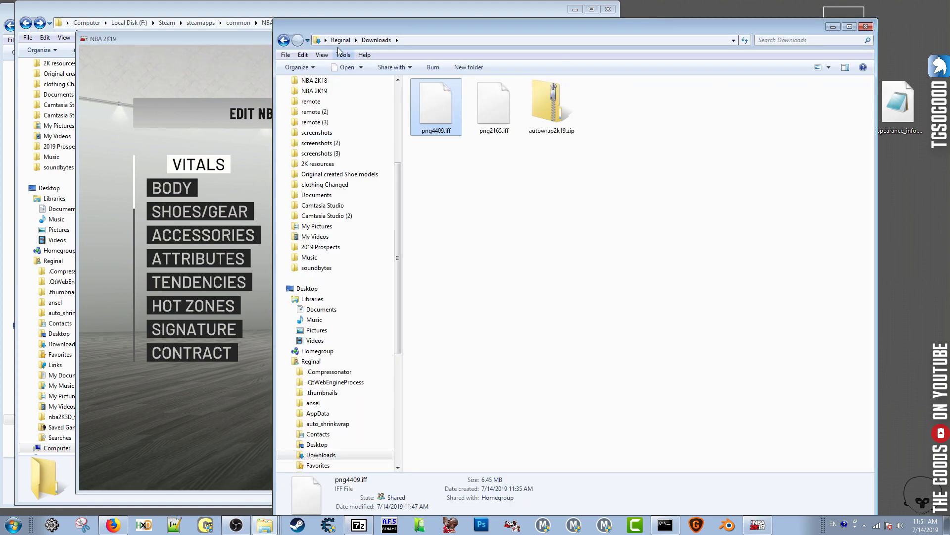
left_click(347, 12)
left_click(768, 210)
left_click_drag(437, 113, 170, 306)
left_click(466, 224)
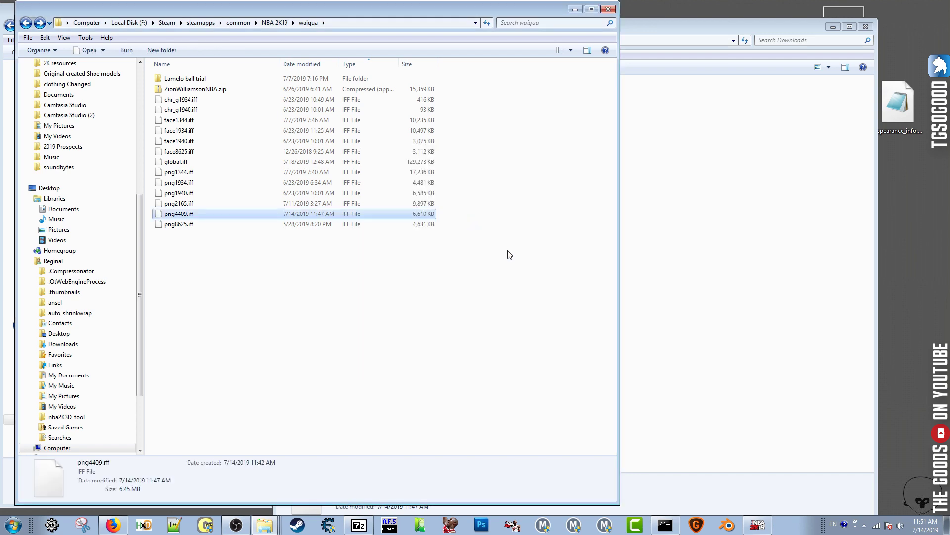
Switch to NBA 2K19, exit the player editor to the roster, and reopen M. Harrell for editing.
left_click(765, 528)
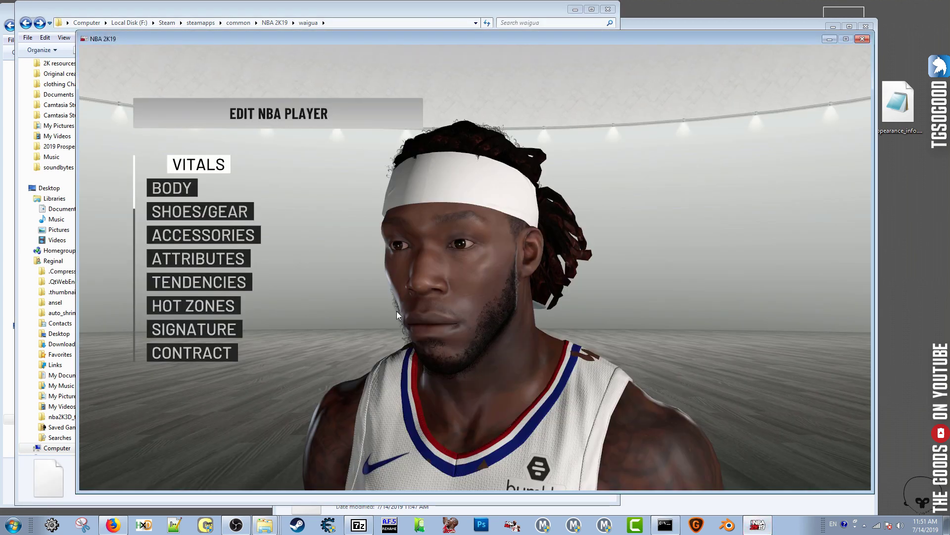
key("Escape")
left_click(350, 272)
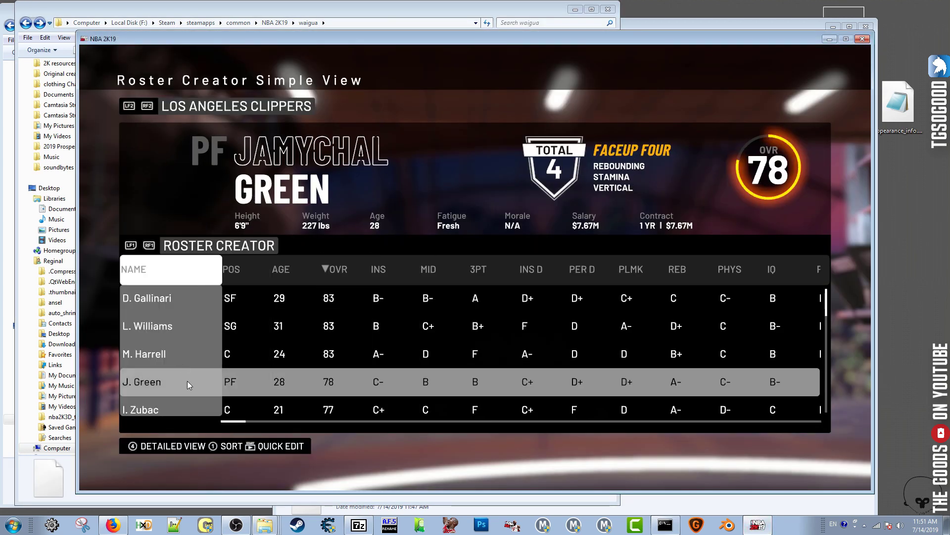
left_click(183, 351)
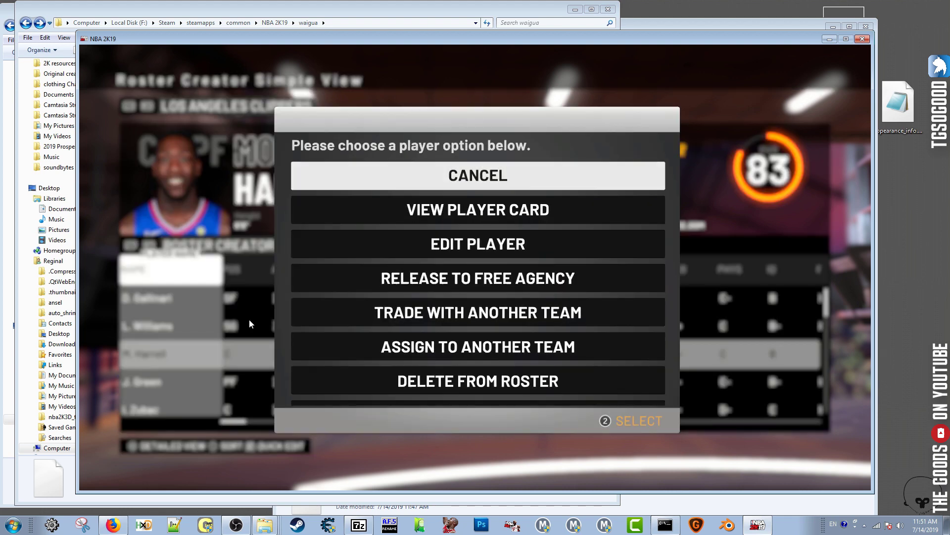
left_click(436, 251)
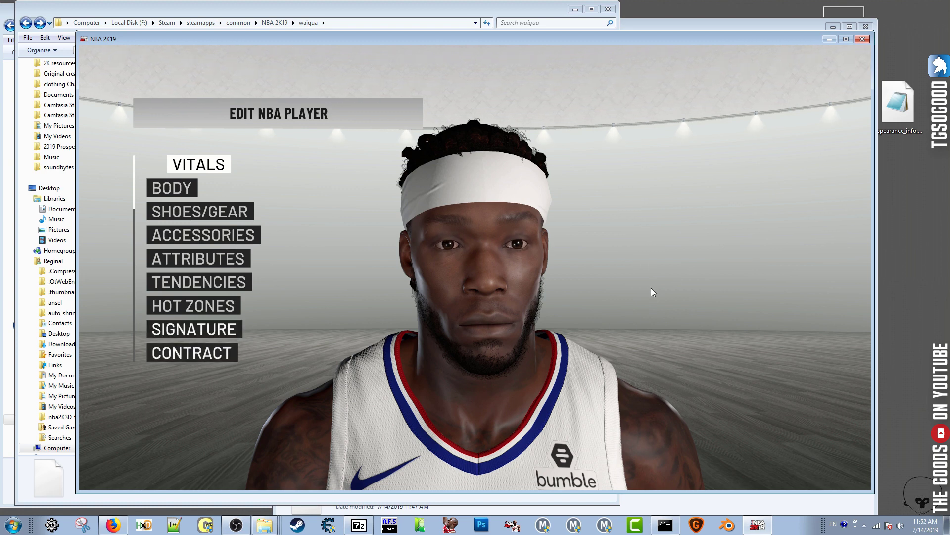
Examine Harrell's full body model from the front and both sides in the Body section.
left_click(165, 192)
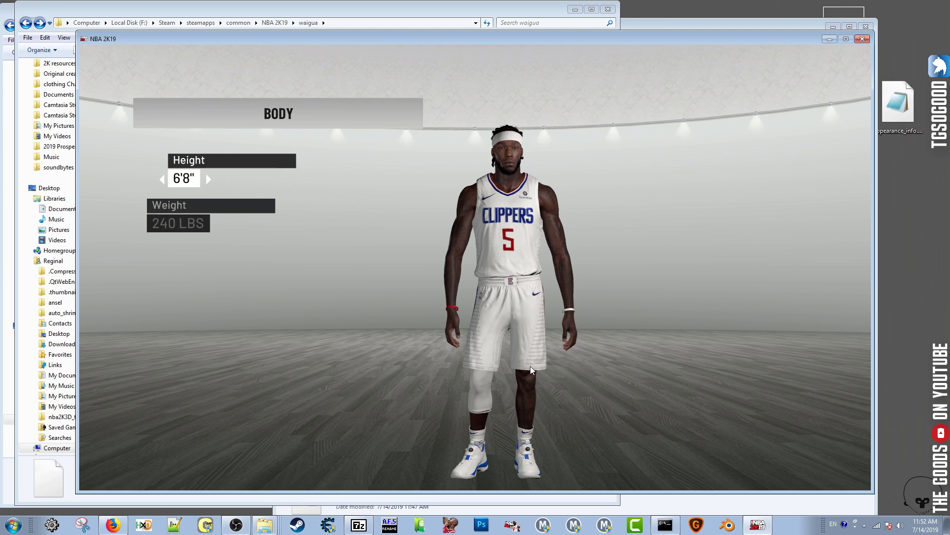
left_click_drag(596, 234, 752, 334)
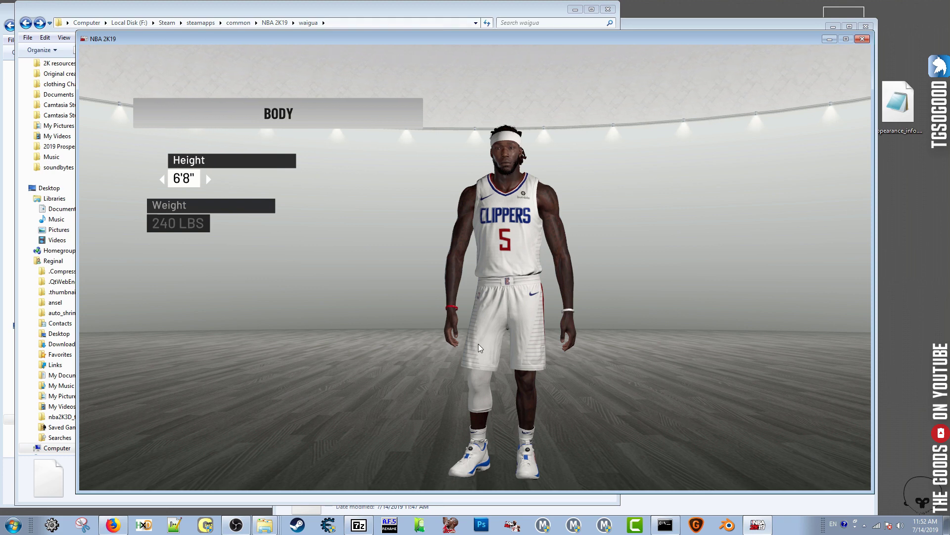
left_click_drag(551, 320, 373, 340)
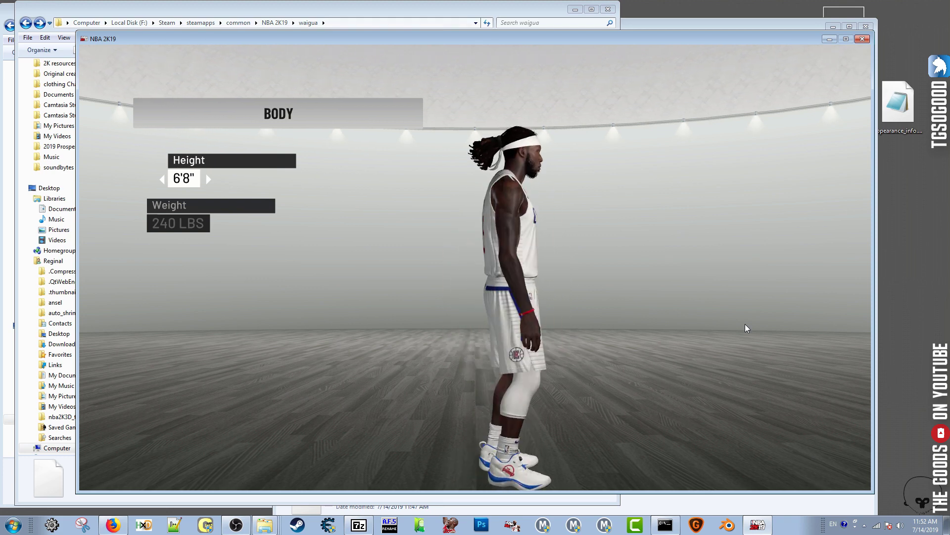
left_click_drag(615, 332, 515, 321)
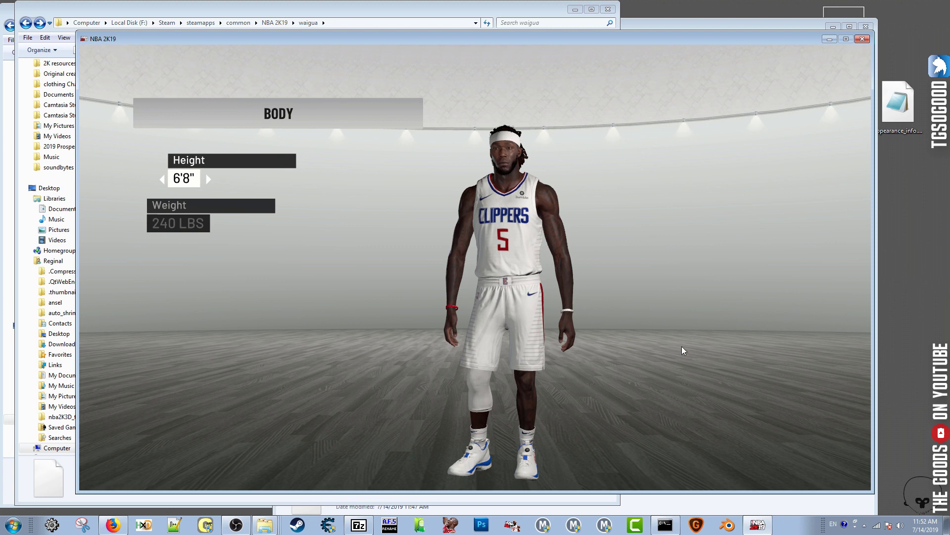
left_click_drag(682, 346, 585, 349)
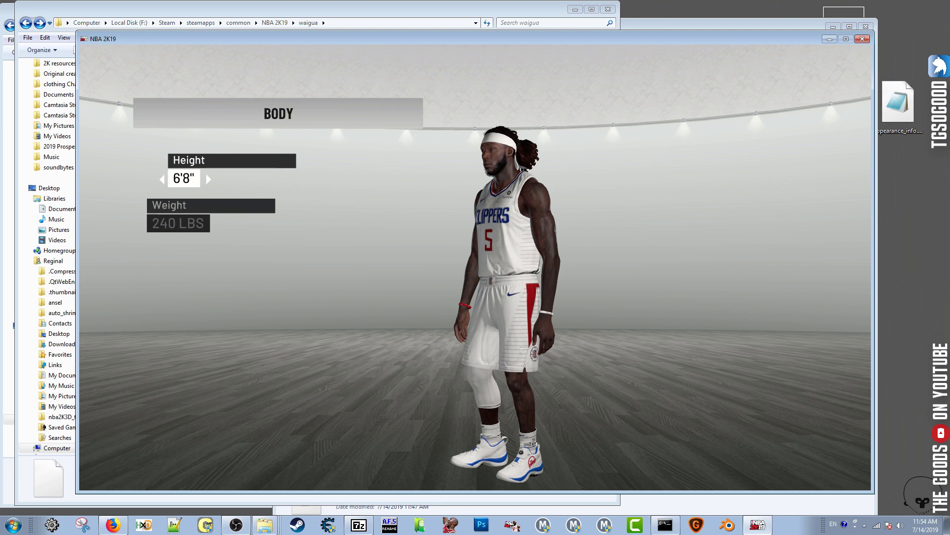
left_click(237, 525)
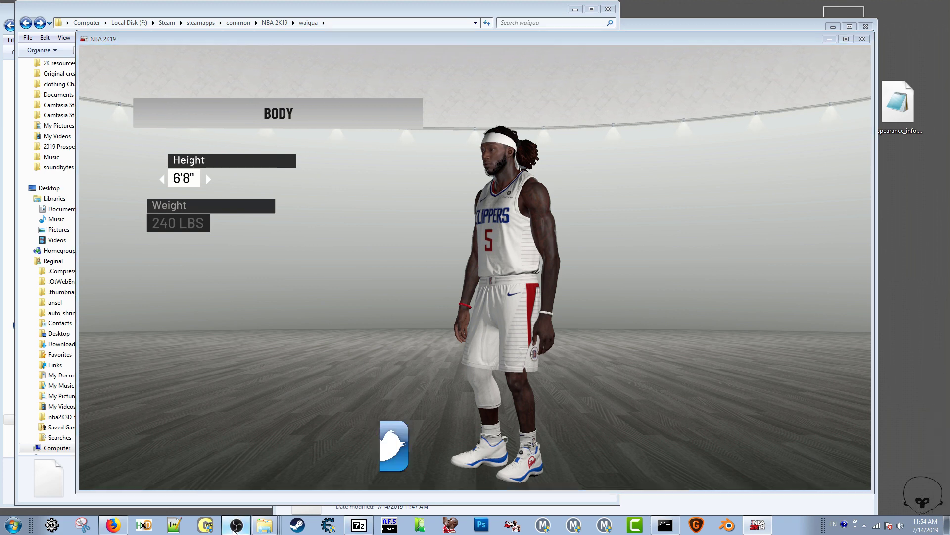